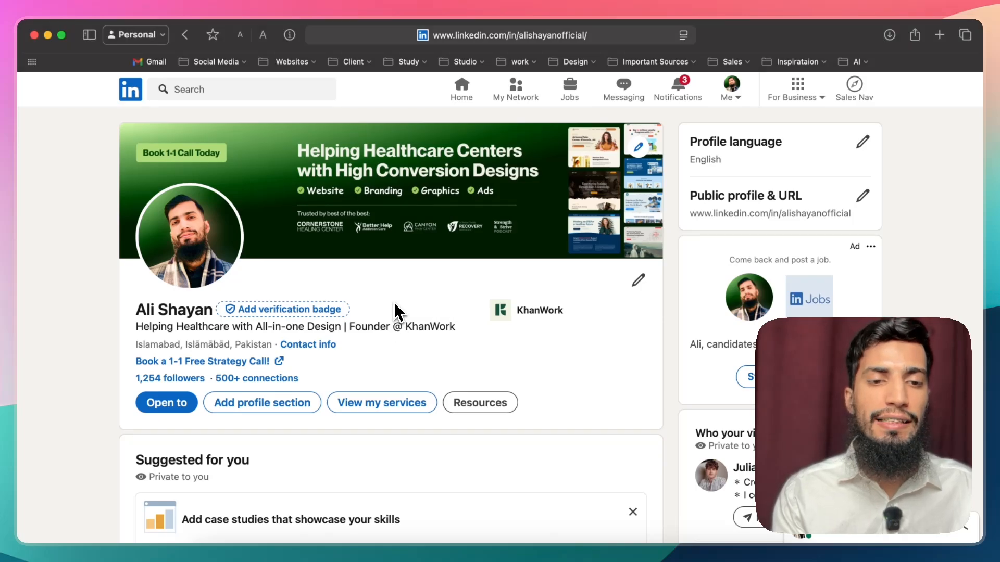
{"action": "scroll", "coordinate": [446, 230], "scroll_direction": "down", "scroll_amount": 3}
{"action": "scroll", "coordinate": [446, 230], "scroll_direction": "up", "scroll_amount": 3}
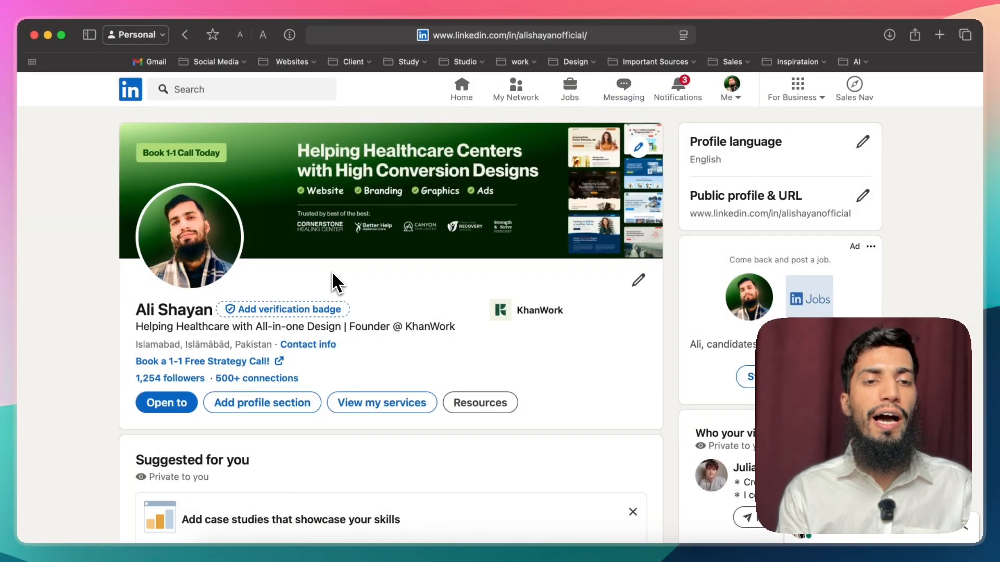
{"action": "scroll", "coordinate": [328, 299], "scroll_direction": "down", "scroll_amount": 1}
{"action": "scroll", "coordinate": [333, 309], "scroll_direction": "up", "scroll_amount": 2}
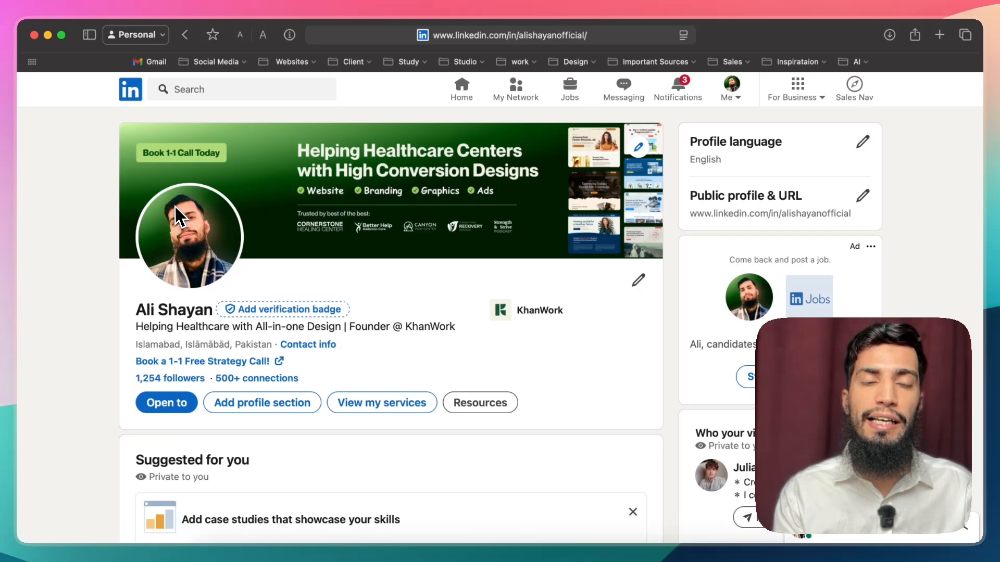
Step: Review the LinkedIn profile from the header through the Analytics, About, Services, Featured and Activity sections, and return to its beginning
{"action": "left_click_drag", "start_coordinate": [127, 294], "coordinate": [173, 323]}
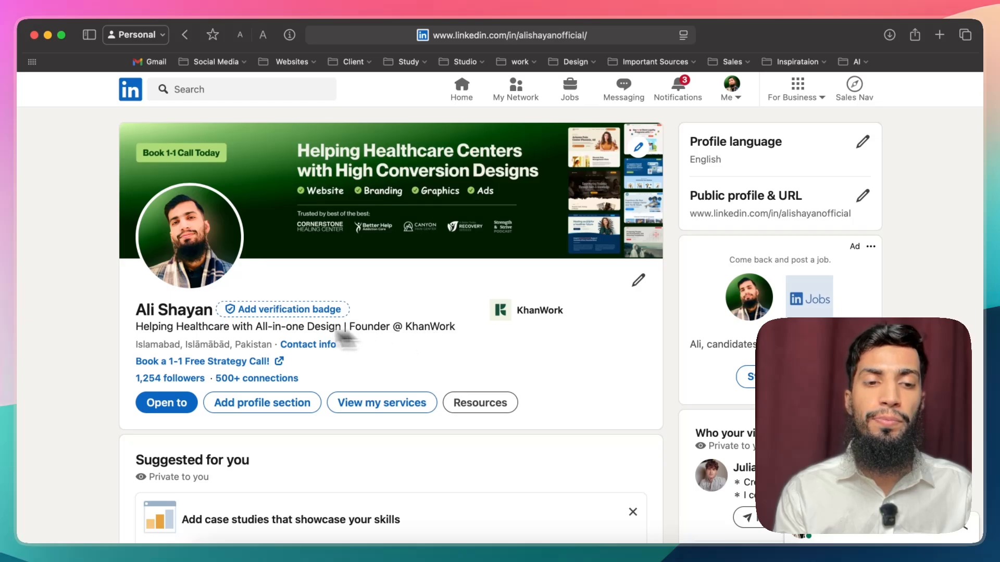
{"action": "scroll", "coordinate": [261, 346], "scroll_direction": "down", "scroll_amount": 1}
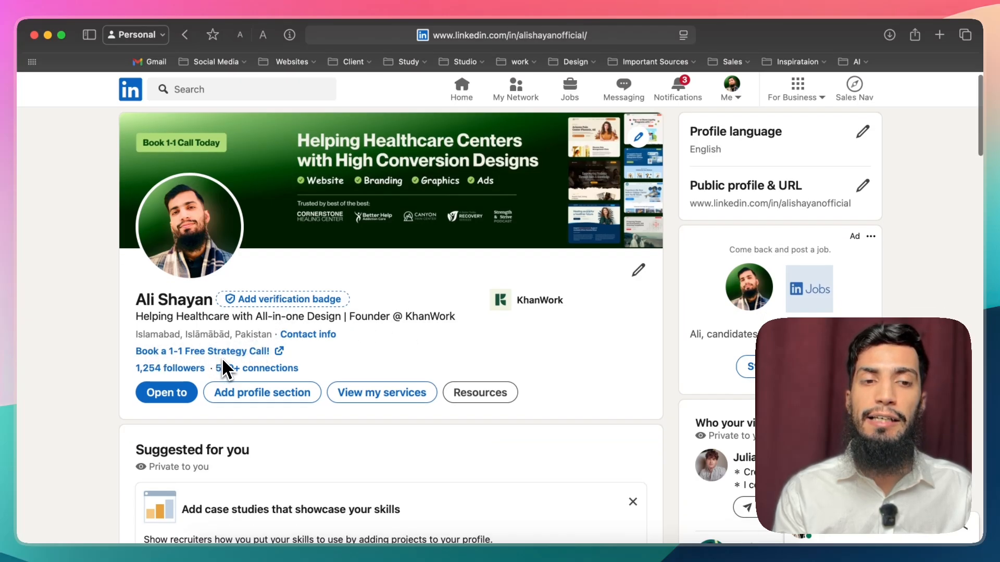
{"action": "scroll", "coordinate": [221, 368], "scroll_direction": "down", "scroll_amount": 3}
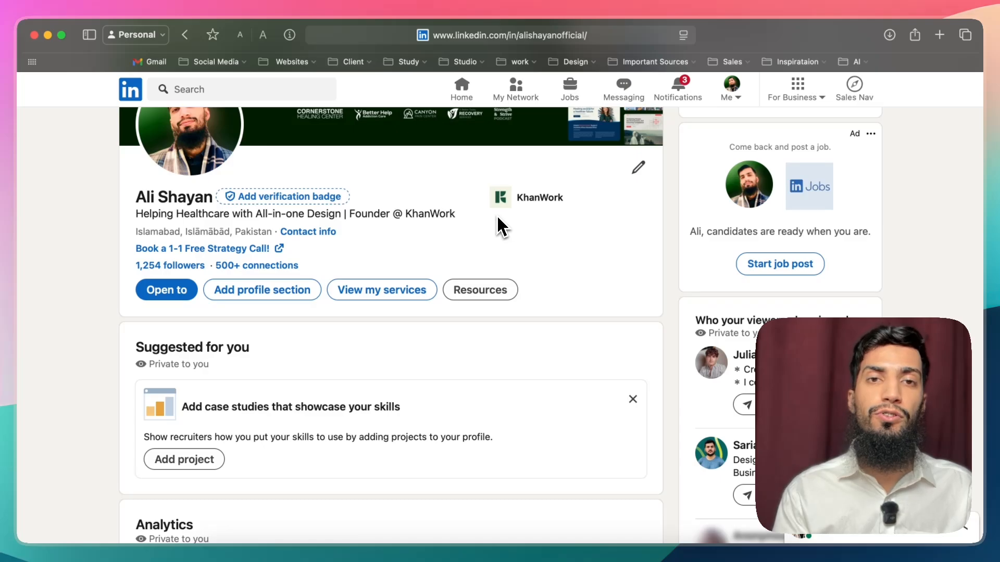
{"action": "scroll", "coordinate": [197, 341], "scroll_direction": "down", "scroll_amount": 5}
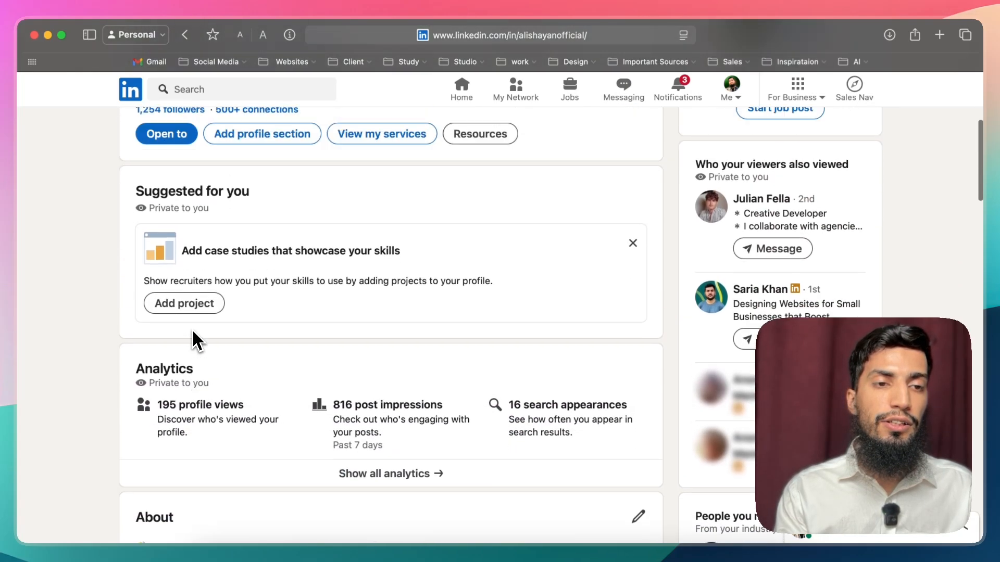
{"action": "scroll", "coordinate": [187, 299], "scroll_direction": "up", "scroll_amount": 4}
{"action": "scroll", "coordinate": [307, 302], "scroll_direction": "down", "scroll_amount": 8}
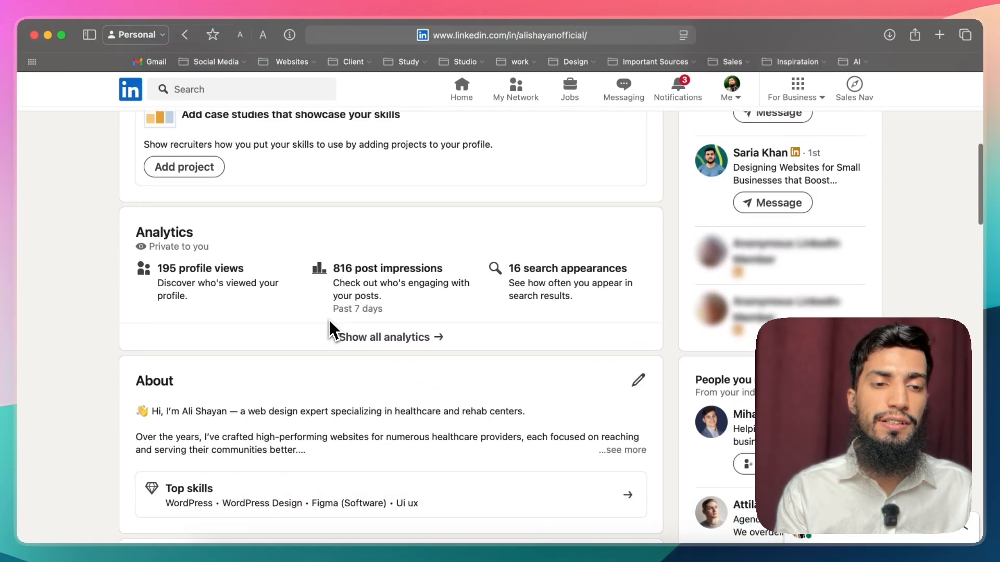
{"action": "scroll", "coordinate": [325, 313], "scroll_direction": "down", "scroll_amount": 3}
{"action": "scroll", "coordinate": [328, 271], "scroll_direction": "up", "scroll_amount": 3}
{"action": "scroll", "coordinate": [286, 245], "scroll_direction": "down", "scroll_amount": 5}
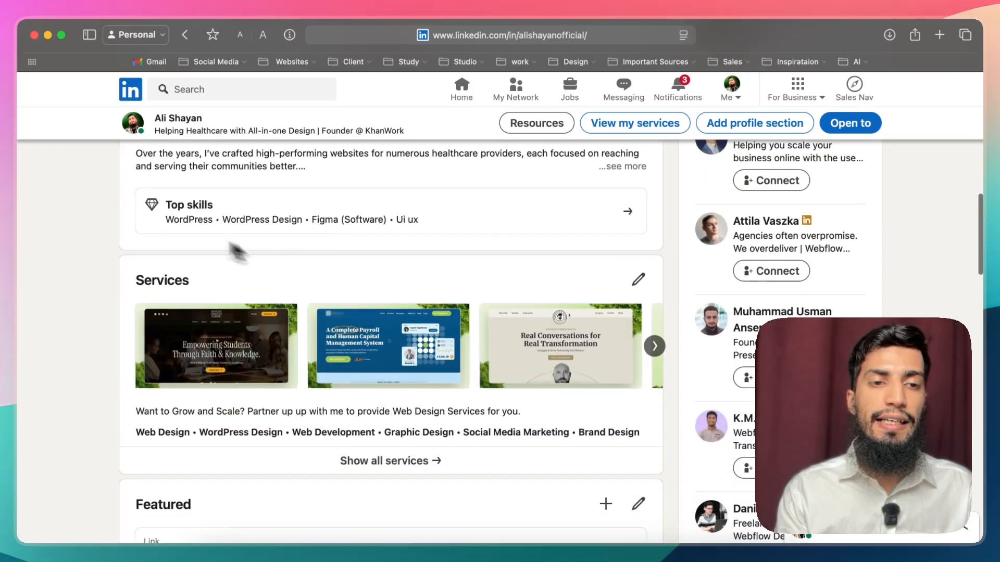
{"action": "scroll", "coordinate": [261, 250], "scroll_direction": "up", "scroll_amount": 3}
{"action": "scroll", "coordinate": [272, 312], "scroll_direction": "down", "scroll_amount": 2}
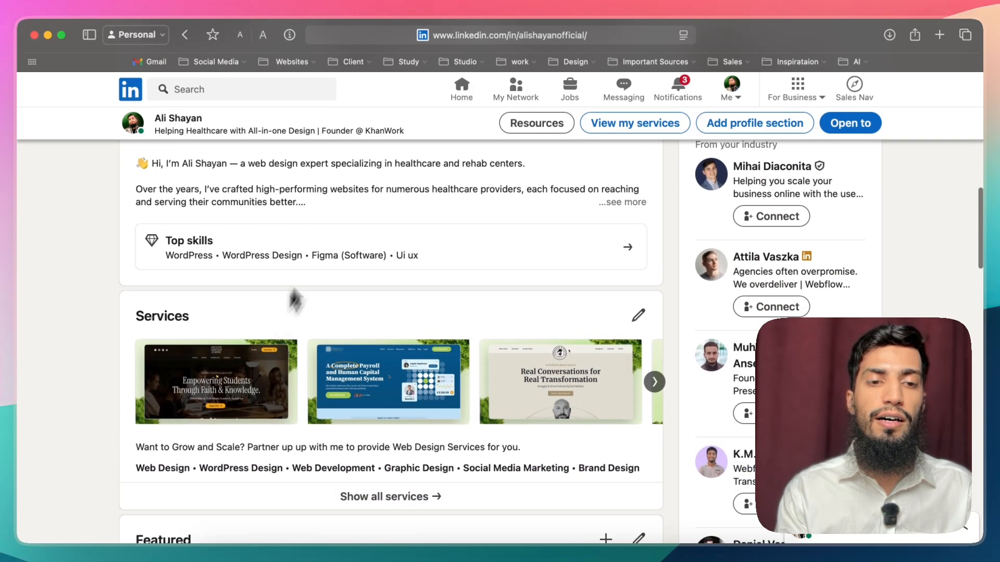
{"action": "scroll", "coordinate": [257, 244], "scroll_direction": "down", "scroll_amount": 5}
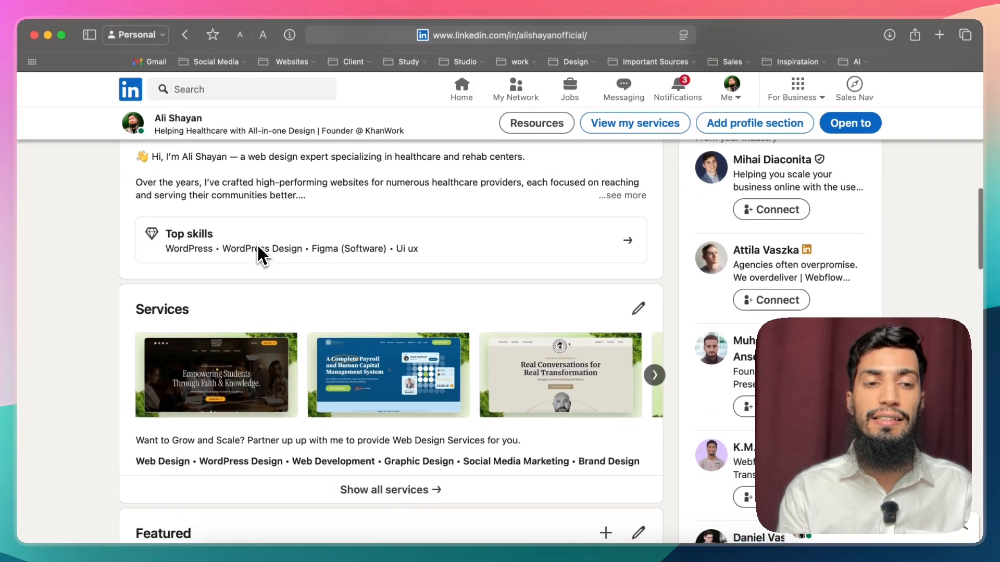
{"action": "scroll", "coordinate": [290, 313], "scroll_direction": "down", "scroll_amount": 1}
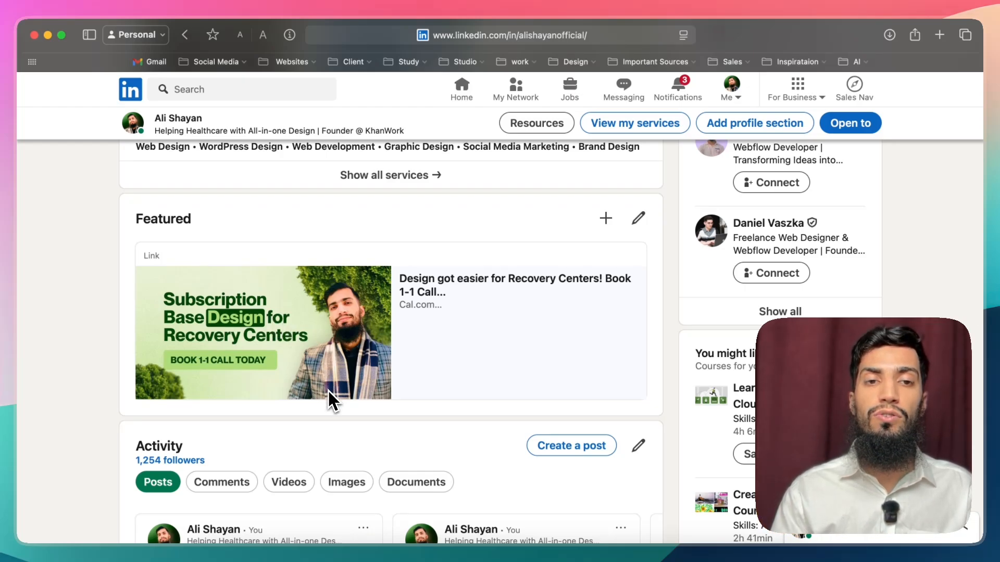
{"action": "scroll", "coordinate": [327, 390], "scroll_direction": "down", "scroll_amount": 5}
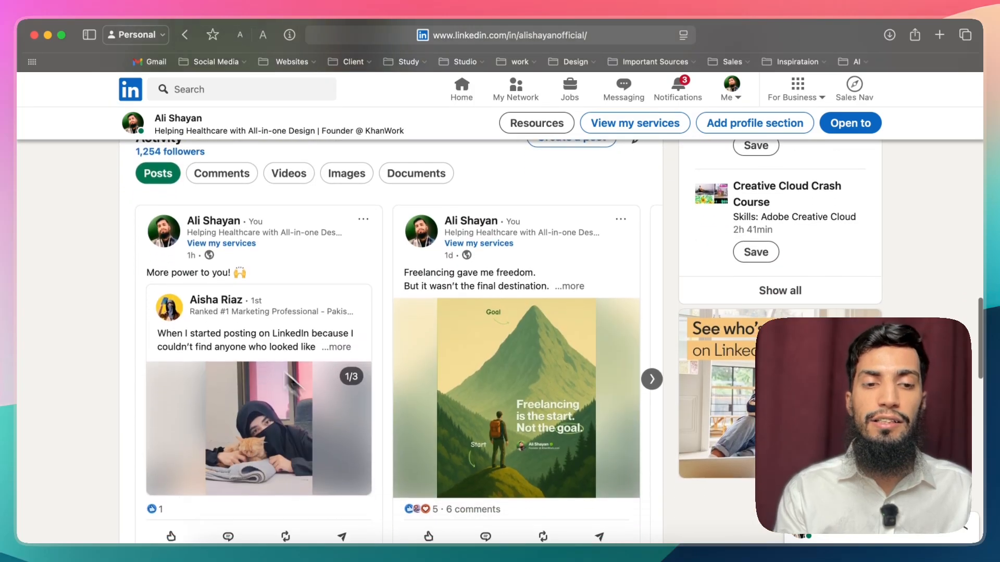
{"action": "scroll", "coordinate": [386, 338], "scroll_direction": "up", "scroll_amount": 10}
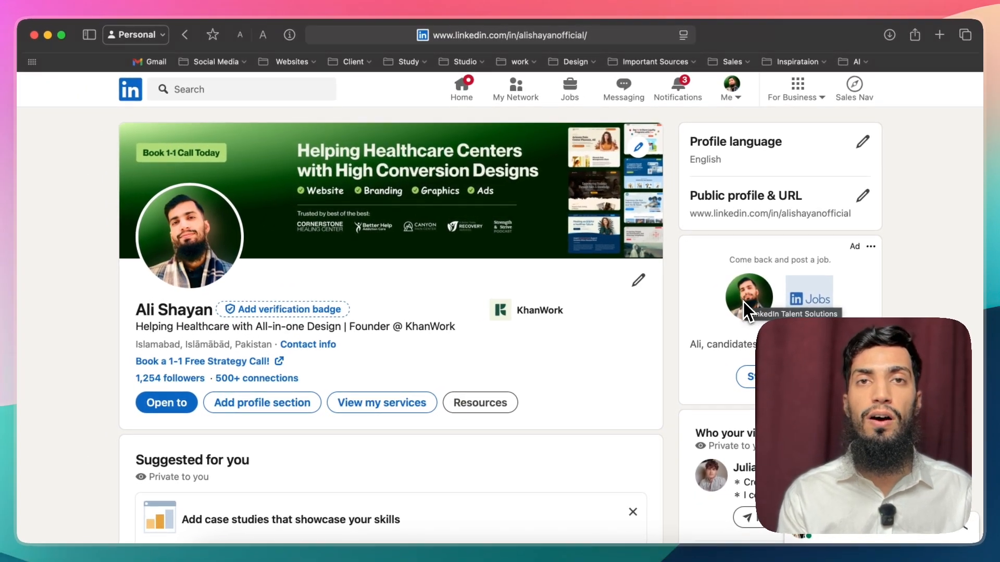
Step: Highlight the full headline under the profile name, and its "Helping Healthcare with All-in-one Design" part on its own
{"action": "scroll", "coordinate": [541, 266], "scroll_direction": "down", "scroll_amount": 1}
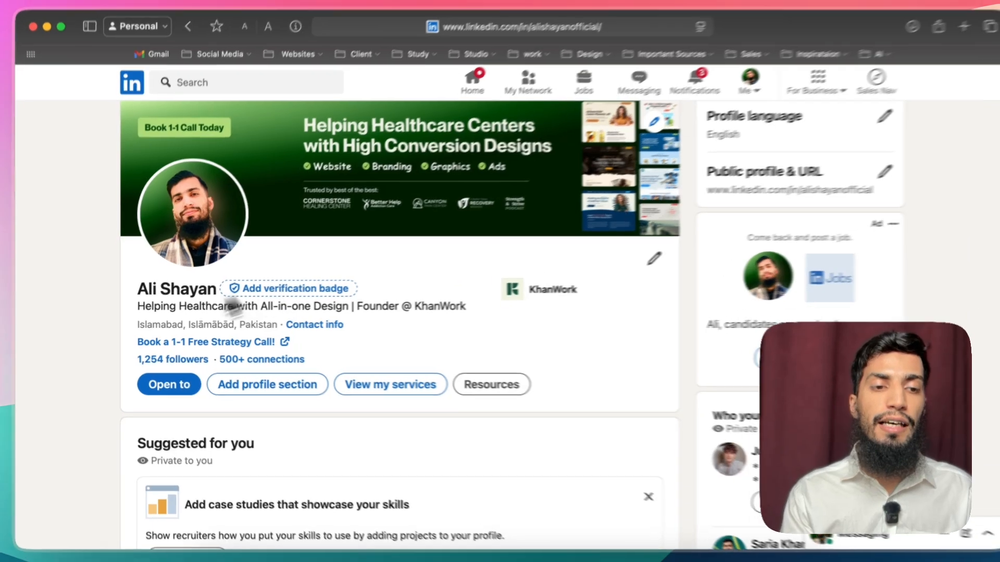
{"action": "left_click_drag", "start_coordinate": [137, 307], "coordinate": [518, 303]}
{"action": "left_click", "coordinate": [475, 304]}
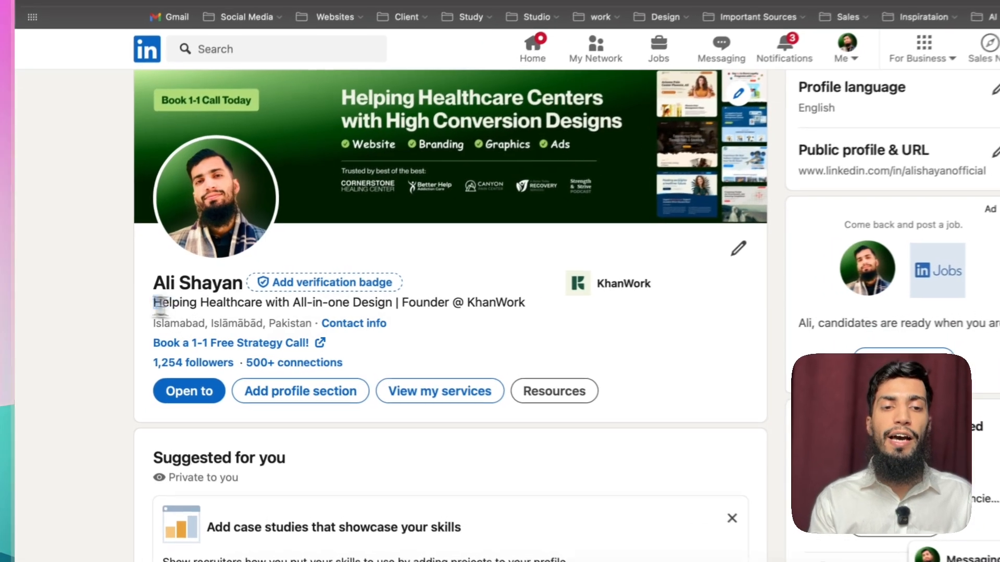
{"action": "left_click_drag", "start_coordinate": [134, 307], "coordinate": [343, 305]}
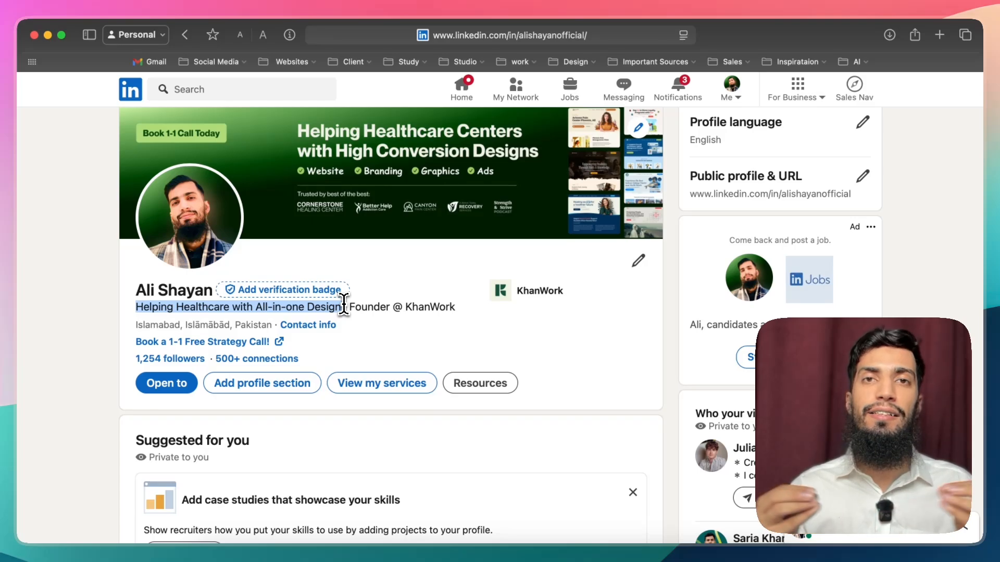
{"action": "left_click", "coordinate": [252, 326]}
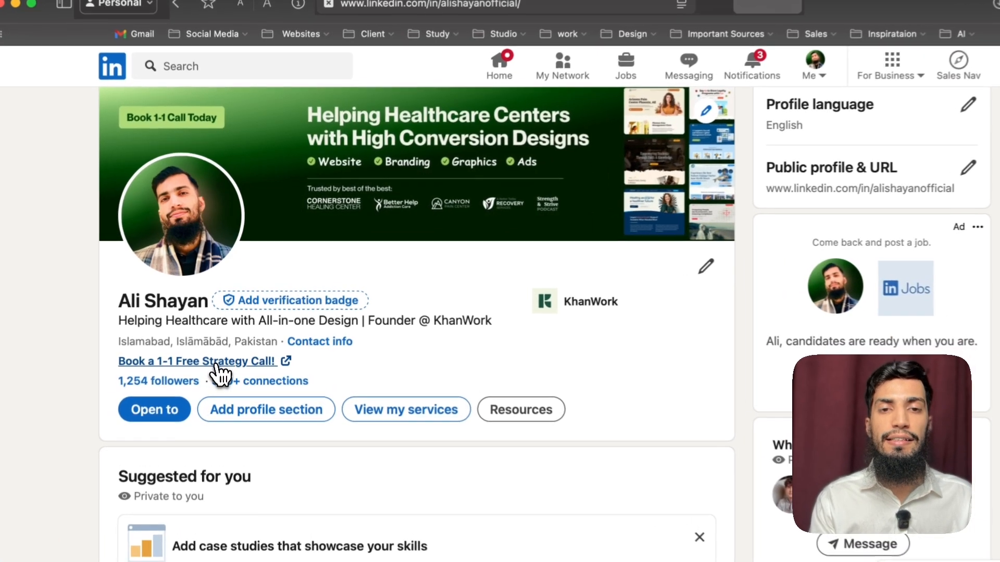
Step: Open the "Book a 1-1 Free Strategy Call!" link to view the Cal.com booking page, and return to the LinkedIn profile
{"action": "left_click", "coordinate": [218, 341]}
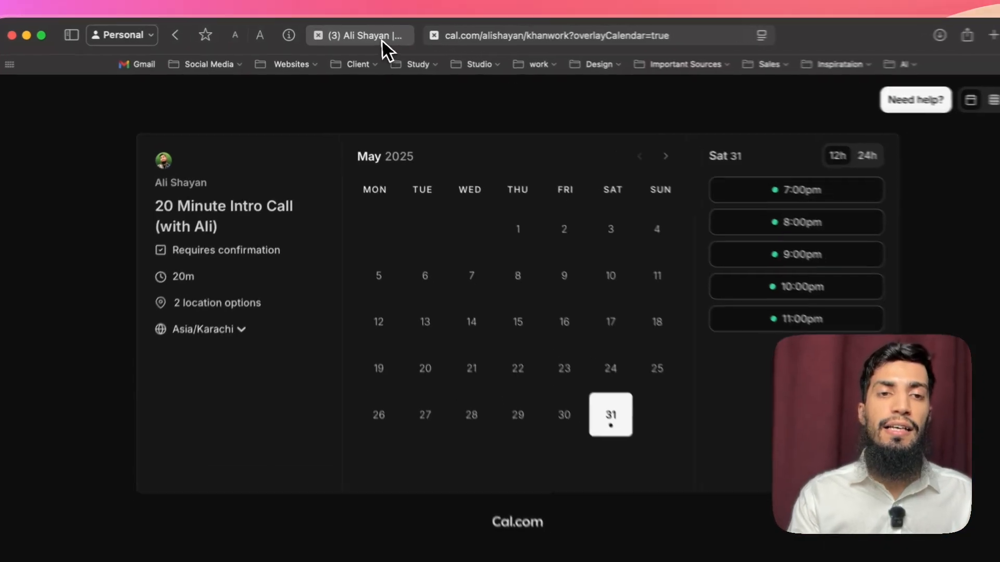
{"action": "left_click", "coordinate": [382, 38]}
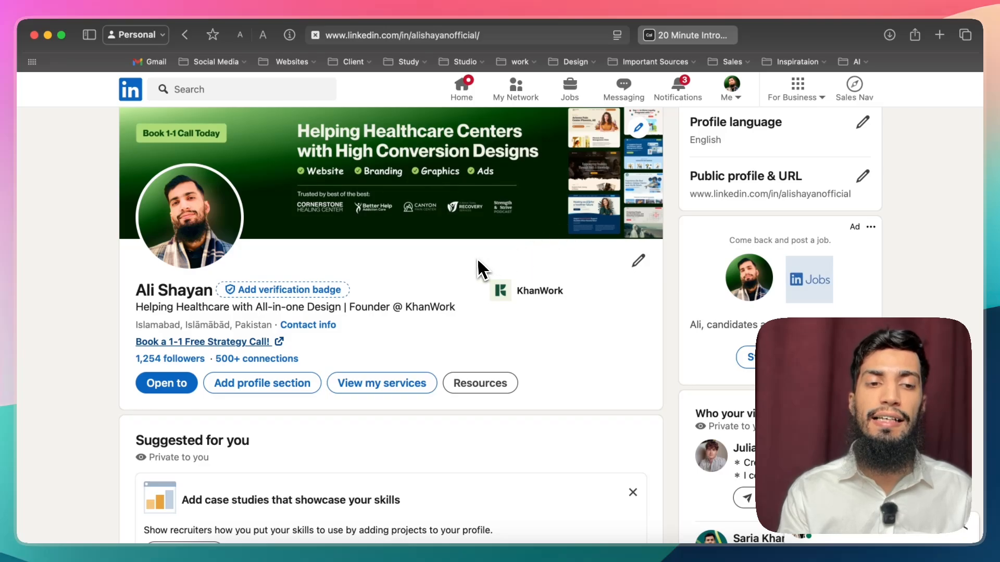
Step: Examine the profile's Analytics, About and Services sections, including the top skills and the service previews
{"action": "scroll", "coordinate": [476, 267], "scroll_direction": "down", "scroll_amount": 2}
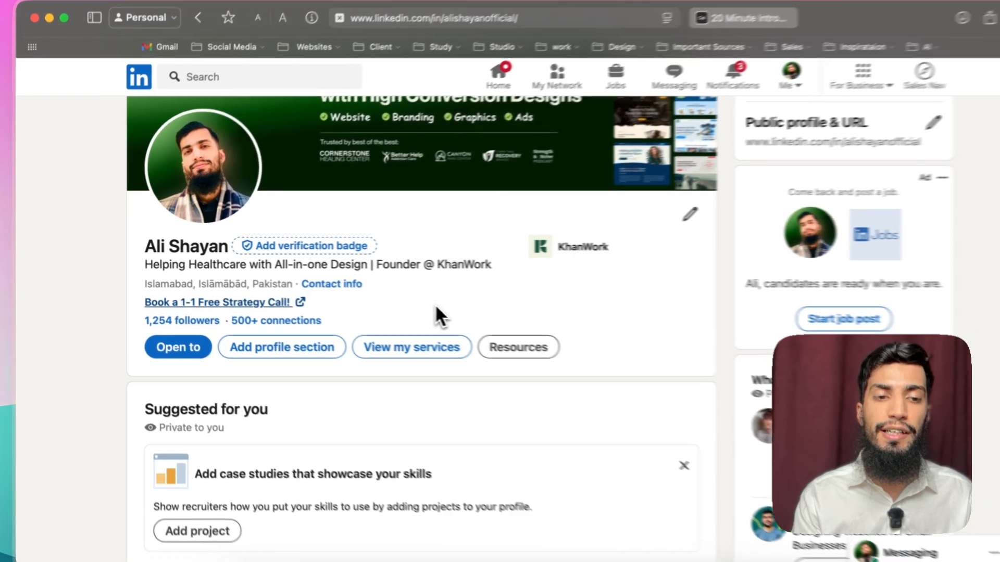
{"action": "scroll", "coordinate": [443, 312], "scroll_direction": "down", "scroll_amount": 3}
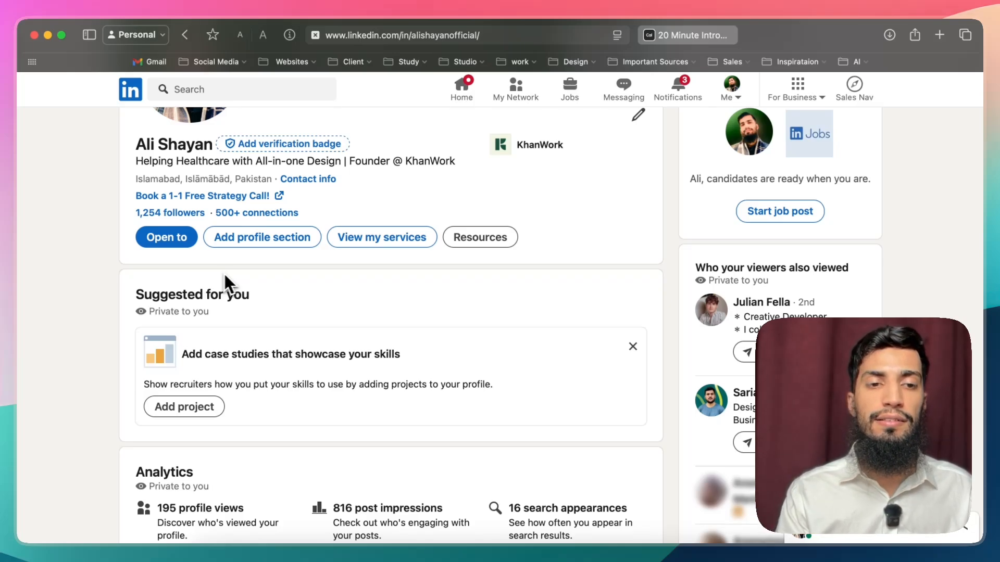
{"action": "scroll", "coordinate": [203, 281], "scroll_direction": "down", "scroll_amount": 3}
{"action": "scroll", "coordinate": [205, 276], "scroll_direction": "down", "scroll_amount": 5}
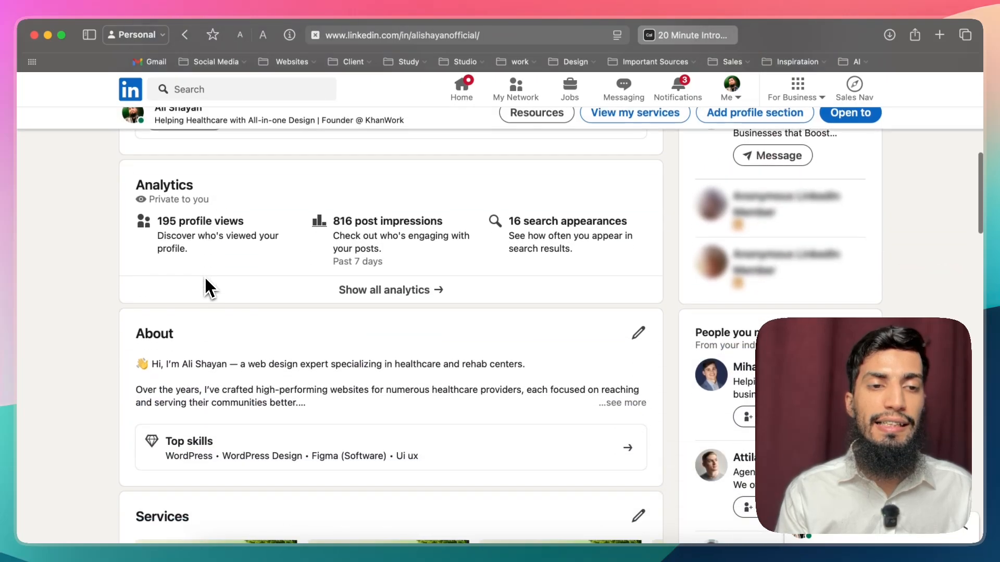
{"action": "scroll", "coordinate": [205, 276], "scroll_direction": "up", "scroll_amount": 3}
{"action": "scroll", "coordinate": [281, 341], "scroll_direction": "down", "scroll_amount": 2}
{"action": "scroll", "coordinate": [288, 354], "scroll_direction": "down", "scroll_amount": 6}
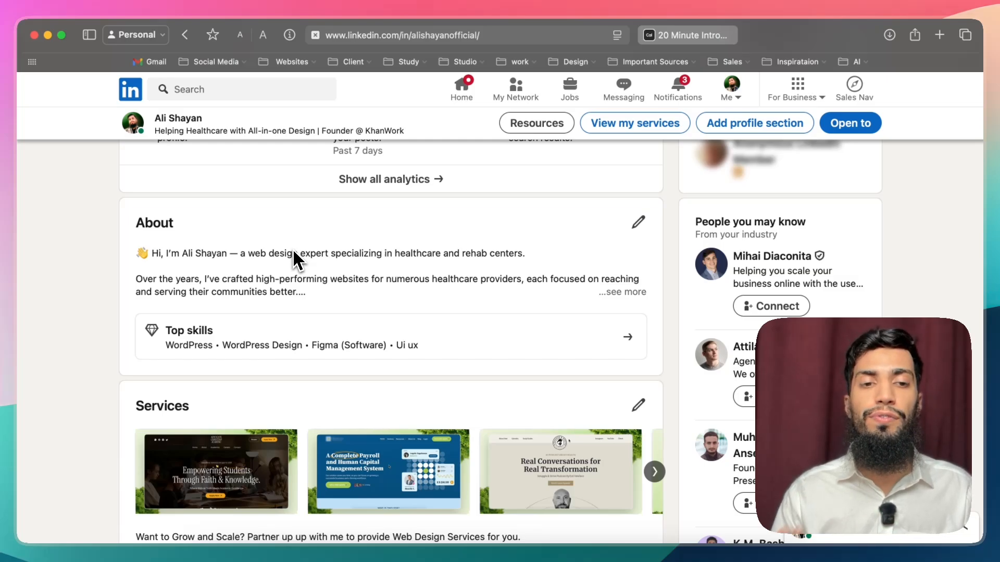
{"action": "scroll", "coordinate": [293, 252], "scroll_direction": "down", "scroll_amount": 5}
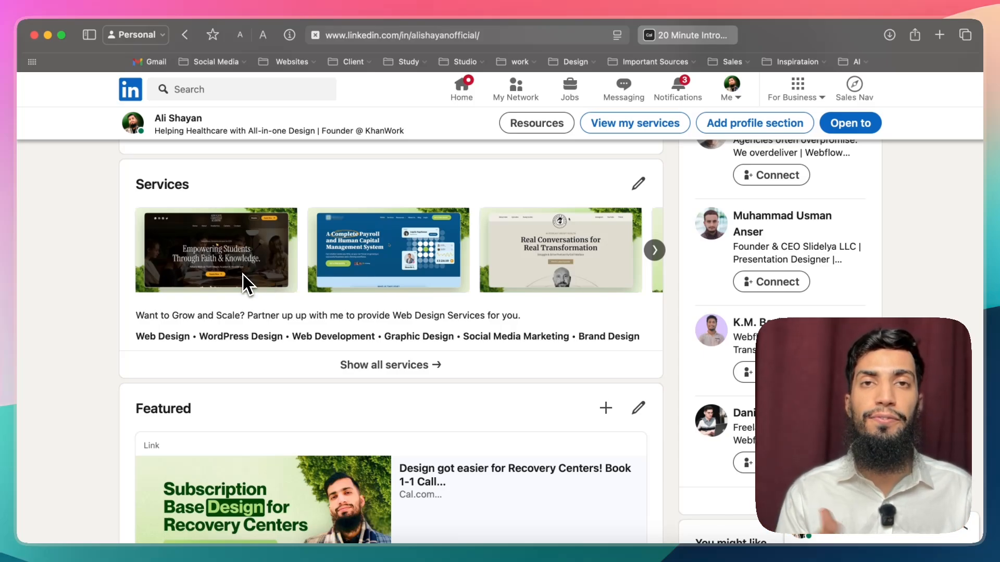
Step: Open the Featured link "Design got easier for Recovery Centers! Book 1-1 Call" and go back to the profile
{"action": "scroll", "coordinate": [256, 289], "scroll_direction": "down", "scroll_amount": 3}
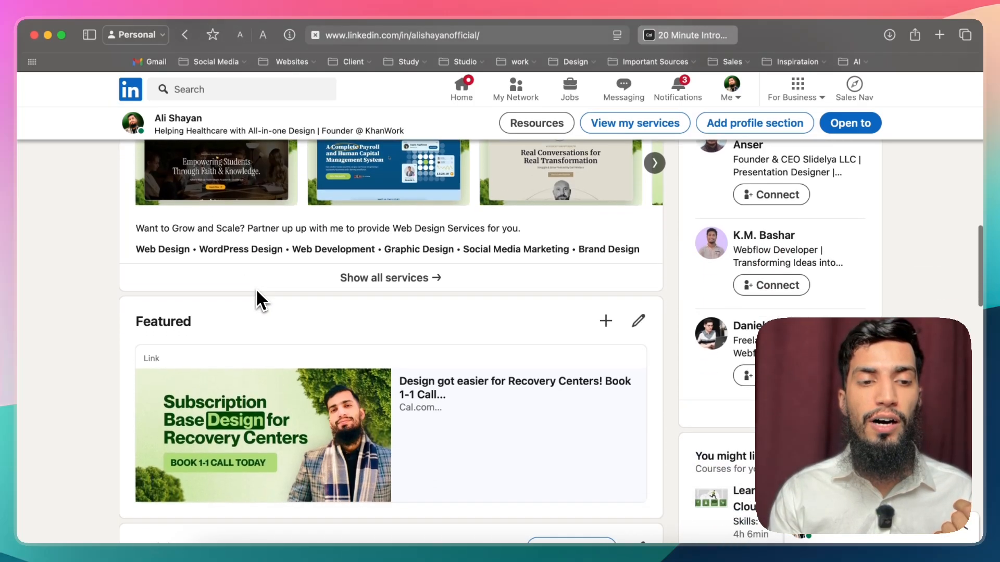
{"action": "scroll", "coordinate": [269, 386], "scroll_direction": "down", "scroll_amount": 2}
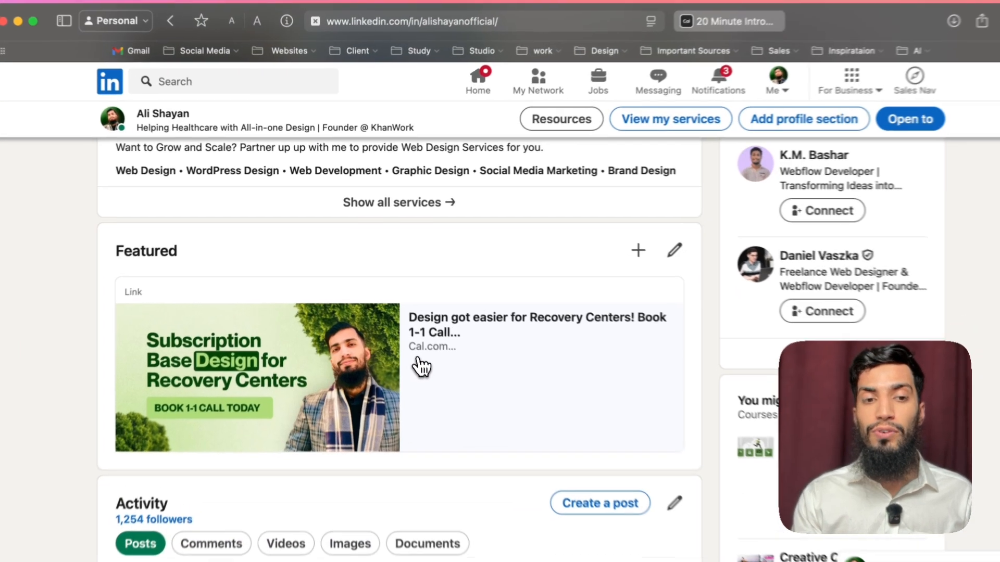
{"action": "left_click", "coordinate": [420, 367]}
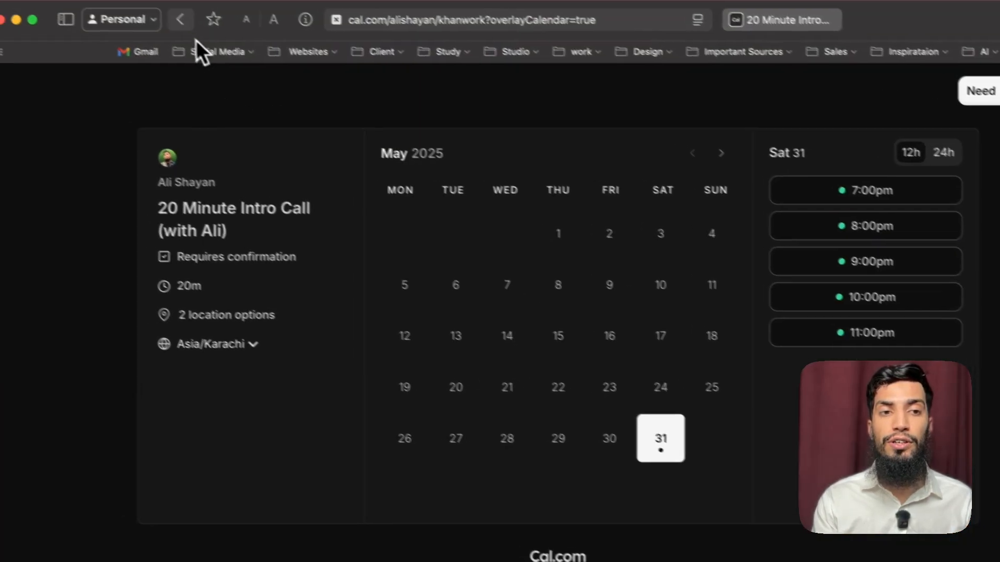
{"action": "left_click", "coordinate": [181, 22]}
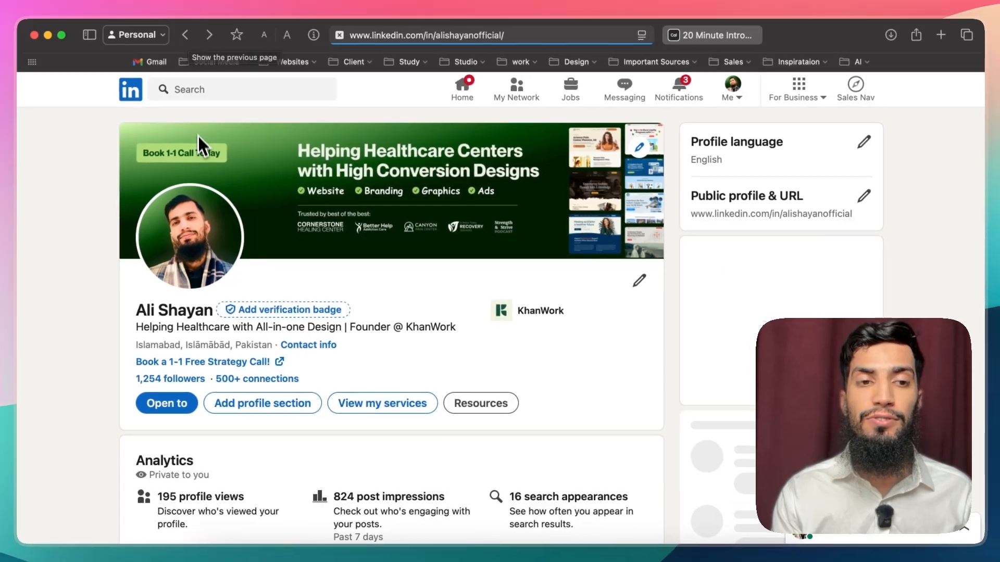
Step: Compare the profile's header, About, Services and Featured sections for a consistent healthcare design offer
{"action": "scroll", "coordinate": [198, 148], "scroll_direction": "down", "scroll_amount": 10}
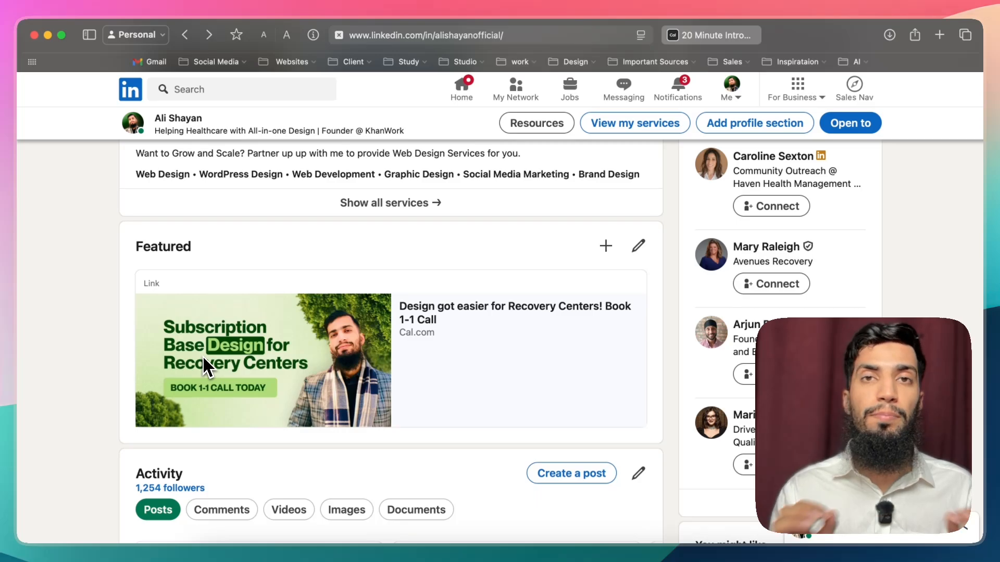
{"action": "scroll", "coordinate": [202, 355], "scroll_direction": "up", "scroll_amount": 15}
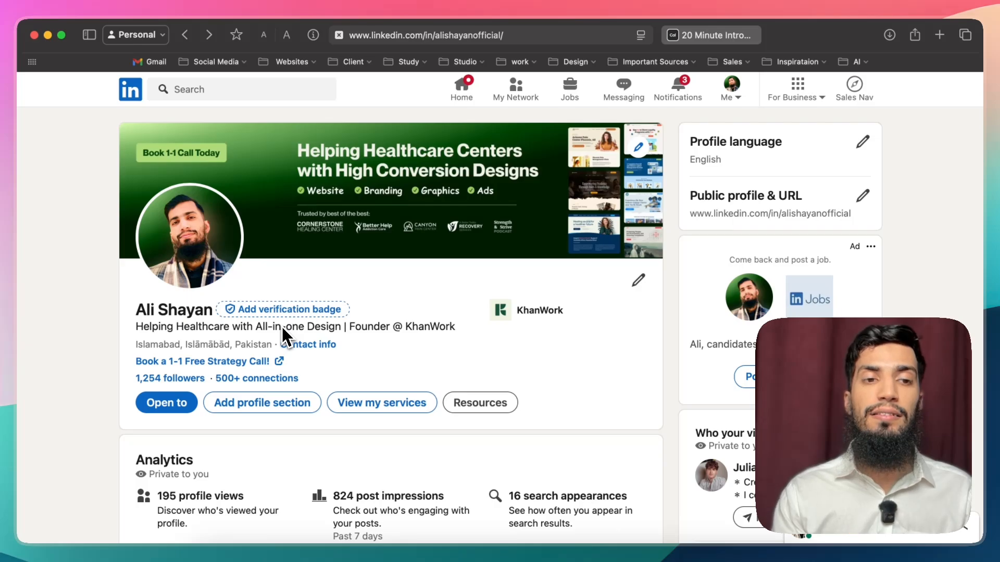
{"action": "scroll", "coordinate": [293, 236], "scroll_direction": "down", "scroll_amount": 8}
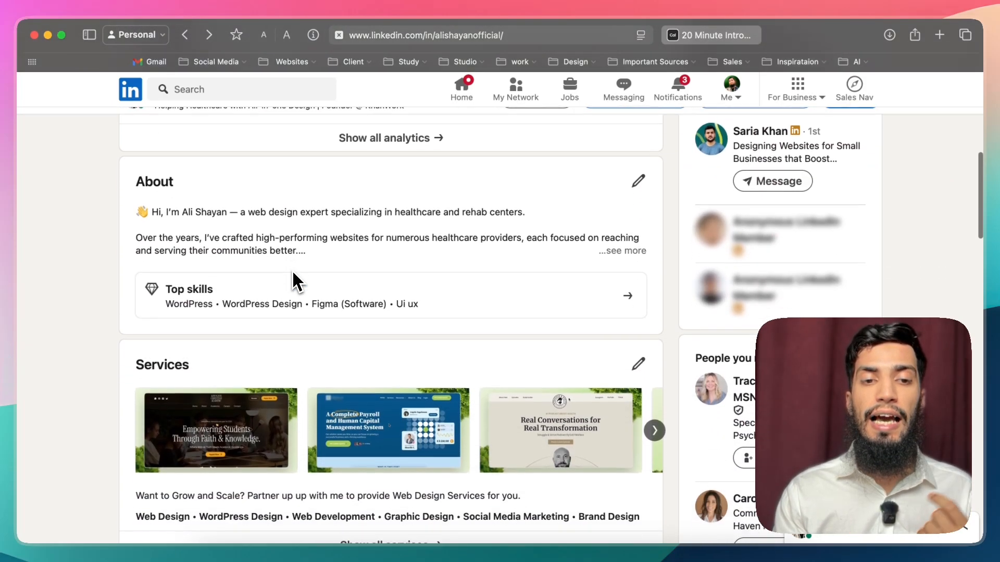
{"action": "scroll", "coordinate": [293, 275], "scroll_direction": "up", "scroll_amount": 2}
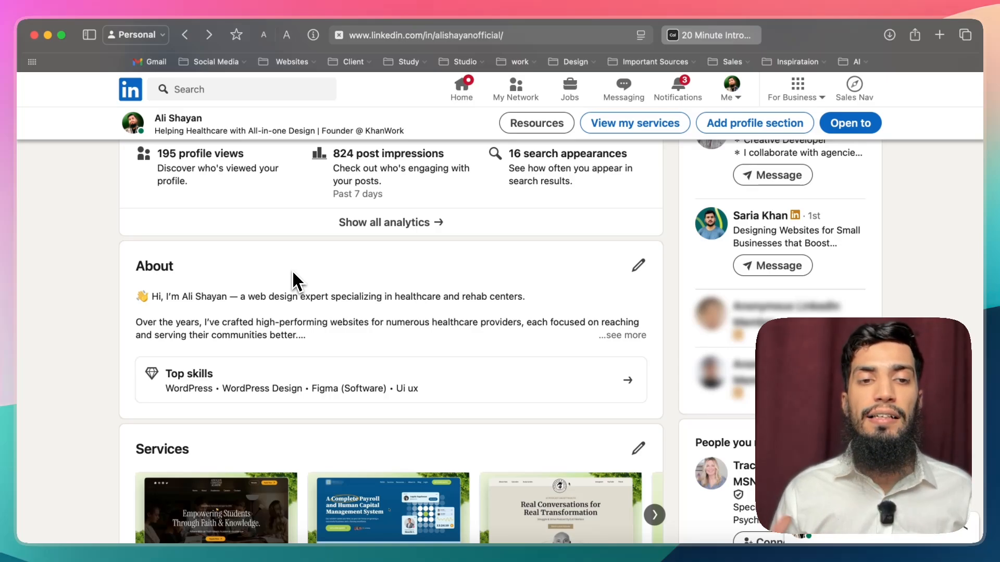
{"action": "scroll", "coordinate": [297, 260], "scroll_direction": "down", "scroll_amount": 6}
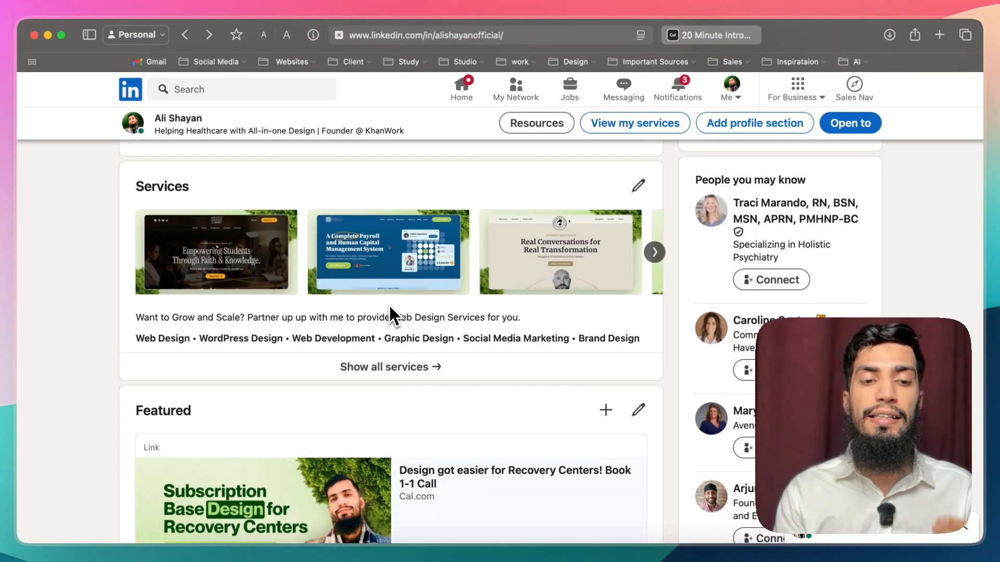
{"action": "scroll", "coordinate": [390, 307], "scroll_direction": "up", "scroll_amount": 5}
{"action": "scroll", "coordinate": [390, 307], "scroll_direction": "down", "scroll_amount": 10}
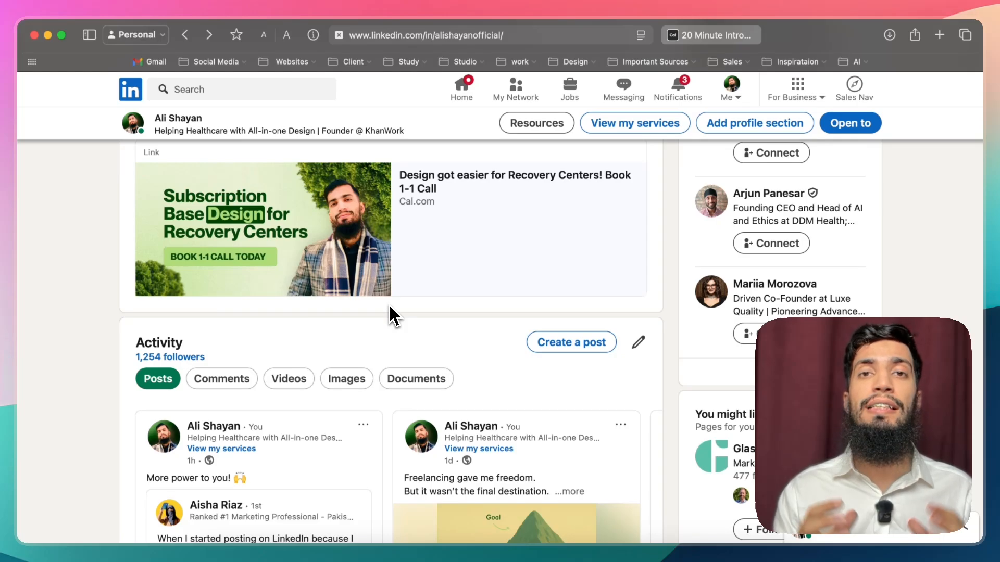
Step: Browse the posts in the Activity section as far as the "Me in 2025 Vs 2021" post
{"action": "scroll", "coordinate": [389, 312], "scroll_direction": "down", "scroll_amount": 3}
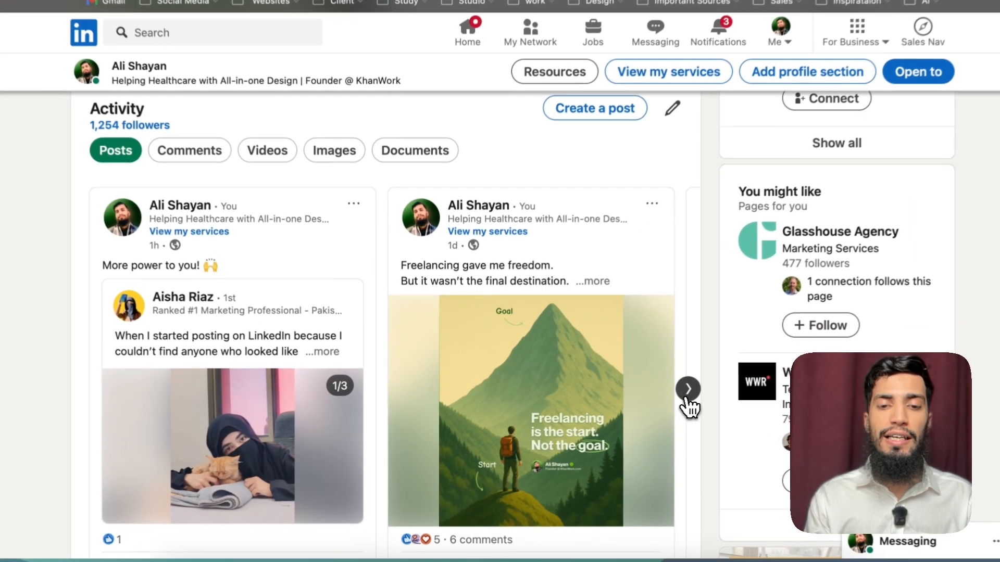
{"action": "left_click", "coordinate": [688, 389]}
{"action": "left_click", "coordinate": [688, 391]}
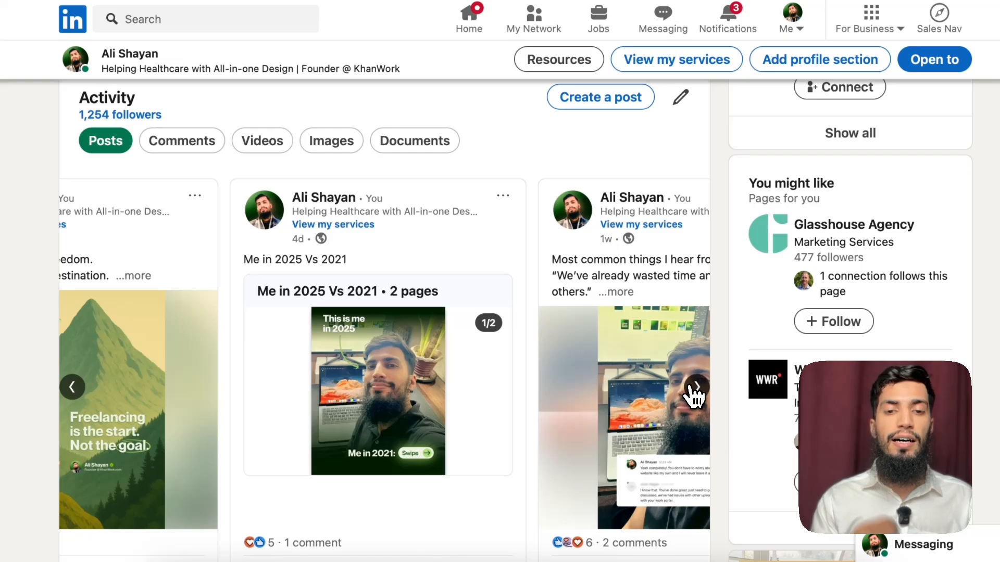
Step: Browse the Activity posts from "Me in 2025 Vs 2021" onward to "Never over promise, always overdeliver"
{"action": "left_click", "coordinate": [696, 386]}
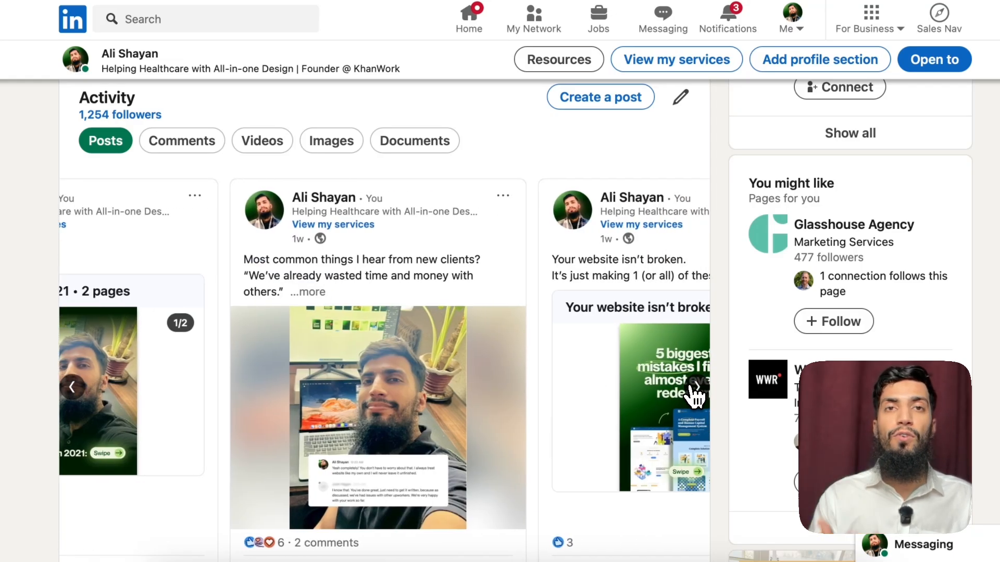
{"action": "left_click", "coordinate": [696, 388]}
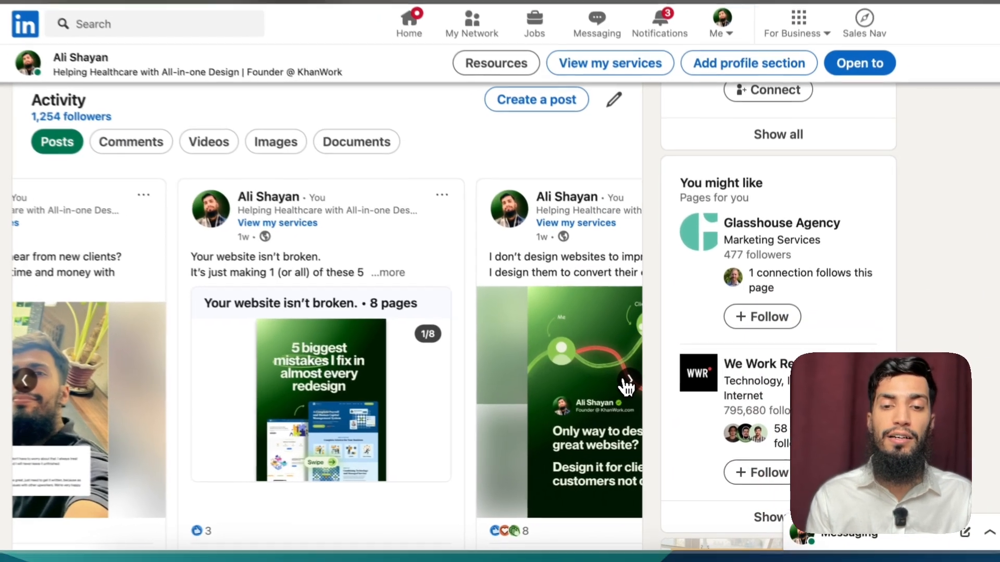
{"action": "left_click", "coordinate": [651, 398]}
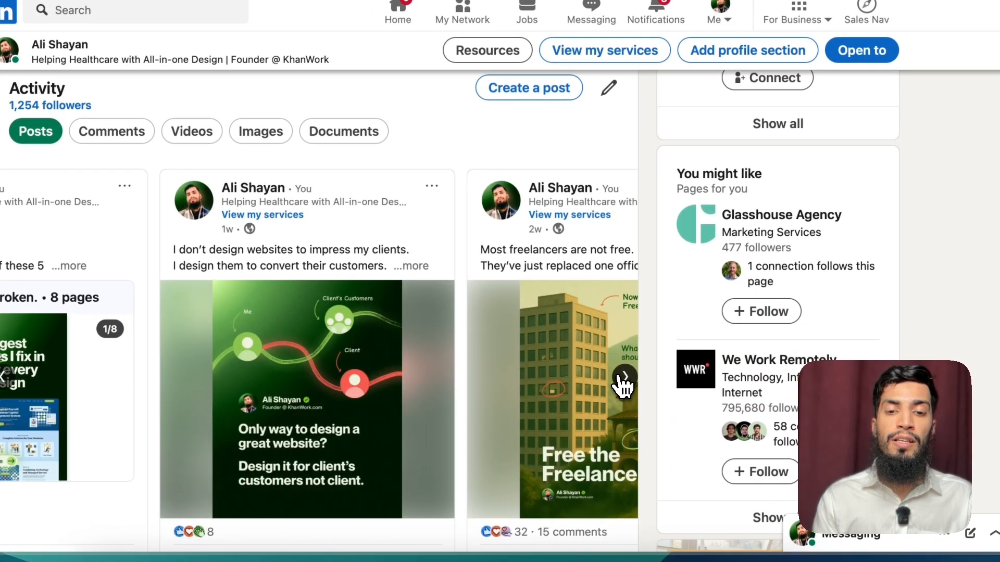
{"action": "left_click", "coordinate": [623, 379]}
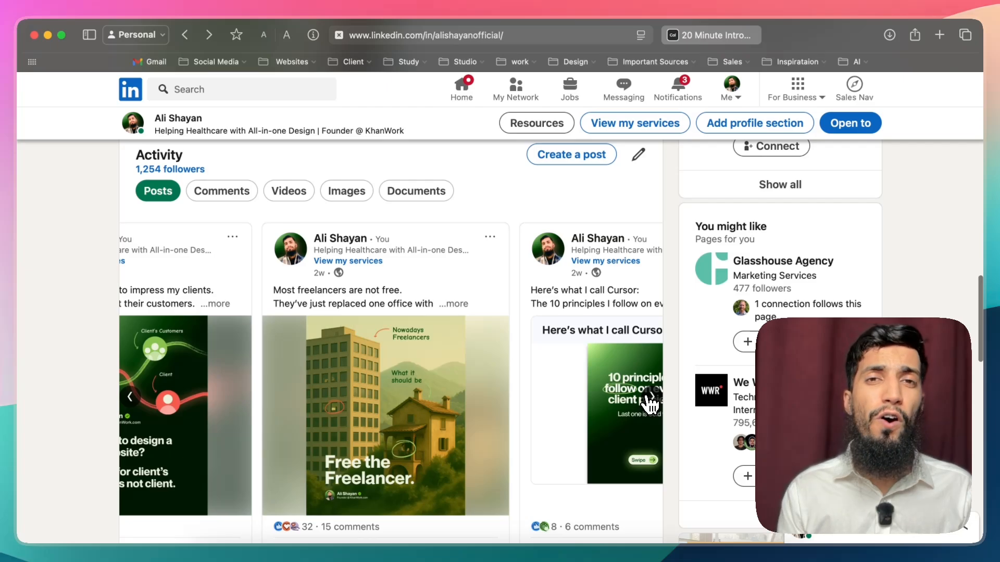
{"action": "left_click", "coordinate": [652, 397]}
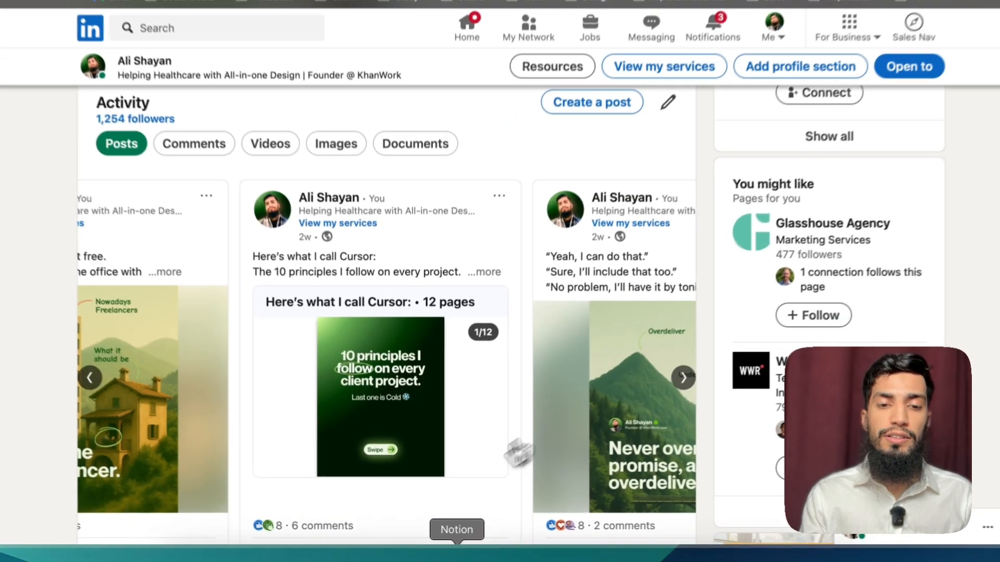
{"action": "left_click", "coordinate": [684, 378]}
{"action": "scroll", "coordinate": [659, 365], "scroll_direction": "down", "scroll_amount": 1}
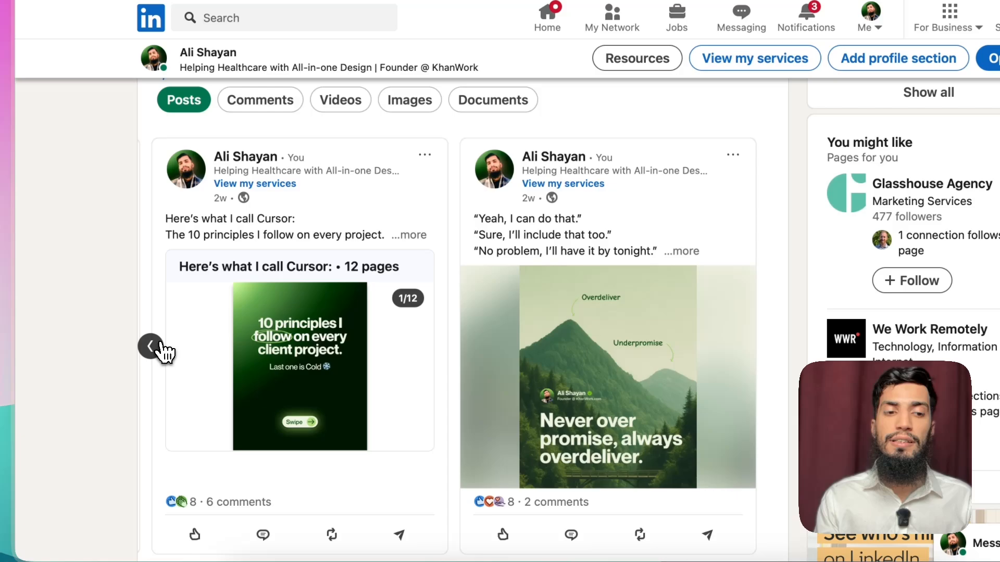
{"action": "left_click", "coordinate": [72, 330]}
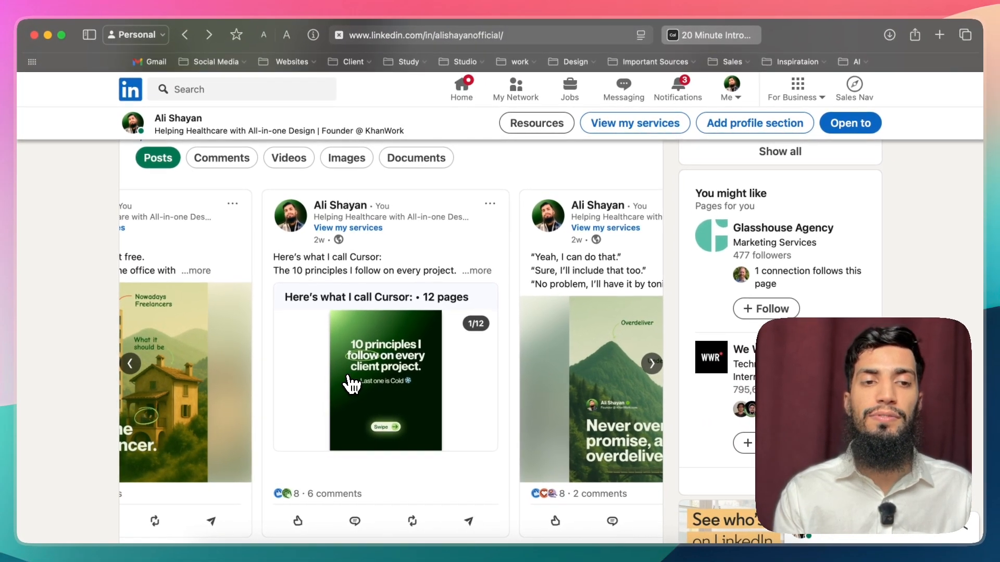
Step: Examine the profile's Experience, Skills and Recommendations sections below the Activity posts
{"action": "scroll", "coordinate": [360, 320], "scroll_direction": "down", "scroll_amount": 15}
{"action": "scroll", "coordinate": [360, 317], "scroll_direction": "up", "scroll_amount": 10}
{"action": "scroll", "coordinate": [363, 328], "scroll_direction": "up", "scroll_amount": 4}
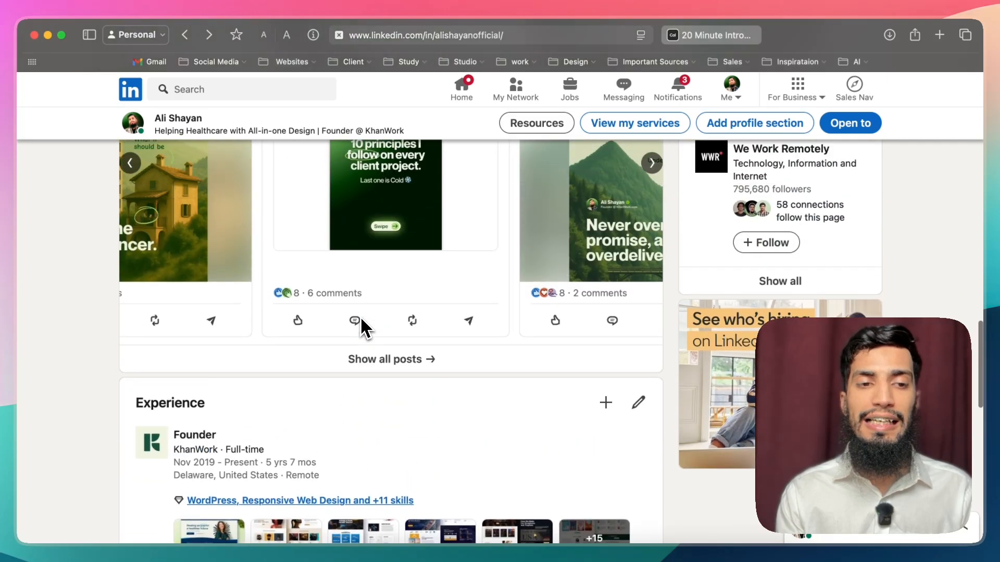
{"action": "scroll", "coordinate": [361, 328], "scroll_direction": "down", "scroll_amount": 3}
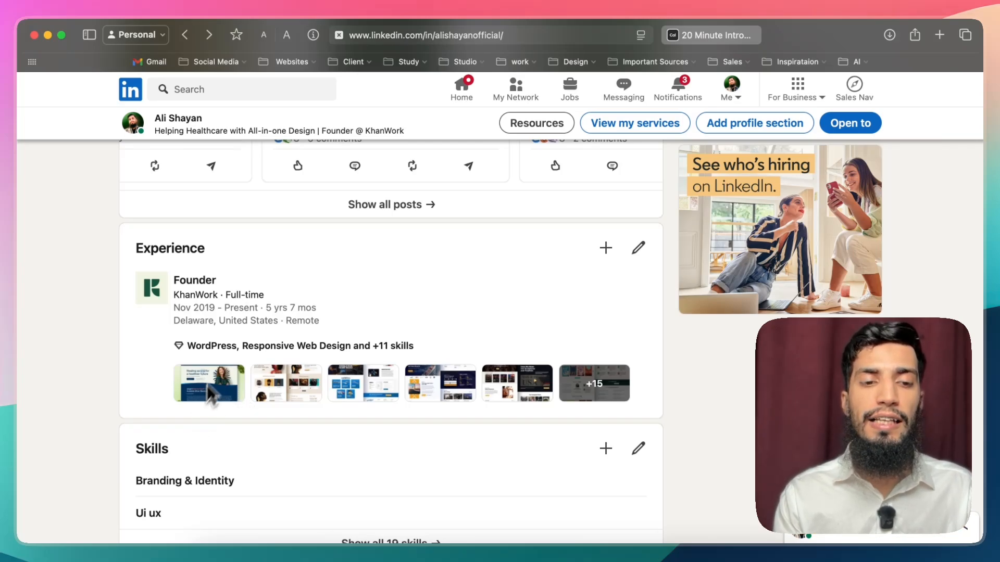
{"action": "scroll", "coordinate": [224, 365], "scroll_direction": "down", "scroll_amount": 5}
{"action": "scroll", "coordinate": [321, 319], "scroll_direction": "down", "scroll_amount": 6}
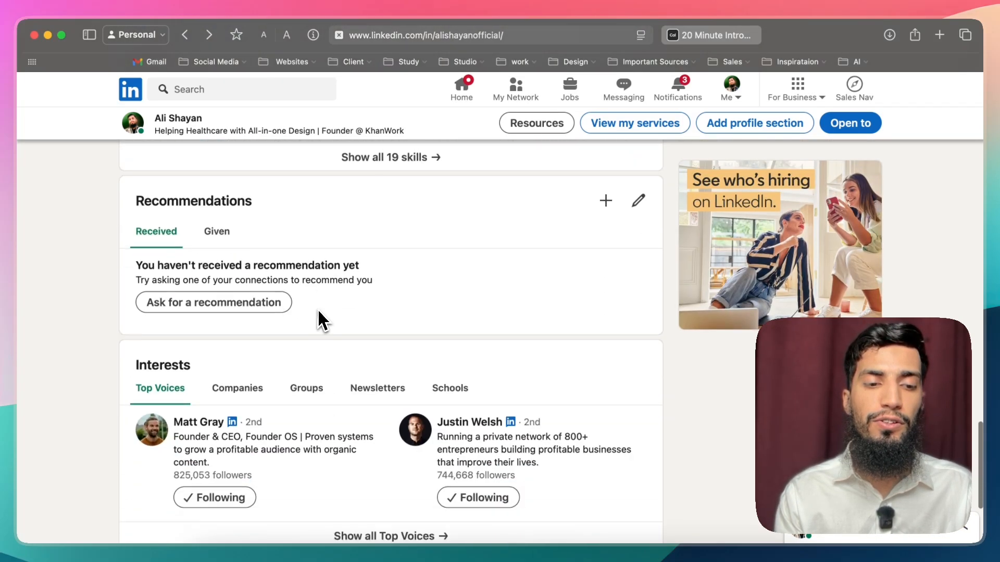
{"action": "scroll", "coordinate": [321, 312], "scroll_direction": "up", "scroll_amount": 4}
{"action": "scroll", "coordinate": [317, 312], "scroll_direction": "up", "scroll_amount": 1}
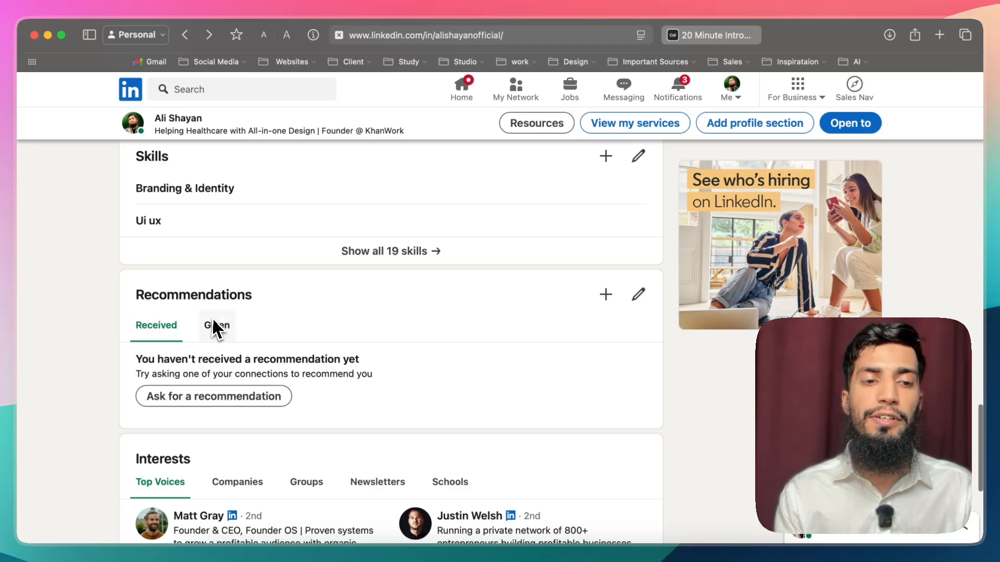
{"action": "scroll", "coordinate": [240, 347], "scroll_direction": "up", "scroll_amount": 4}
{"action": "scroll", "coordinate": [240, 347], "scroll_direction": "down", "scroll_amount": 2}
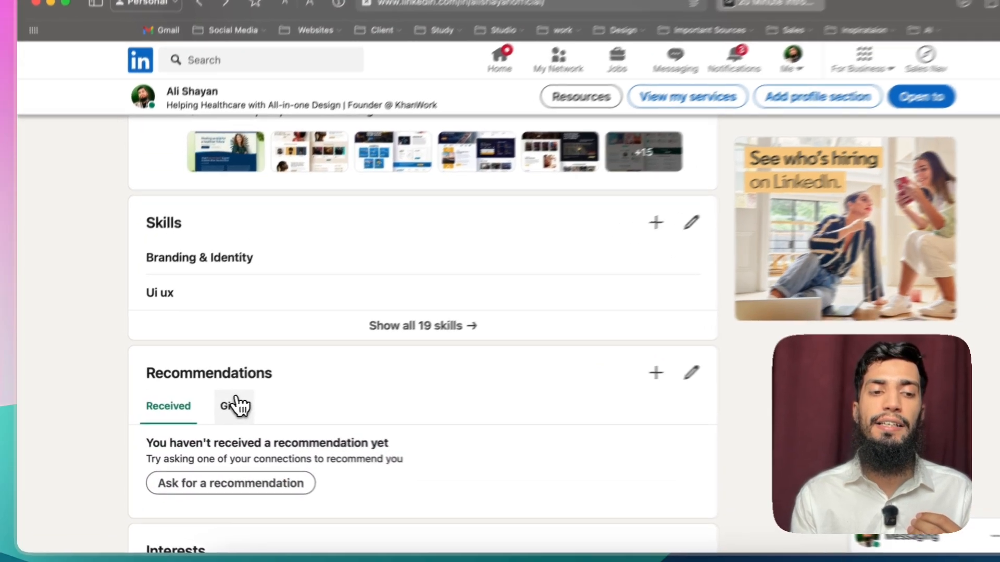
Step: View the recommendations given on the profile, switch back to the received ones and return to the Services and Featured sections
{"action": "left_click", "coordinate": [213, 407]}
{"action": "scroll", "coordinate": [210, 400], "scroll_direction": "down", "scroll_amount": 5}
{"action": "scroll", "coordinate": [211, 365], "scroll_direction": "up", "scroll_amount": 3}
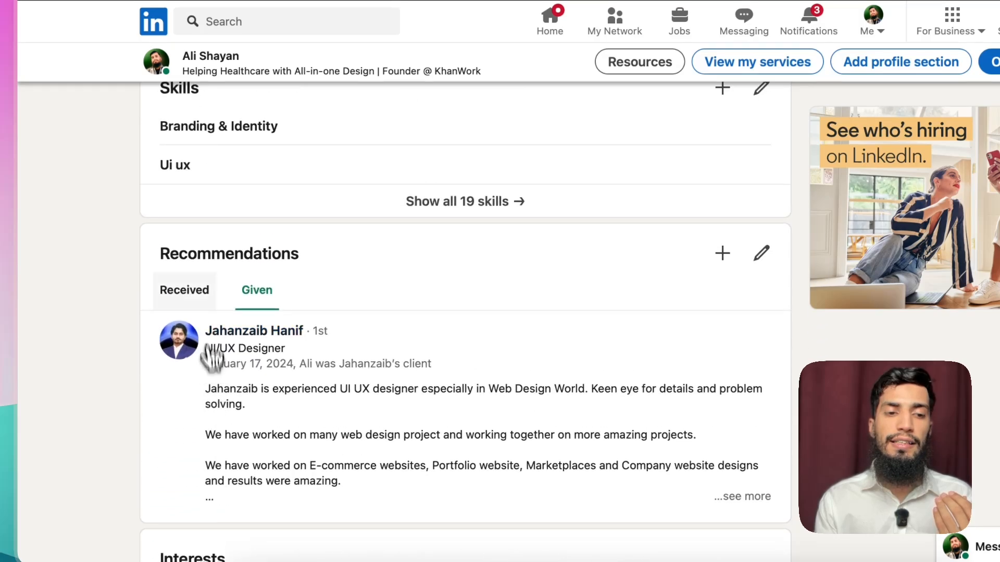
{"action": "left_click", "coordinate": [208, 311]}
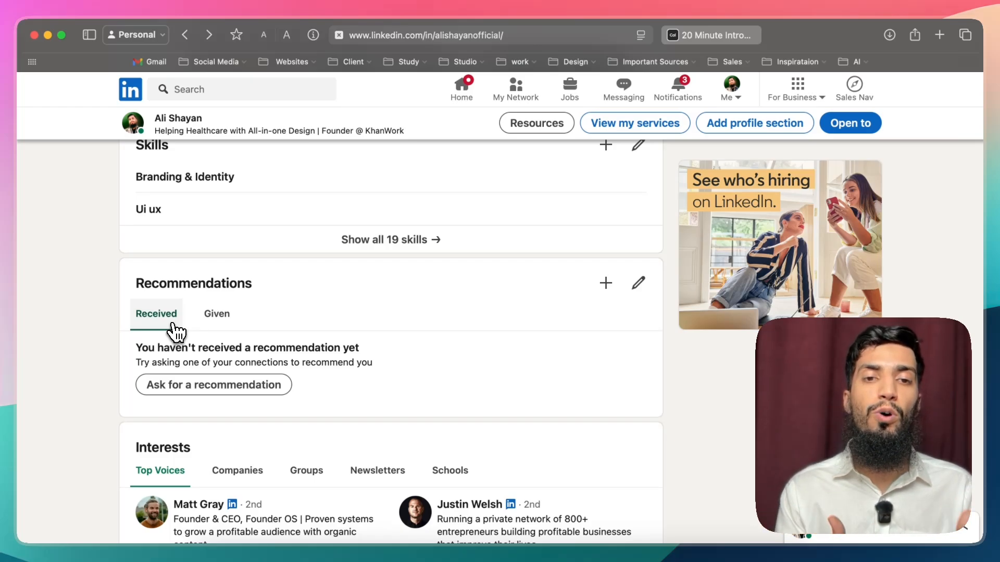
{"action": "scroll", "coordinate": [174, 331], "scroll_direction": "up", "scroll_amount": 20}
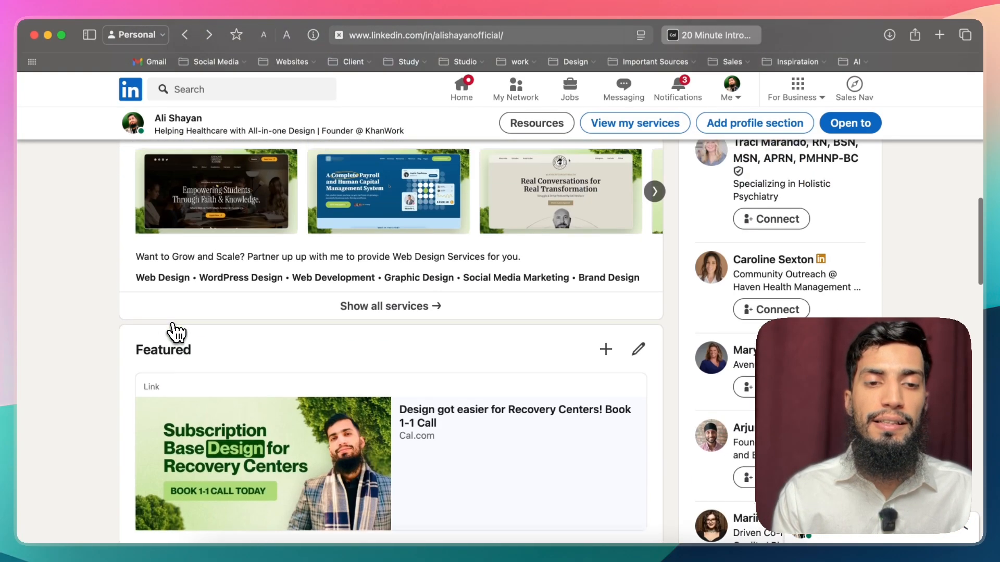
{"action": "scroll", "coordinate": [307, 182], "scroll_direction": "up", "scroll_amount": 1}
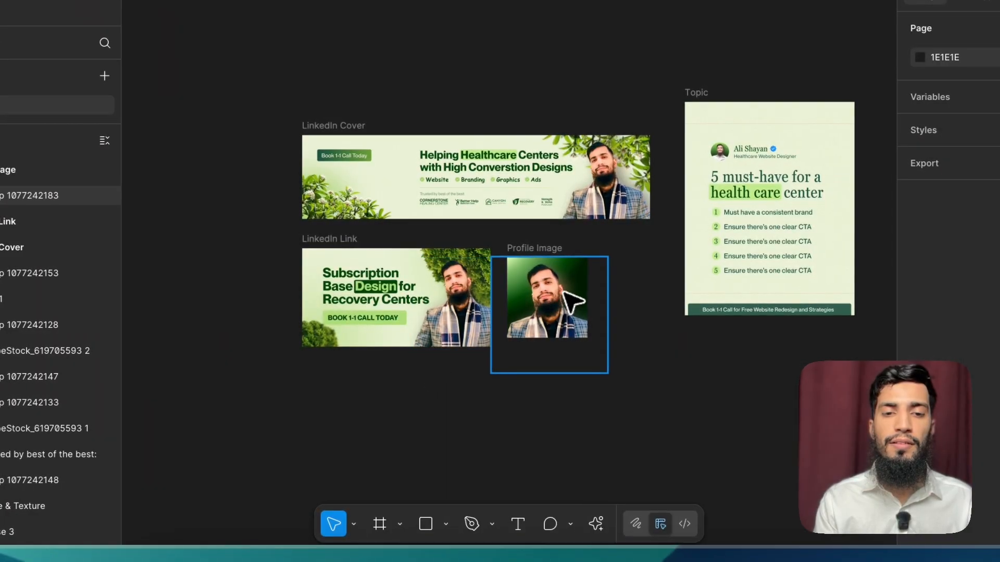
Step: Switch to Figma and move the Topic frame down and slightly closer to the LinkedIn Cover frame, to X 1273
{"action": "scroll", "coordinate": [508, 303], "scroll_direction": "right", "scroll_amount": 1}
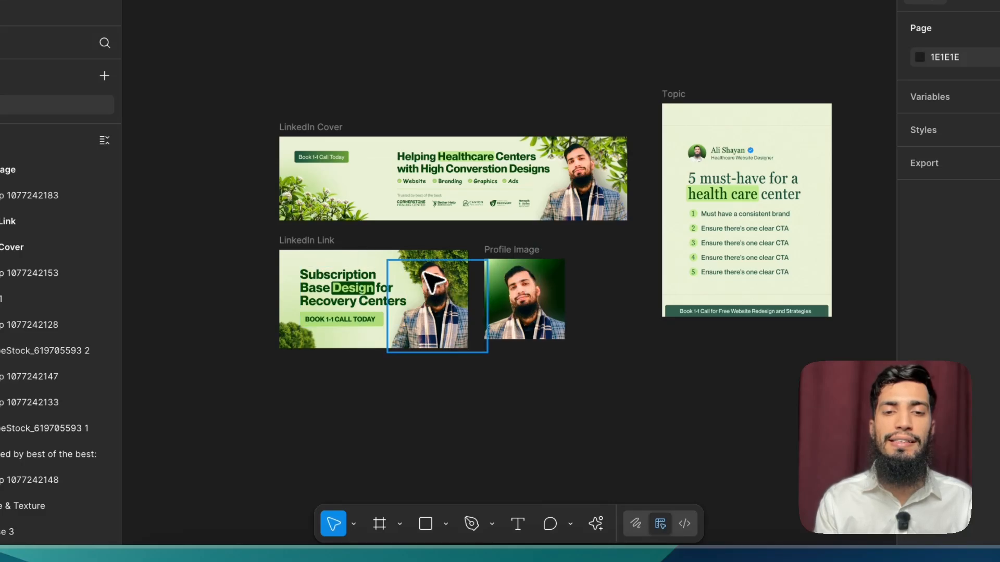
{"action": "left_click", "coordinate": [662, 114]}
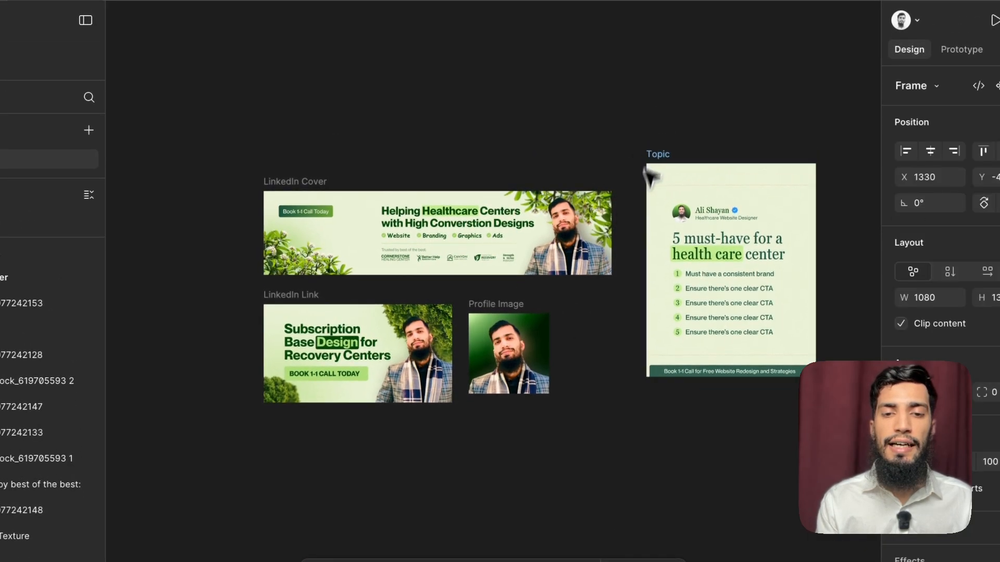
{"action": "left_click_drag", "start_coordinate": [644, 167], "coordinate": [636, 200]}
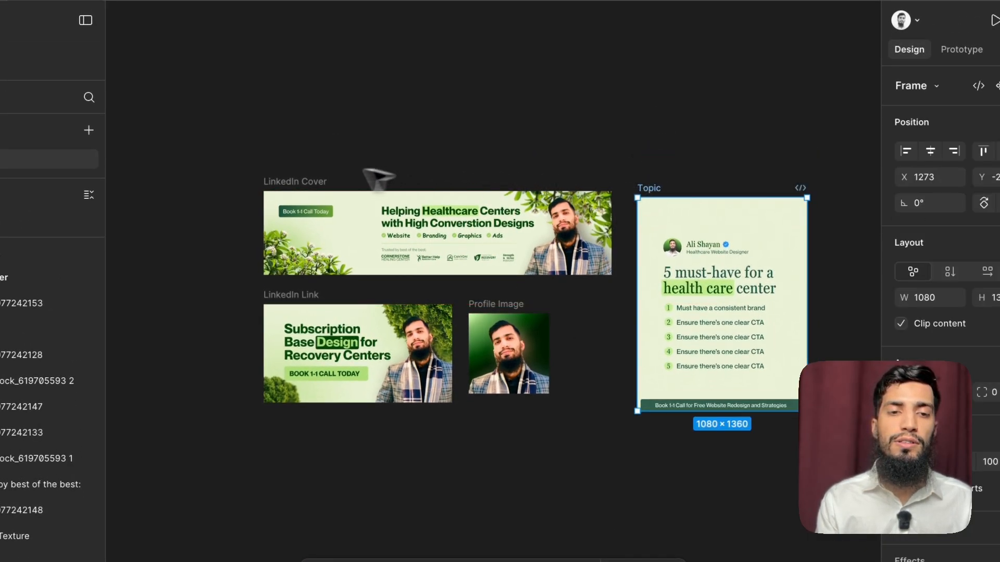
{"action": "left_click", "coordinate": [309, 172]}
Step: Move the Profile Image frame farther from the LinkedIn Link frame, to X 387, Y 446
{"action": "scroll", "coordinate": [307, 172], "scroll_direction": "up", "scroll_amount": 3}
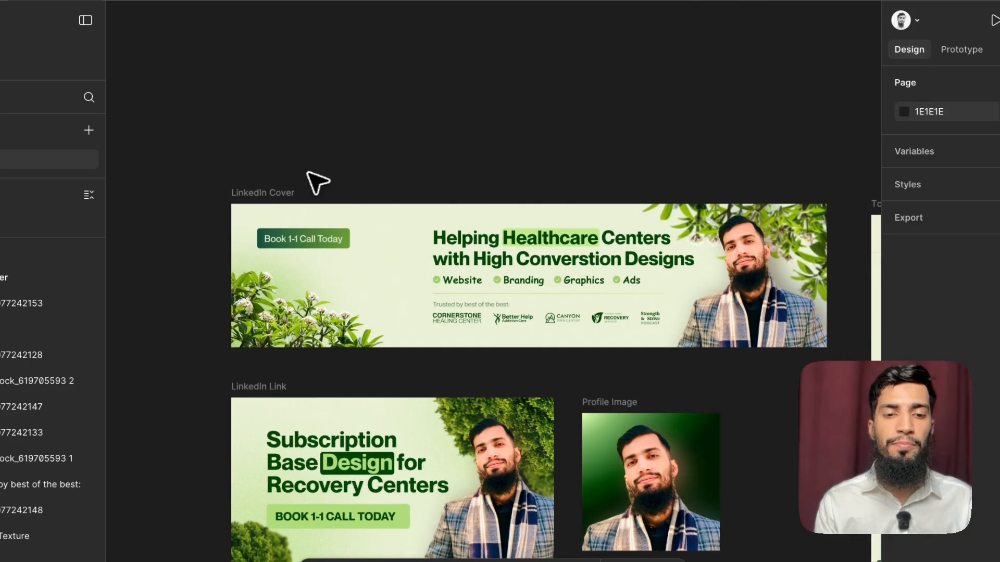
{"action": "scroll", "coordinate": [308, 172], "scroll_direction": "down", "scroll_amount": 2}
{"action": "scroll", "coordinate": [307, 171], "scroll_direction": "right", "scroll_amount": 2}
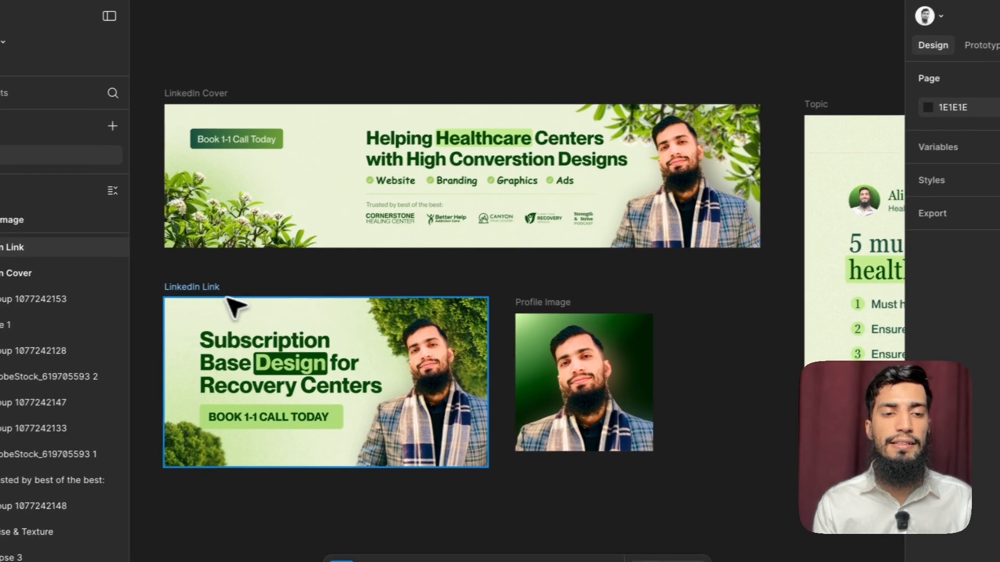
{"action": "left_click", "coordinate": [190, 291]}
{"action": "scroll", "coordinate": [307, 302], "scroll_direction": "right", "scroll_amount": 2}
{"action": "mouse_move", "coordinate": [535, 294]}
{"action": "left_mouse_down"}
{"action": "mouse_move", "coordinate": [555, 250]}
{"action": "mouse_move", "coordinate": [545, 286]}
{"action": "mouse_move", "coordinate": [601, 283]}
{"action": "mouse_move", "coordinate": [535, 281]}
{"action": "left_mouse_up"}
{"action": "left_click", "coordinate": [204, 272]}
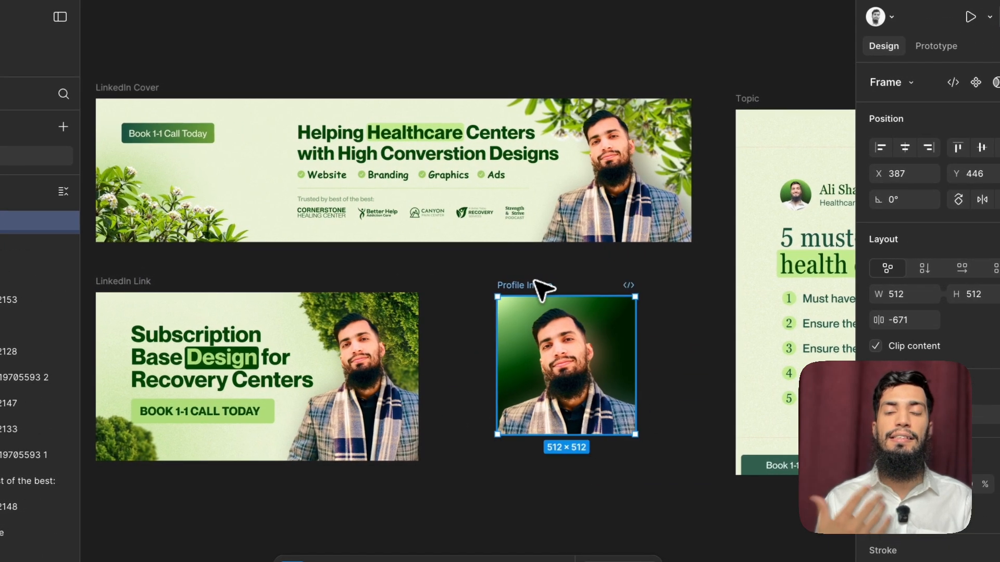
{"action": "scroll", "coordinate": [534, 280], "scroll_direction": "left", "scroll_amount": 1}
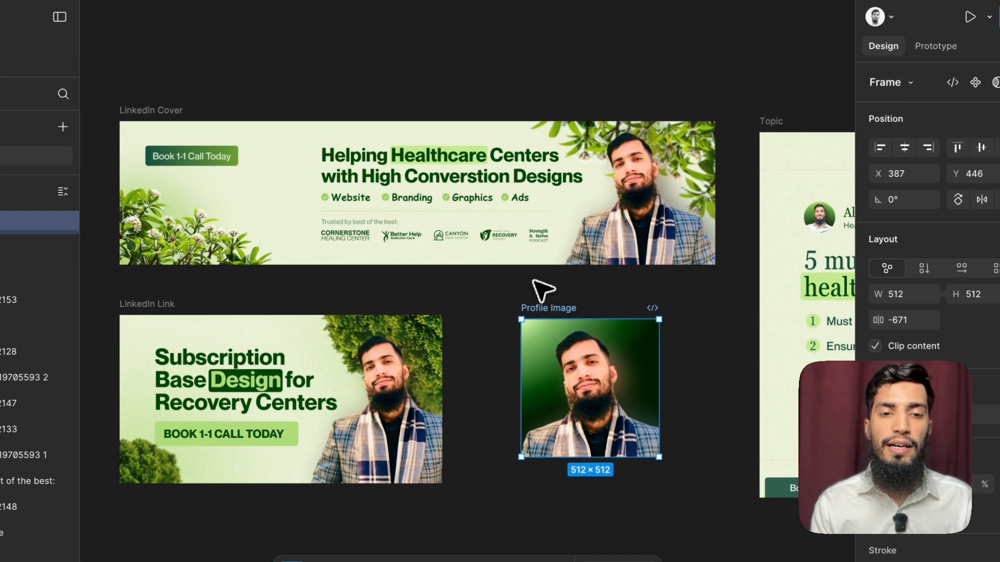
{"action": "left_click", "coordinate": [531, 280]}
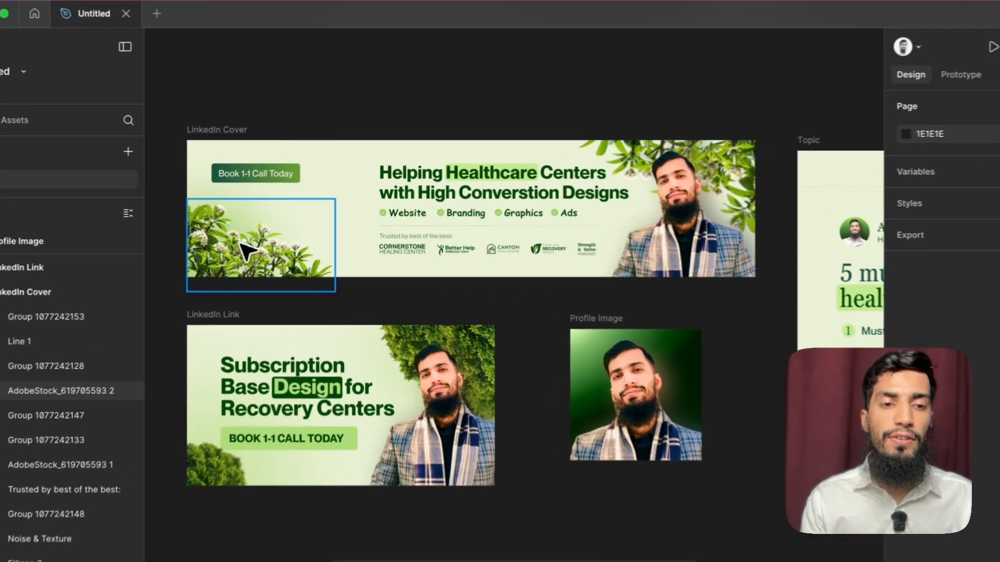
Step: Delete both foliage images and the portrait cutout from the LinkedIn Cover frame
{"action": "left_click", "coordinate": [328, 234]}
{"action": "key", "text": "Delete"}
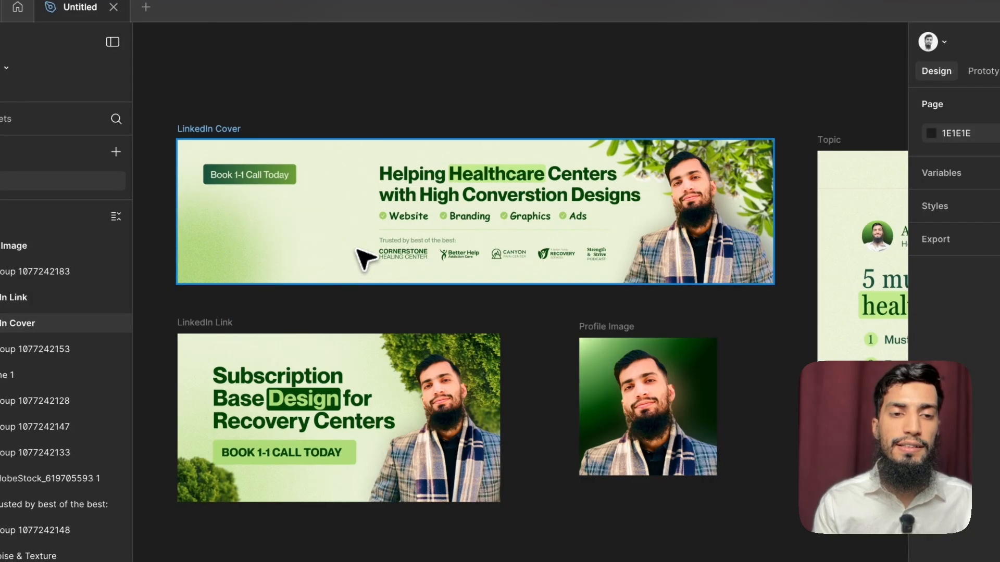
{"action": "left_click", "coordinate": [672, 214]}
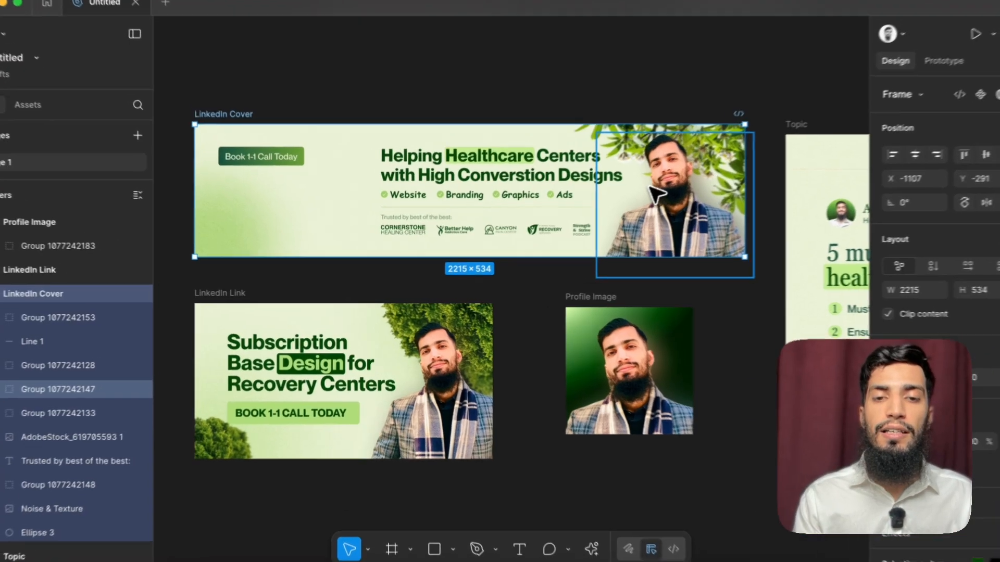
{"action": "left_click", "coordinate": [622, 183]}
{"action": "key", "text": "Delete"}
{"action": "left_click", "coordinate": [637, 187]}
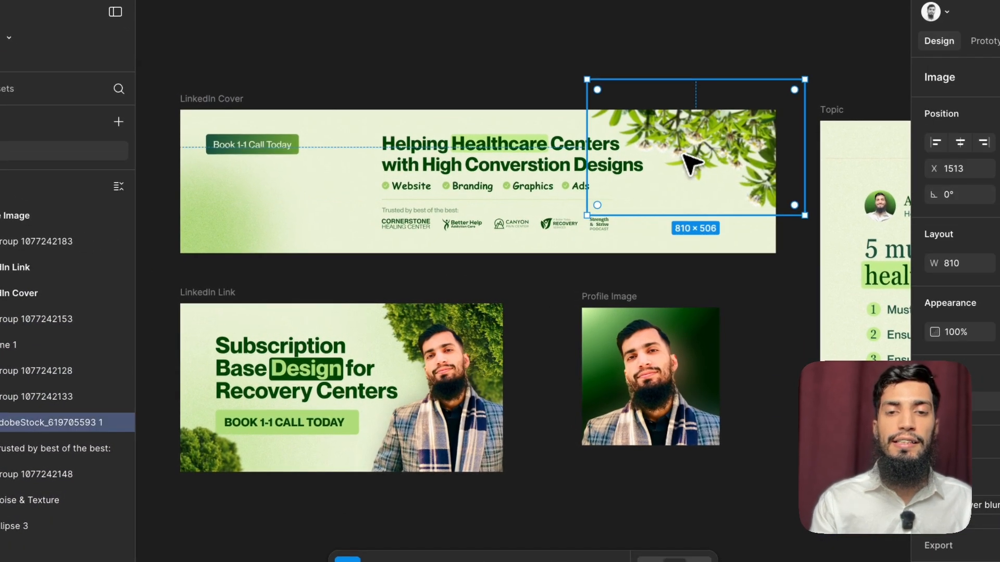
{"action": "key", "text": "Delete"}
Step: Delete the Noise & Texture overlay and the green glow ellipse from the LinkedIn Cover background
{"action": "left_click", "coordinate": [229, 208]}
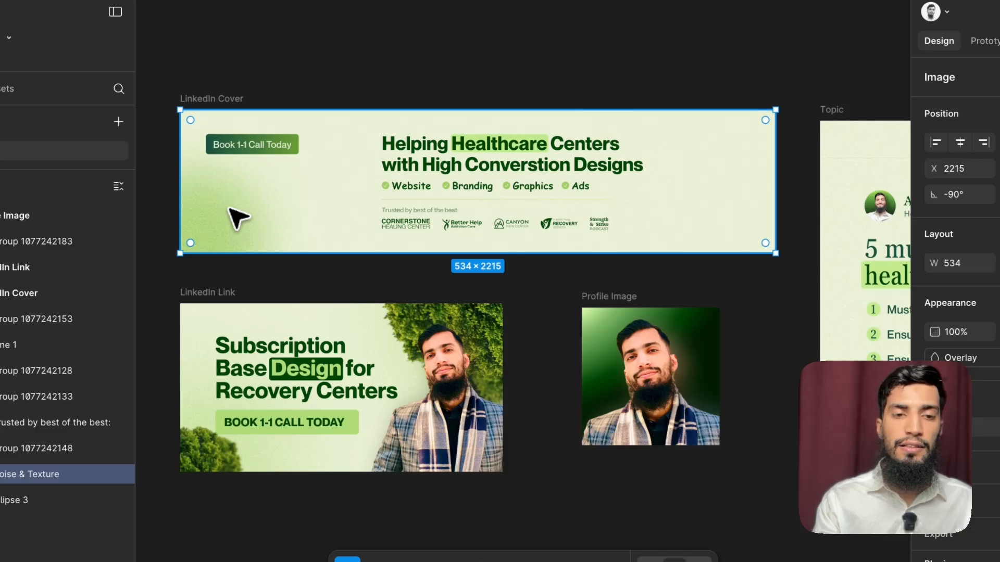
{"action": "key", "text": "Delete"}
{"action": "left_click", "coordinate": [230, 210]}
{"action": "key", "text": "Delete"}
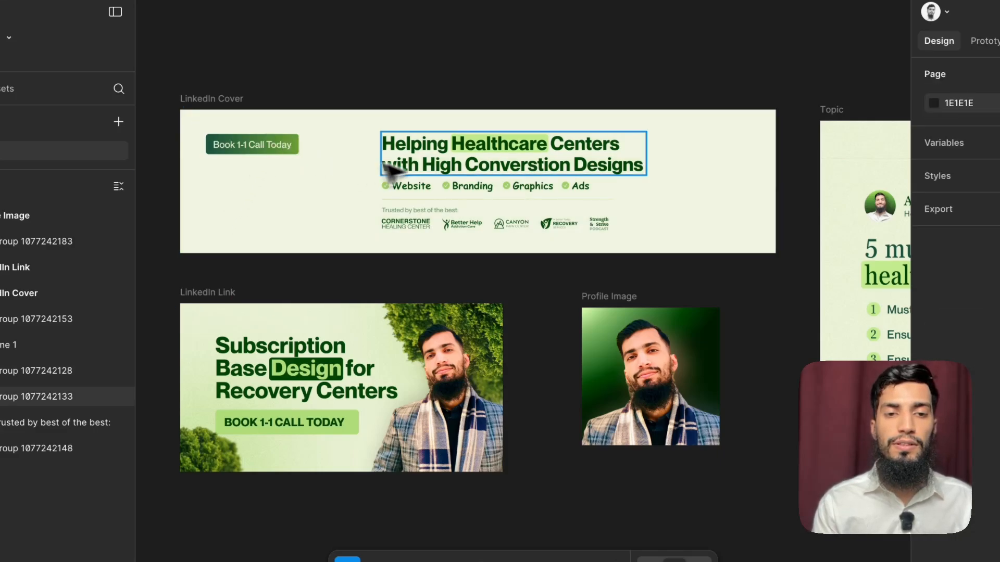
{"action": "scroll", "coordinate": [375, 197], "scroll_direction": "down", "scroll_amount": 3}
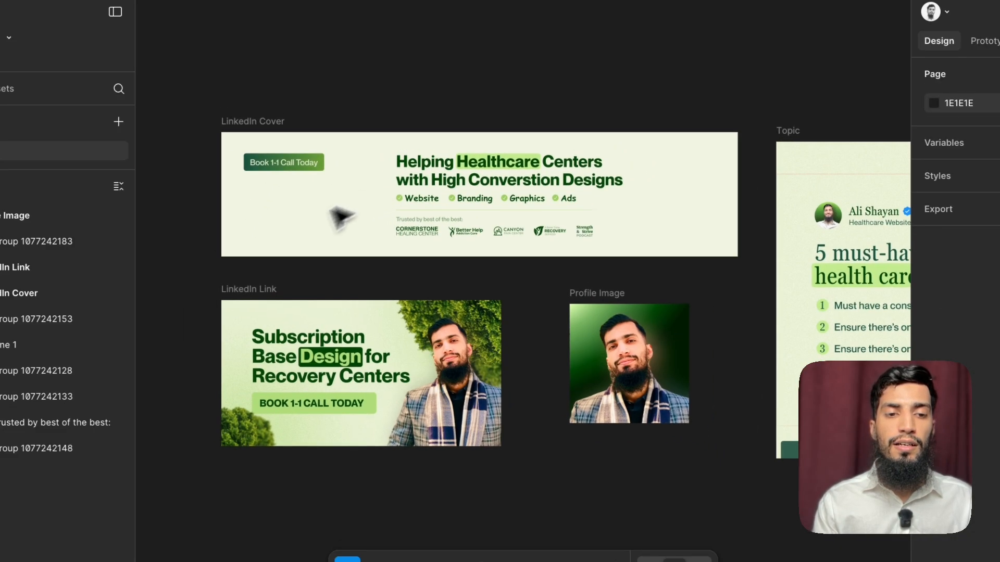
Step: Delete the foliage, the portrait cutout and the green background gradient from the LinkedIn Link frame
{"action": "left_click", "coordinate": [223, 397]}
{"action": "key", "text": "Delete"}
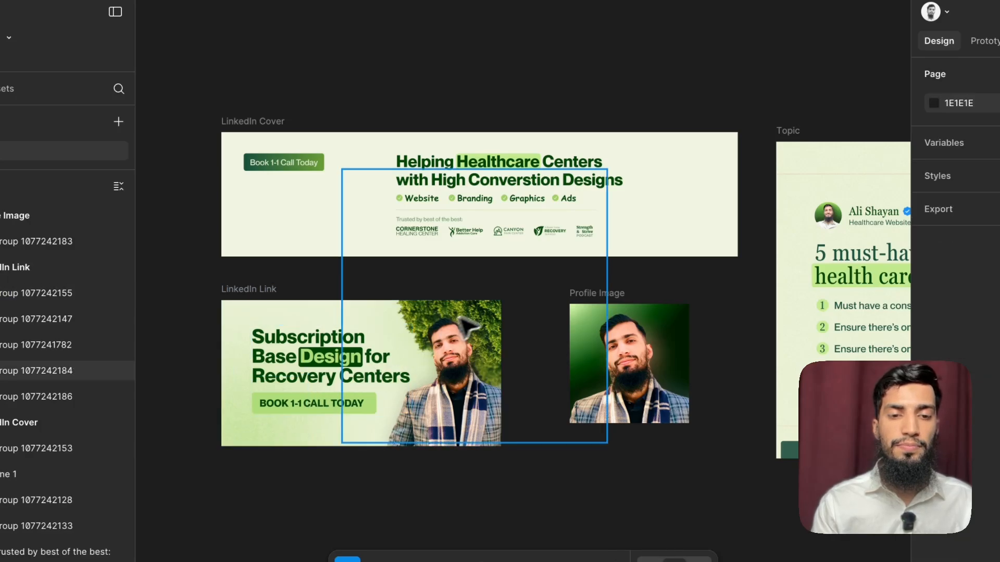
{"action": "left_click", "coordinate": [479, 305]}
{"action": "key", "text": "Delete"}
{"action": "left_click", "coordinate": [476, 378]}
{"action": "key", "text": "Delete"}
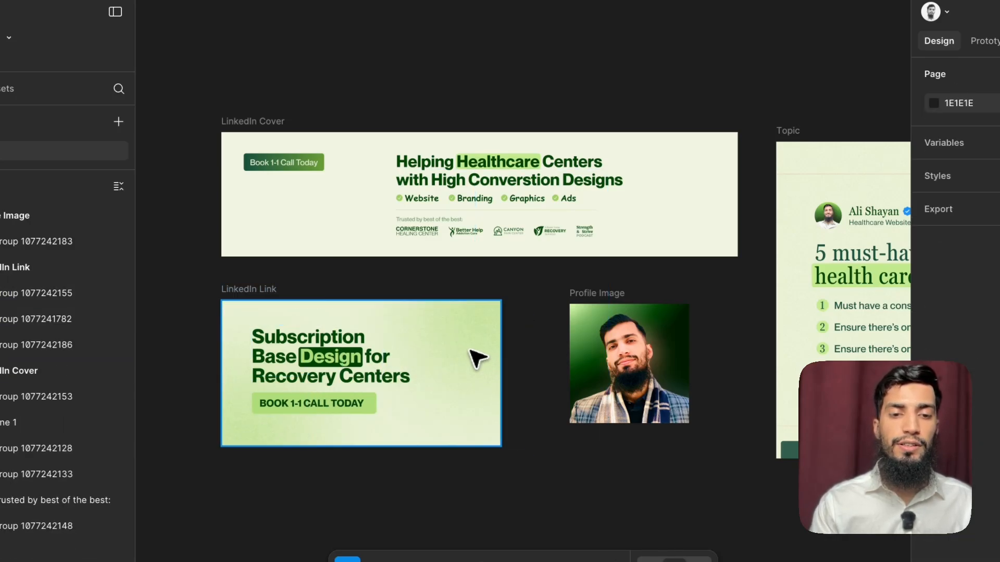
{"action": "left_click", "coordinate": [474, 350]}
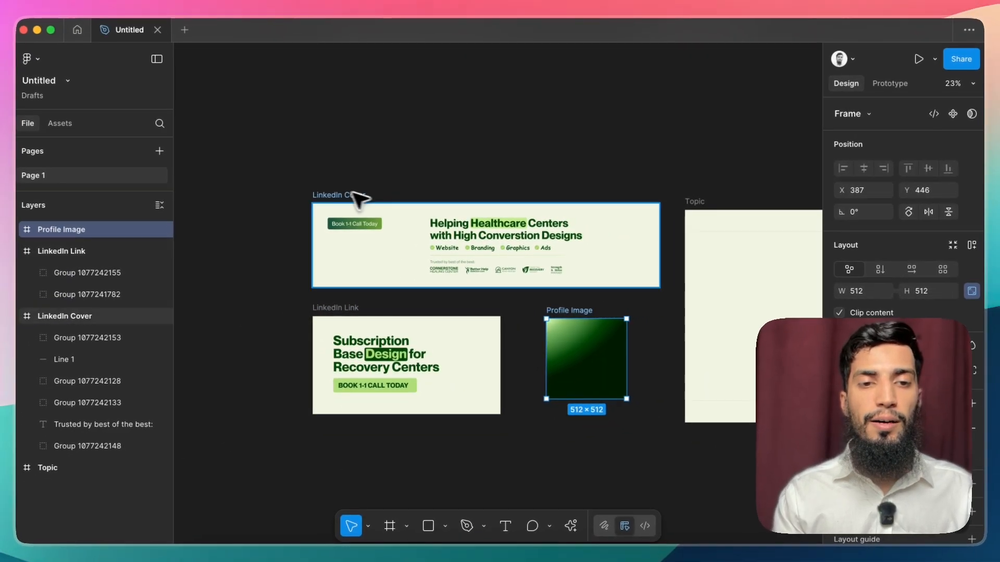
{"action": "left_click", "coordinate": [355, 195]}
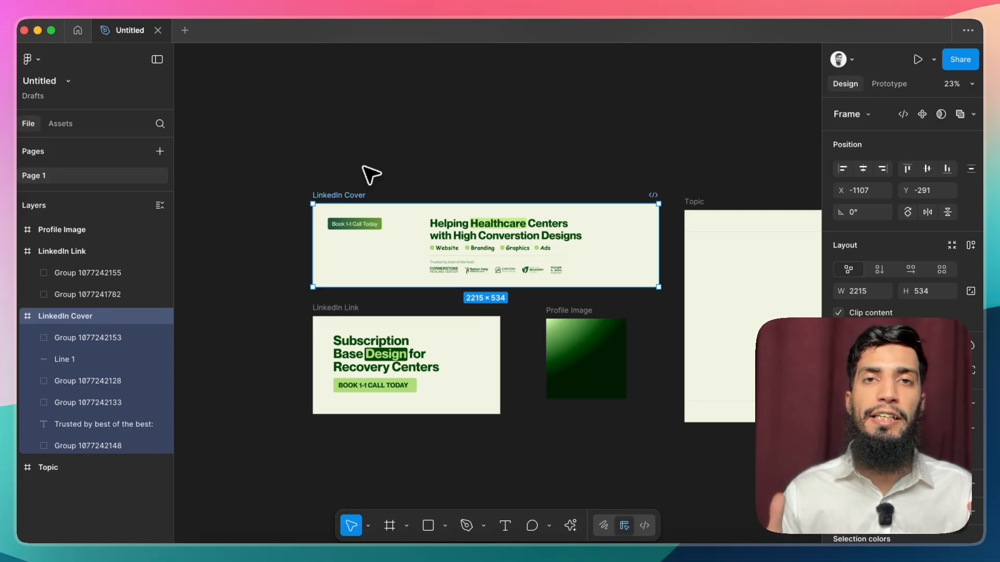
{"action": "left_click", "coordinate": [362, 166]}
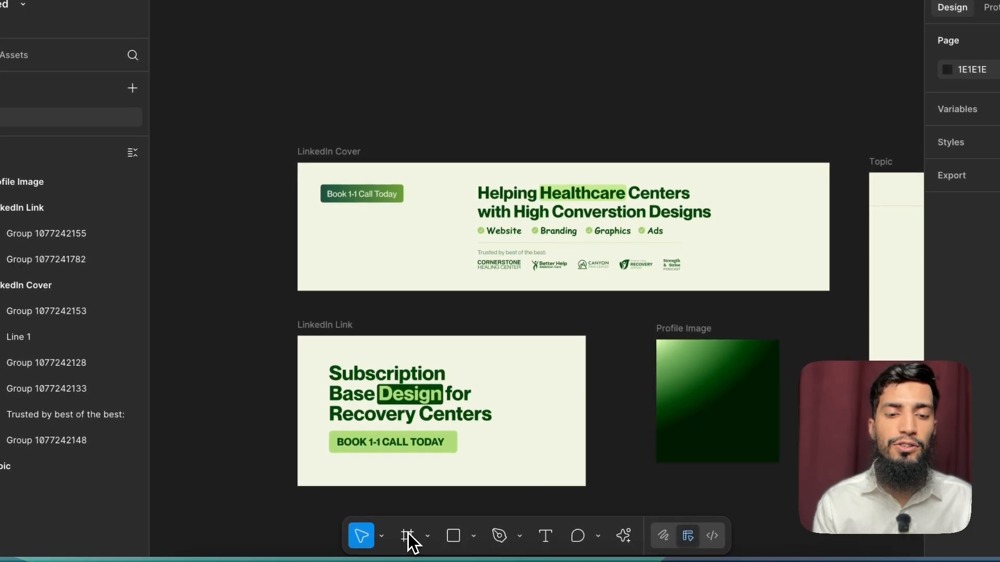
{"action": "scroll", "coordinate": [583, 501], "scroll_direction": "down", "scroll_amount": 3}
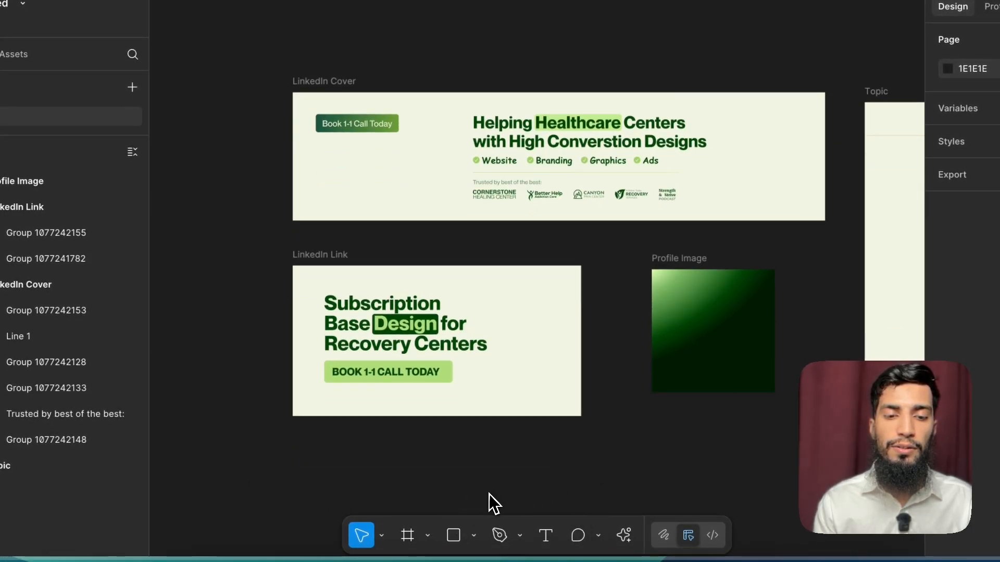
Step: Draw a 188 × 188 square above the LinkedIn Cover frame and duplicate it into a row of four squares
{"action": "left_click", "coordinate": [452, 535]}
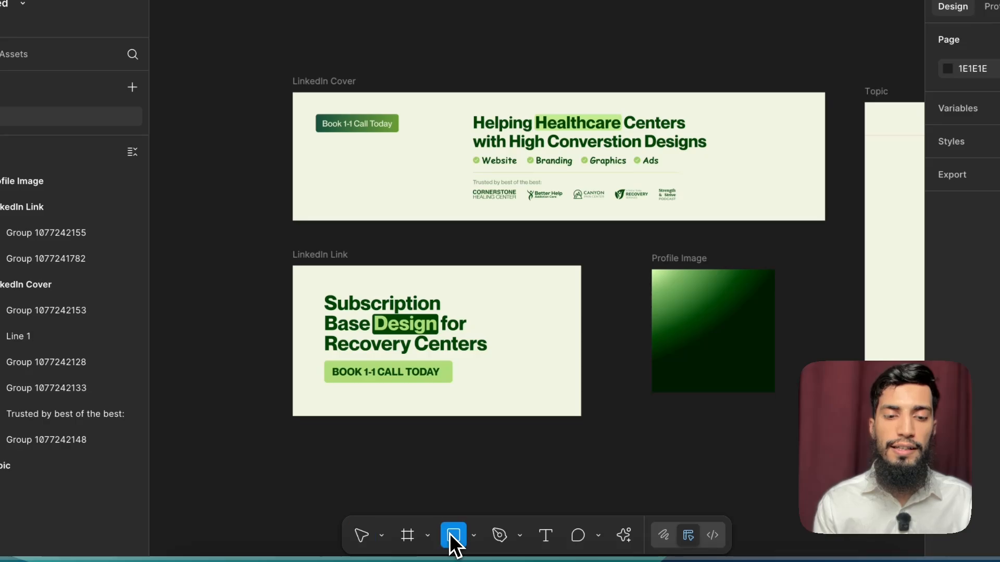
{"action": "mouse_move", "coordinate": [363, 72]}
{"action": "left_mouse_down"}
{"action": "mouse_move", "coordinate": [408, 116]}
{"action": "mouse_move", "coordinate": [458, 106]}
{"action": "mouse_move", "coordinate": [446, 107]}
{"action": "mouse_move", "coordinate": [505, 119]}
{"action": "left_mouse_up"}
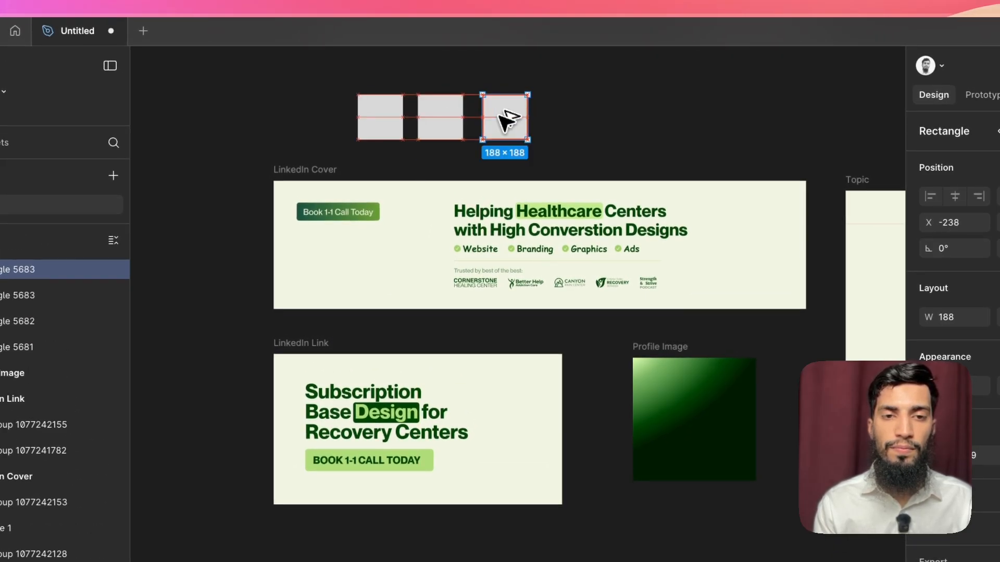
{"action": "scroll", "coordinate": [457, 127], "scroll_direction": "left", "scroll_amount": 5}
{"action": "scroll", "coordinate": [458, 127], "scroll_direction": "right", "scroll_amount": 2}
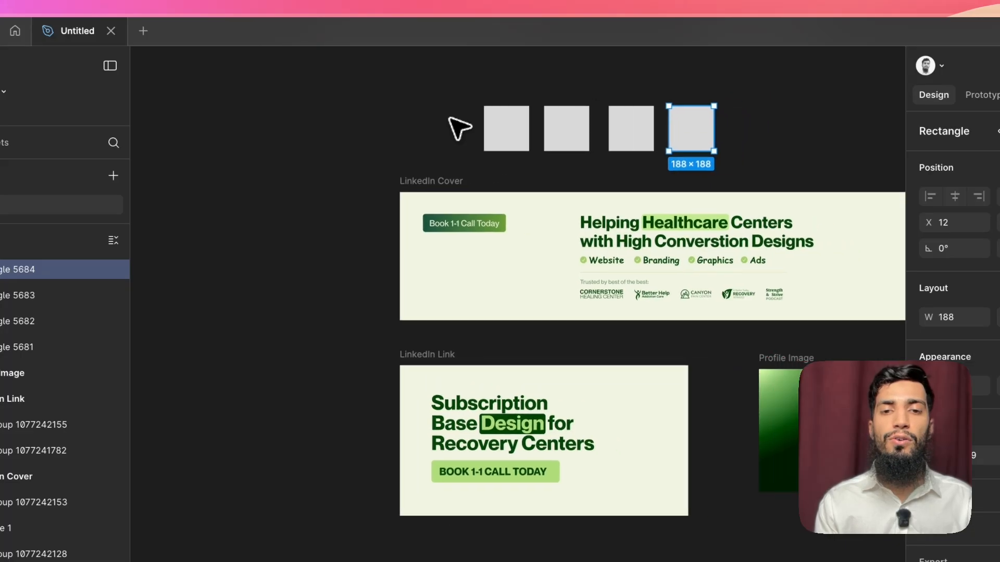
{"action": "scroll", "coordinate": [463, 128], "scroll_direction": "up", "scroll_amount": 3}
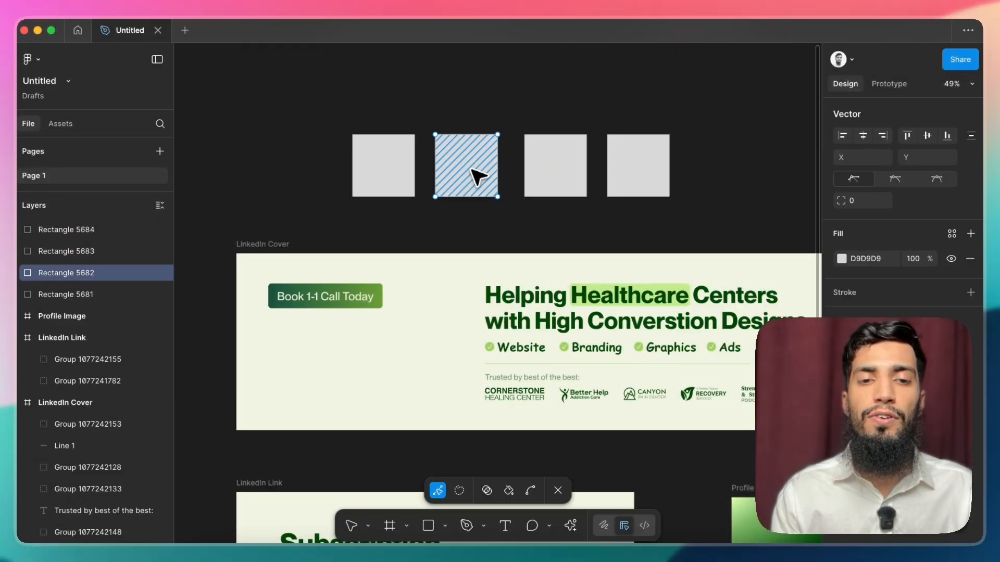
{"action": "left_click", "coordinate": [690, 141]}
{"action": "left_click", "coordinate": [554, 126]}
{"action": "scroll", "coordinate": [555, 125], "scroll_direction": "right", "scroll_amount": 4}
{"action": "scroll", "coordinate": [554, 126], "scroll_direction": "down", "scroll_amount": 1}
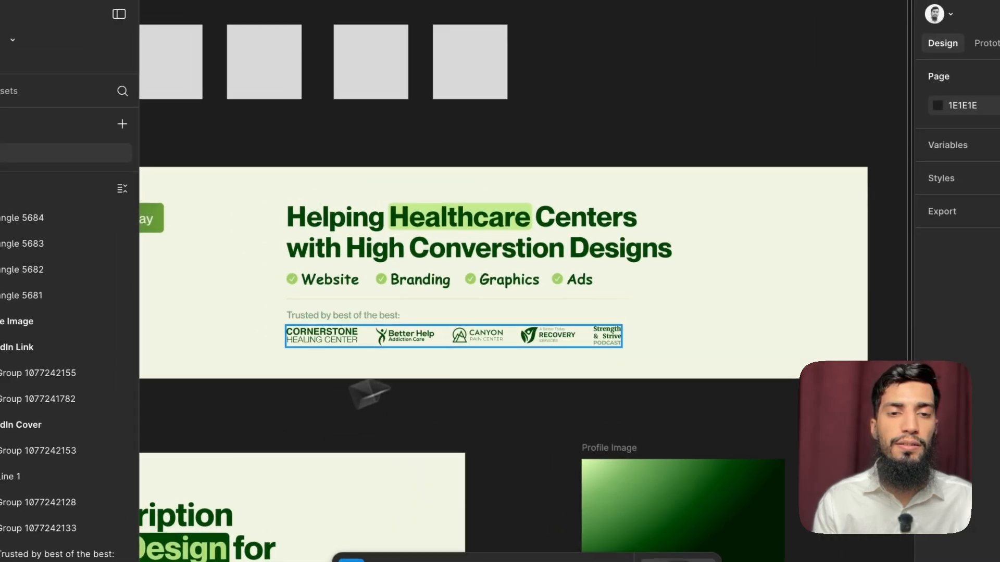
{"action": "scroll", "coordinate": [358, 258], "scroll_direction": "left", "scroll_amount": 5}
{"action": "scroll", "coordinate": [358, 257], "scroll_direction": "up", "scroll_amount": 1}
Step: Set the second square's fill to a vivid purple, rgba(144, 66, 253, 1)
{"action": "left_click", "coordinate": [529, 104]}
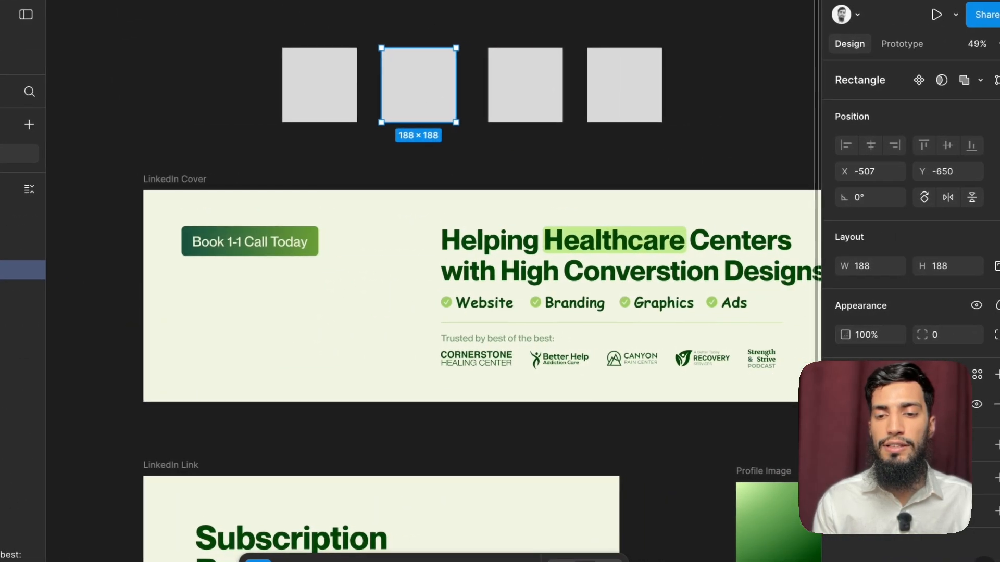
{"action": "left_click", "coordinate": [846, 404]}
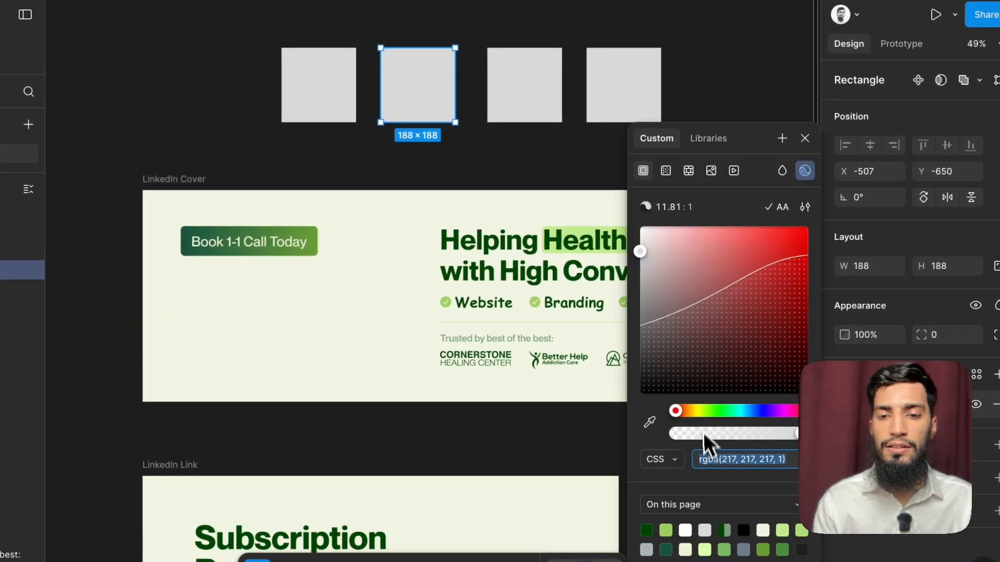
{"action": "left_click_drag", "start_coordinate": [739, 273], "coordinate": [784, 266]}
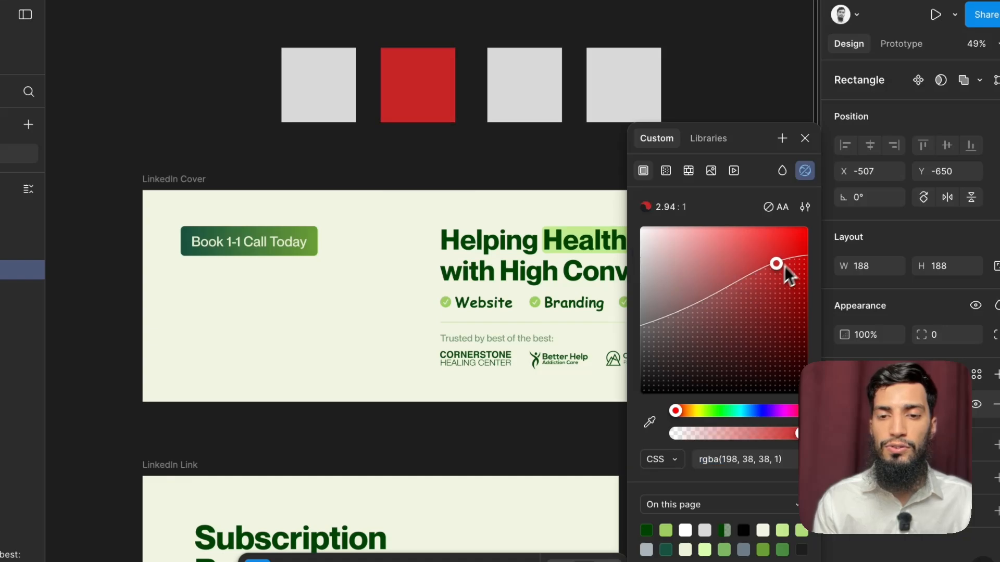
{"action": "left_click_drag", "start_coordinate": [726, 411], "coordinate": [770, 413]}
{"action": "left_click_drag", "start_coordinate": [789, 266], "coordinate": [765, 236]}
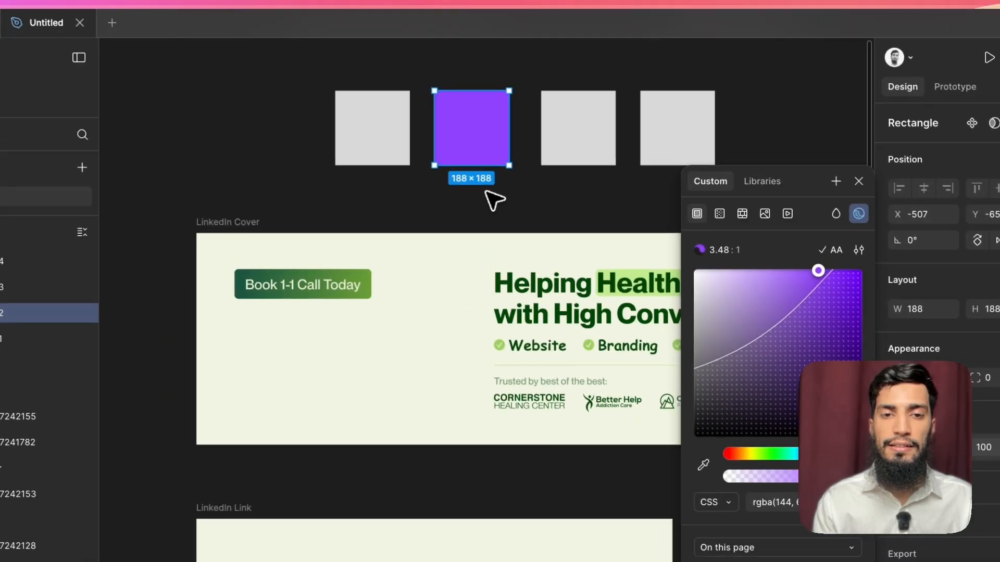
{"action": "left_click", "coordinate": [441, 158]}
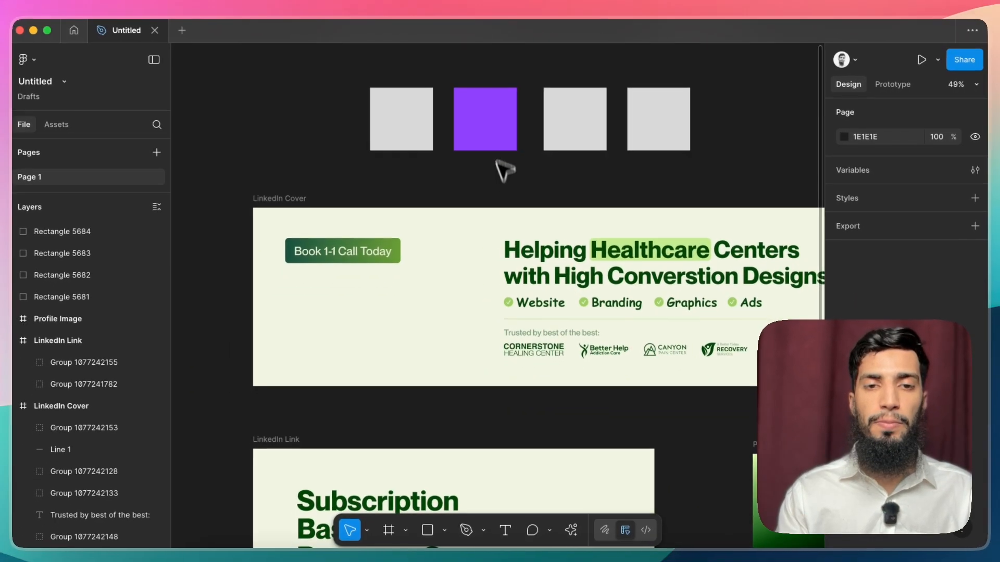
Step: Copy the second square's purple fill onto the three other squares in the row
{"action": "left_click", "coordinate": [500, 136]}
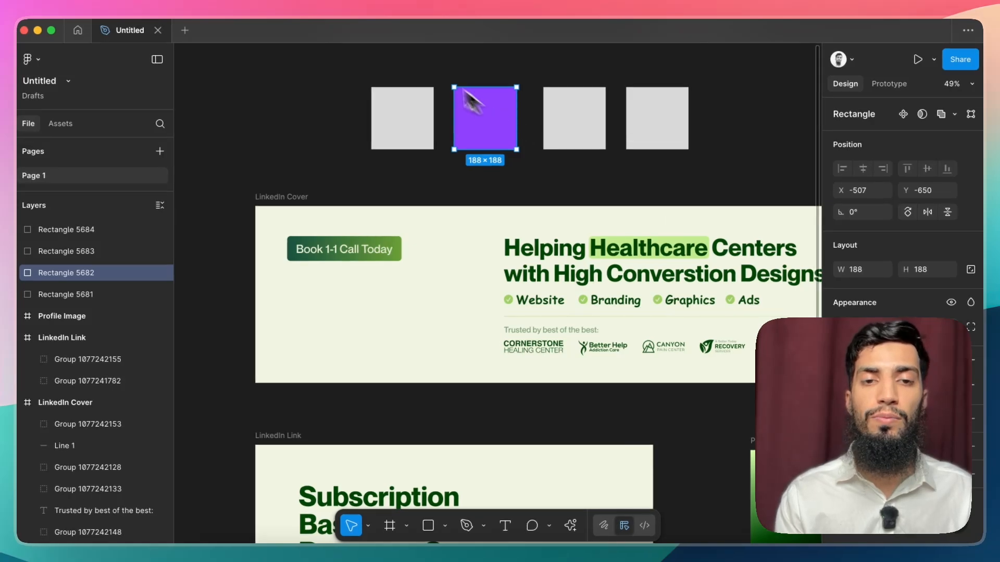
{"action": "left_click", "coordinate": [536, 173]}
{"action": "left_click", "coordinate": [493, 124]}
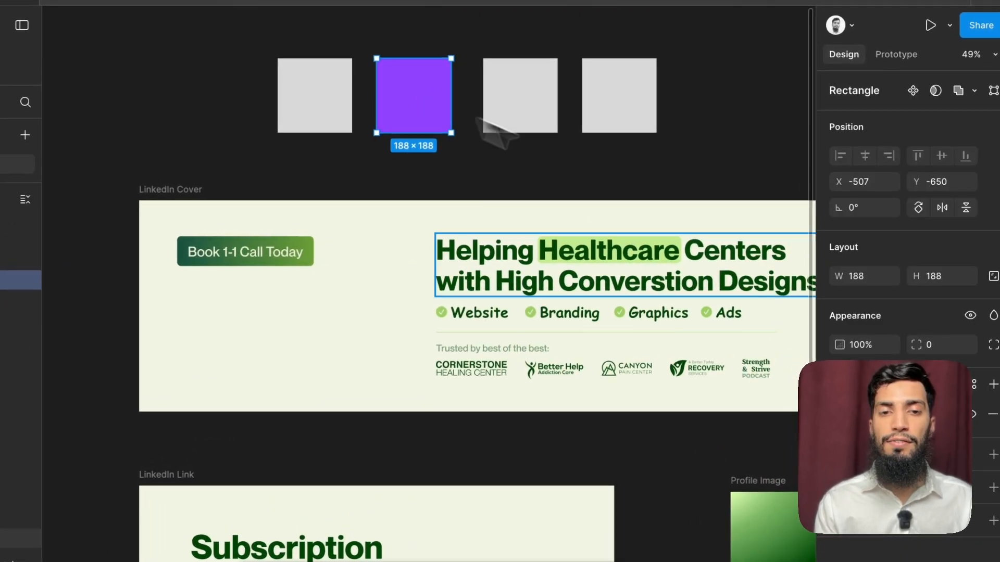
{"action": "left_click", "coordinate": [823, 414]}
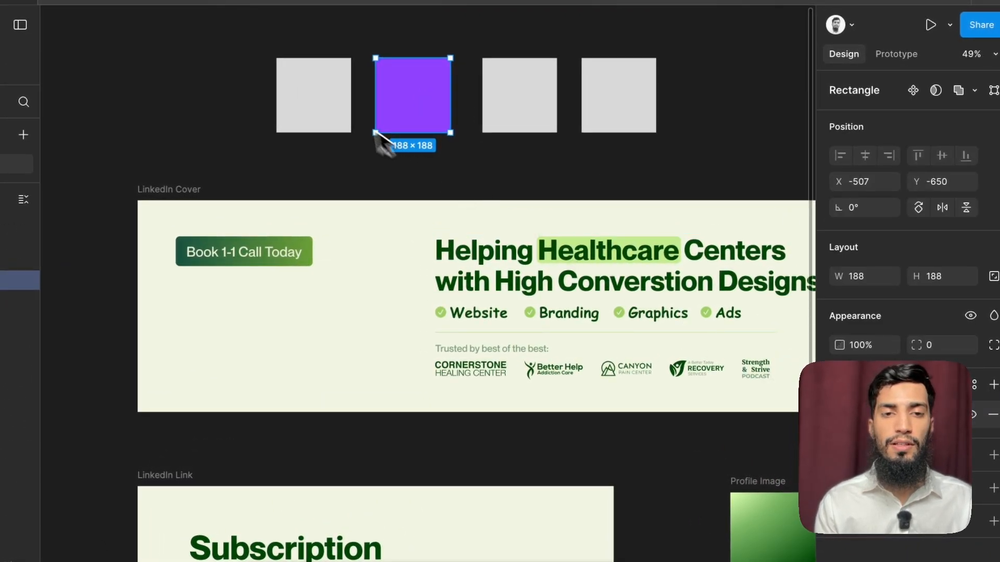
{"action": "left_click", "coordinate": [333, 107]}
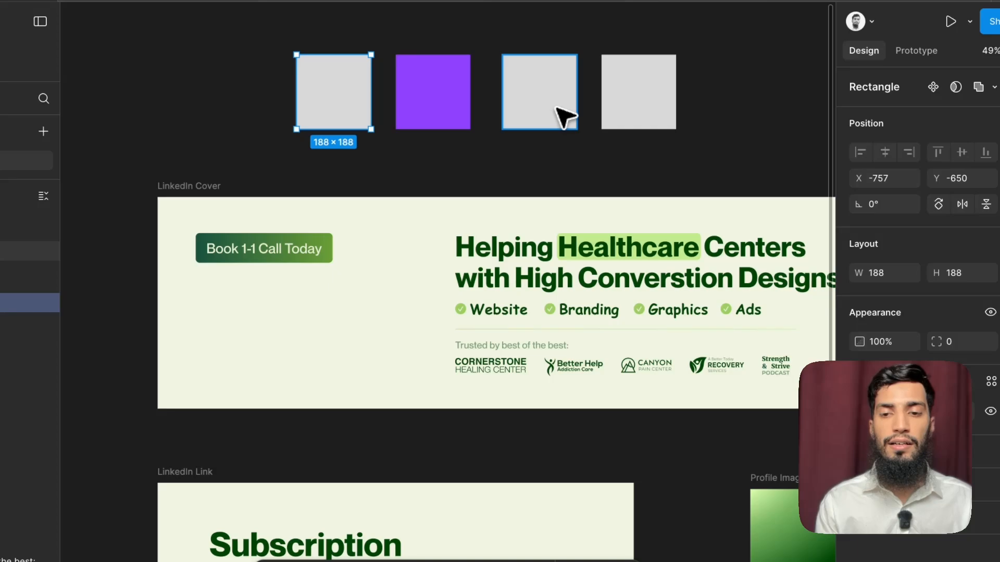
{"action": "key", "text": "super+v"}
{"action": "left_click", "coordinate": [537, 114]}
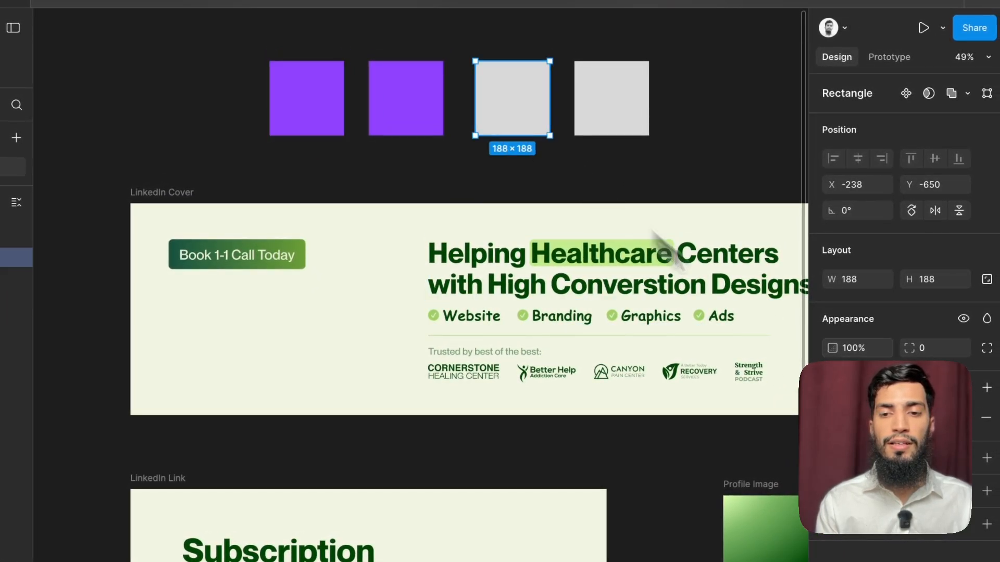
{"action": "key", "text": "super+v"}
{"action": "left_click", "coordinate": [628, 130]}
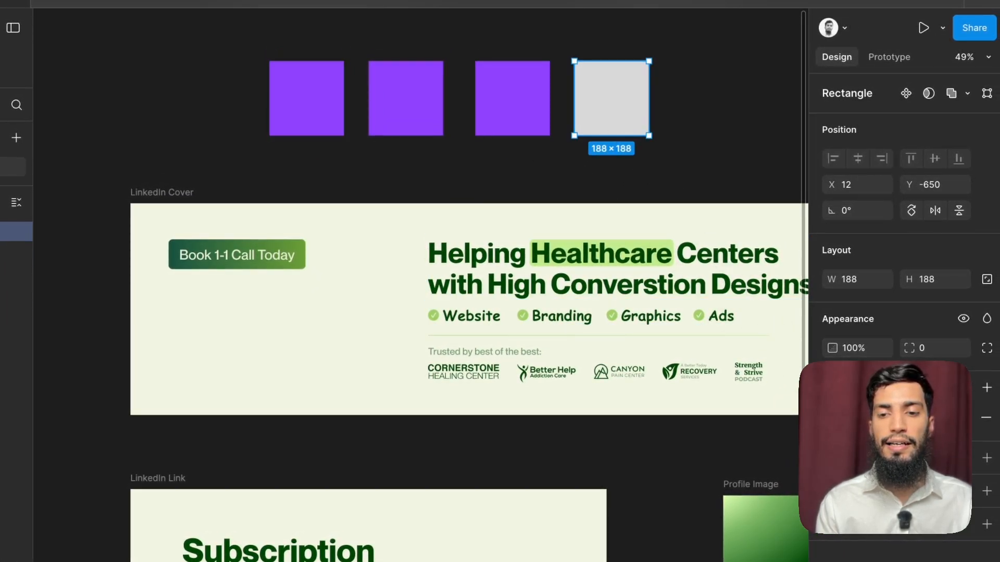
{"action": "key", "text": "super+v"}
{"action": "left_click", "coordinate": [698, 162]}
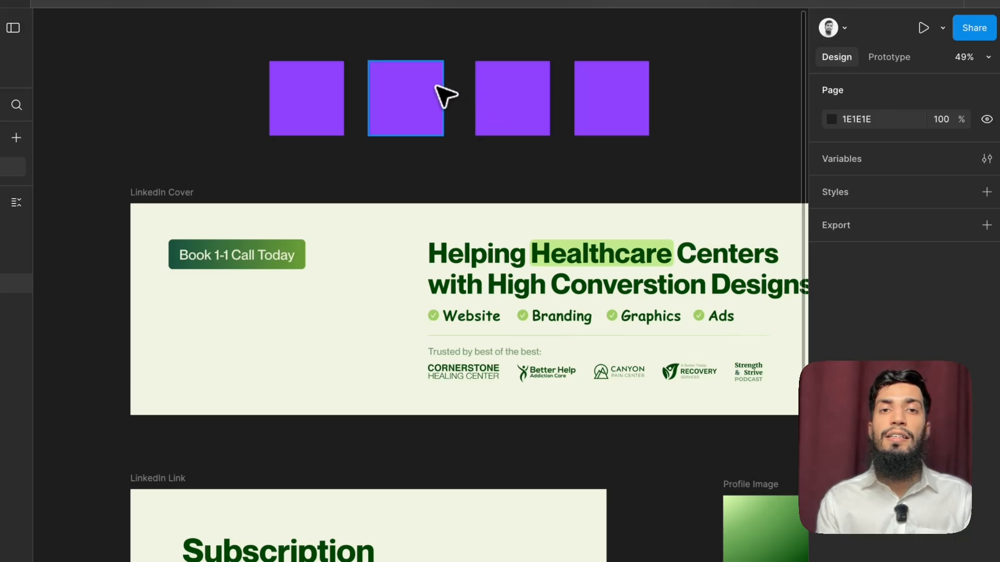
Step: Darken the first square's fill to a near-black purple, rgba(16, 2, 36, 1)
{"action": "left_click", "coordinate": [336, 91]}
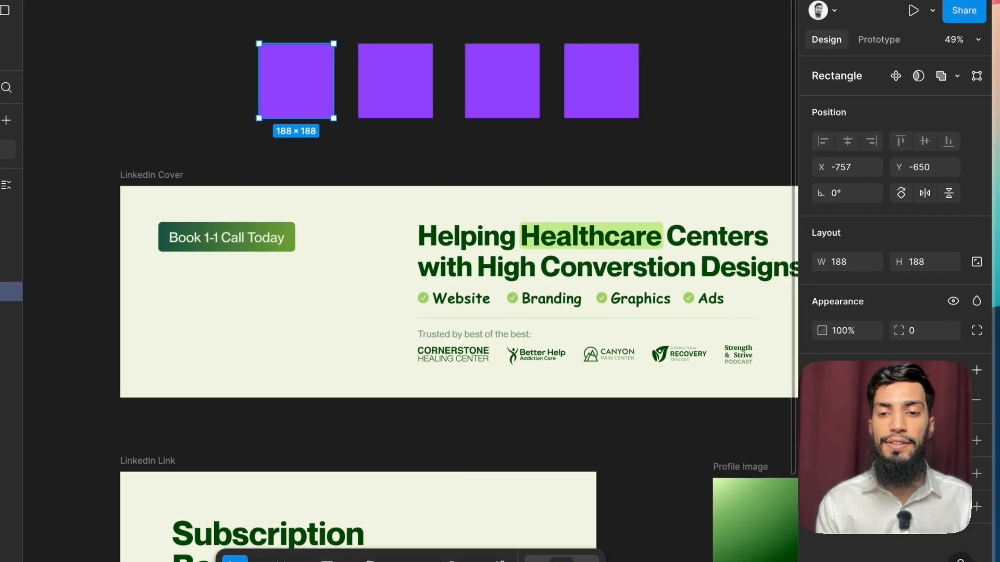
{"action": "left_click", "coordinate": [823, 400]}
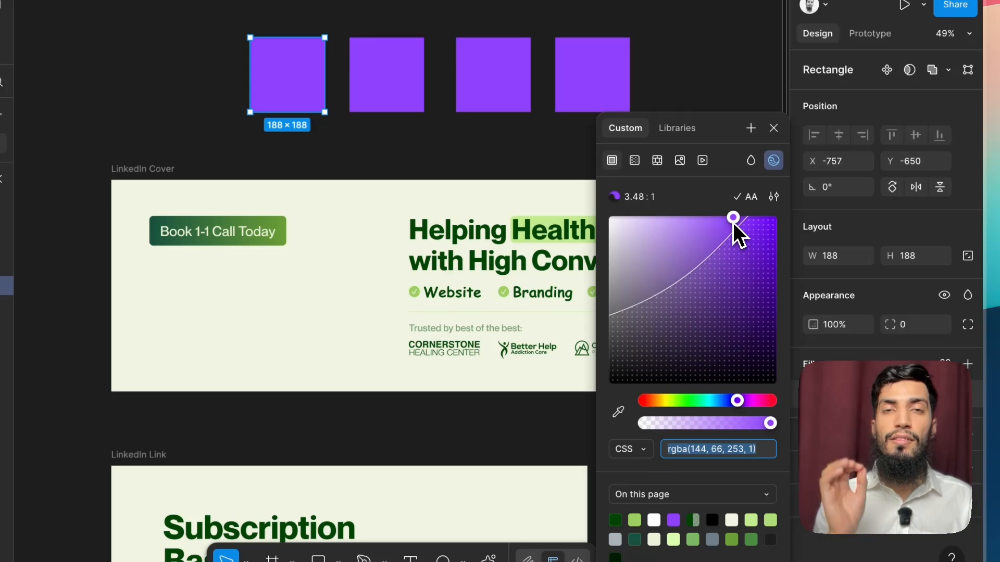
{"action": "left_click_drag", "start_coordinate": [733, 223], "coordinate": [803, 357]}
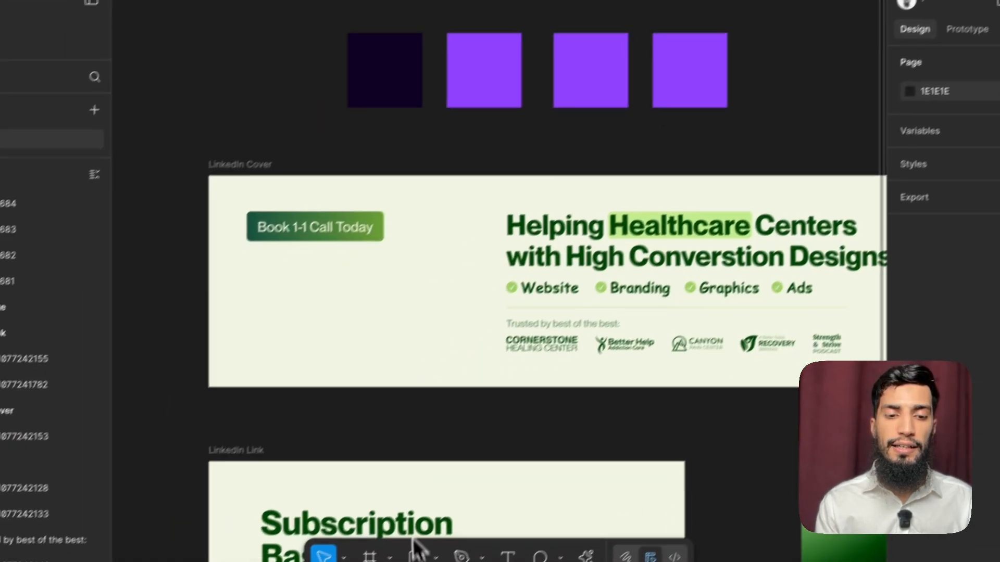
Step: Draw a grey backdrop rectangle of about 1121 × 347 around the four squares and send it behind them
{"action": "left_click", "coordinate": [367, 561]}
{"action": "left_click_drag", "start_coordinate": [266, 50], "coordinate": [747, 207]}
{"action": "key", "text": "super+["}
{"action": "key", "text": "super+["}
{"action": "key", "text": "super+["}
{"action": "key", "text": "super+["}
{"action": "key", "text": "super+["}
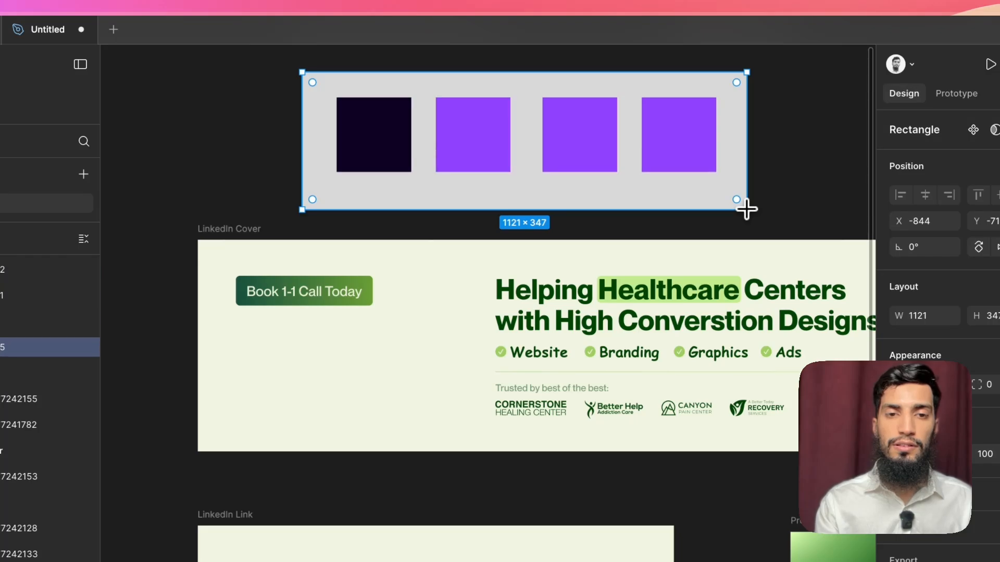
{"action": "left_click", "coordinate": [276, 125]}
Step: Examine the dark square's fill colour, the grey backdrop and the heading text in the LinkedIn Cover frame
{"action": "left_click", "coordinate": [370, 130]}
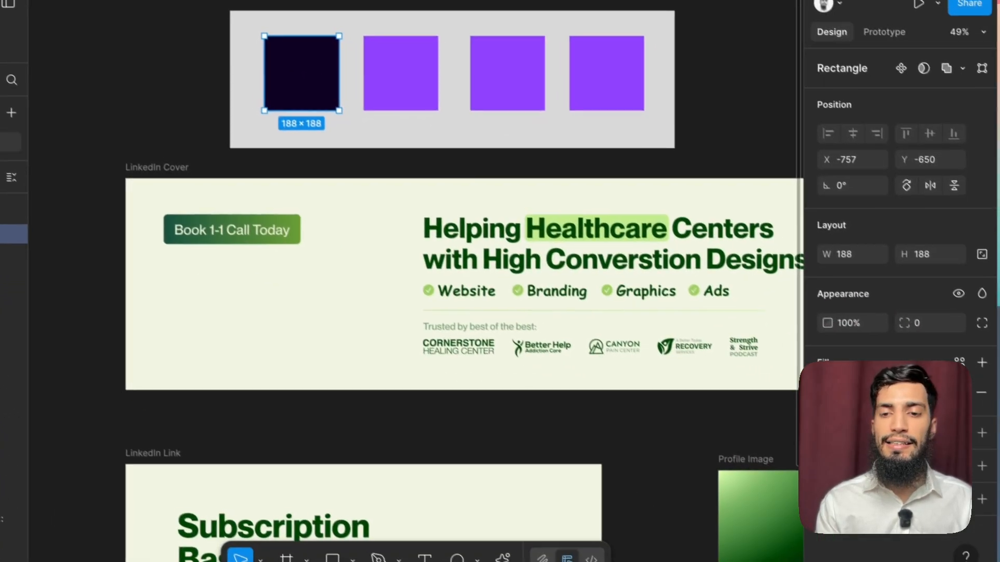
{"action": "left_click", "coordinate": [900, 453]}
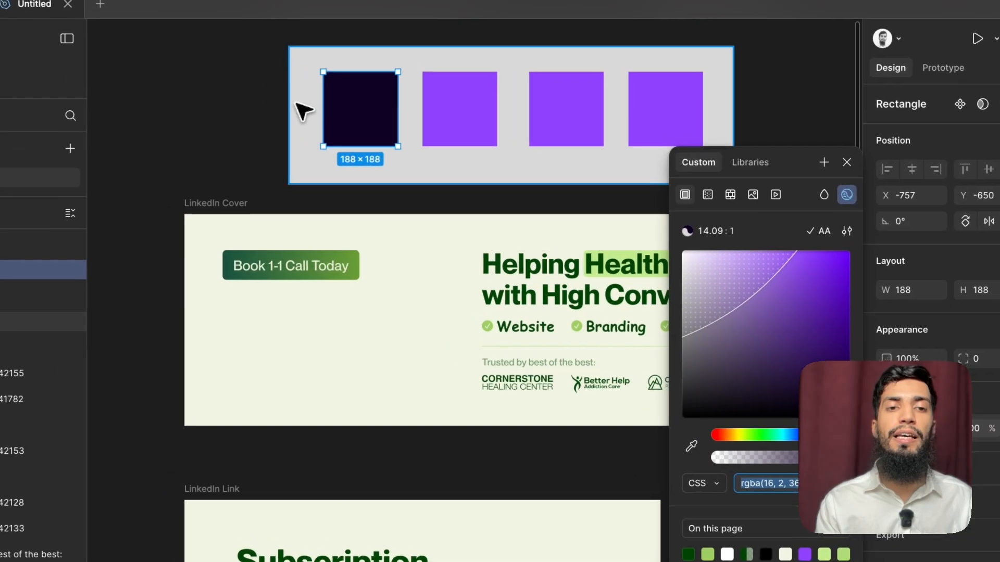
{"action": "left_click", "coordinate": [230, 63]}
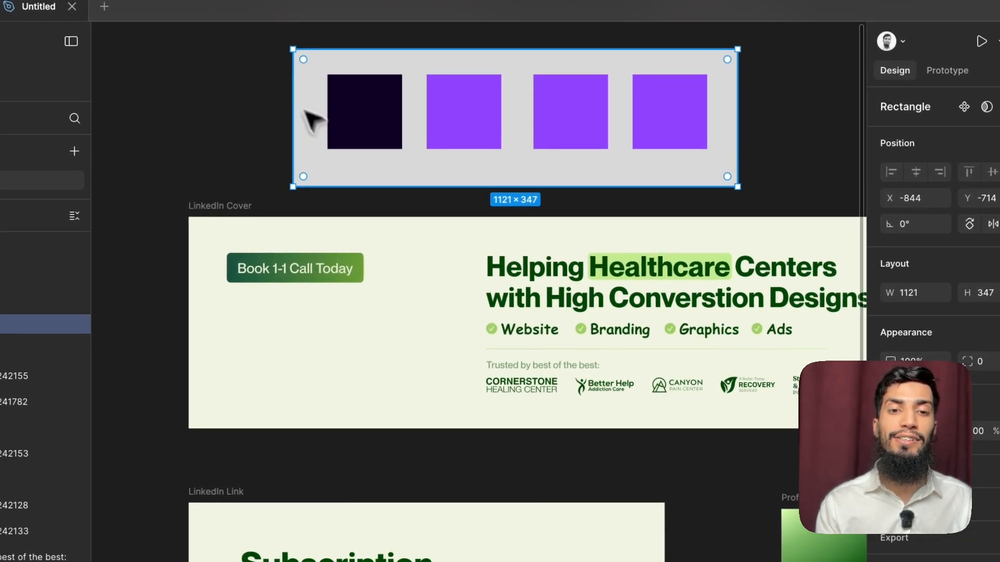
{"action": "scroll", "coordinate": [515, 365], "scroll_direction": "up", "scroll_amount": 10}
{"action": "left_click", "coordinate": [599, 206]}
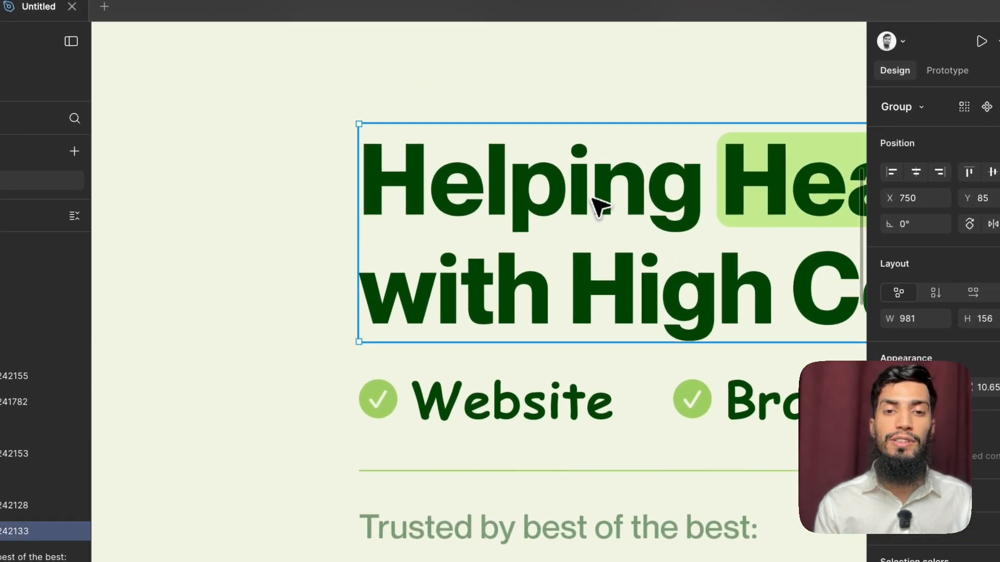
{"action": "scroll", "coordinate": [599, 205], "scroll_direction": "down", "scroll_amount": 10}
{"action": "left_click", "coordinate": [458, 105]}
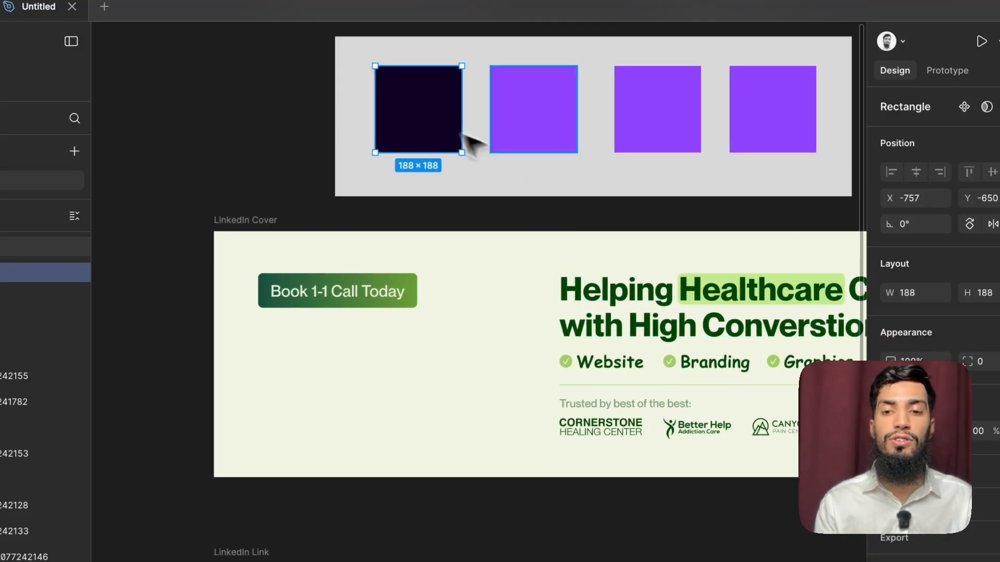
{"action": "left_click", "coordinate": [891, 431]}
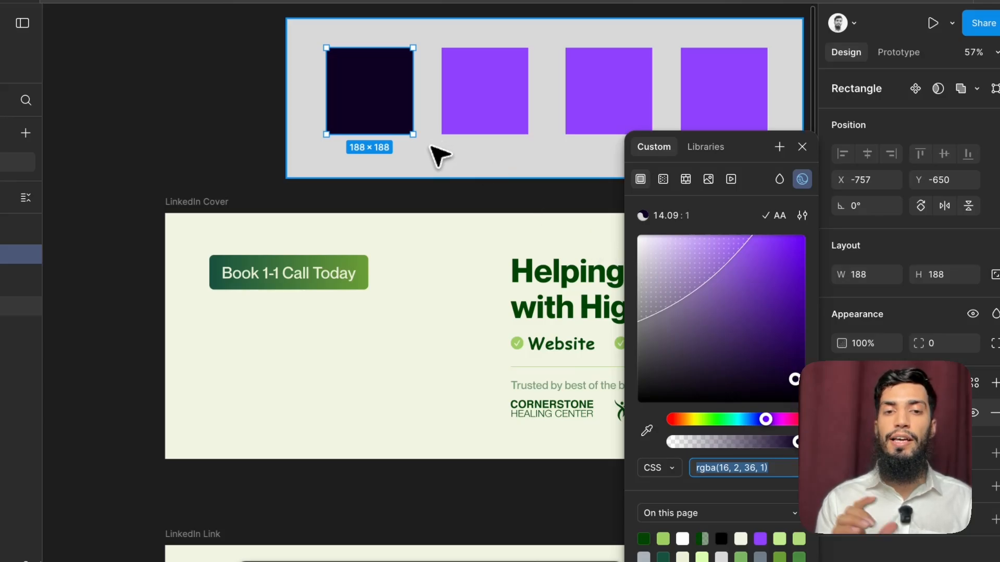
Step: Lighten the third square's fill to a very pale lavender
{"action": "left_click", "coordinate": [488, 120]}
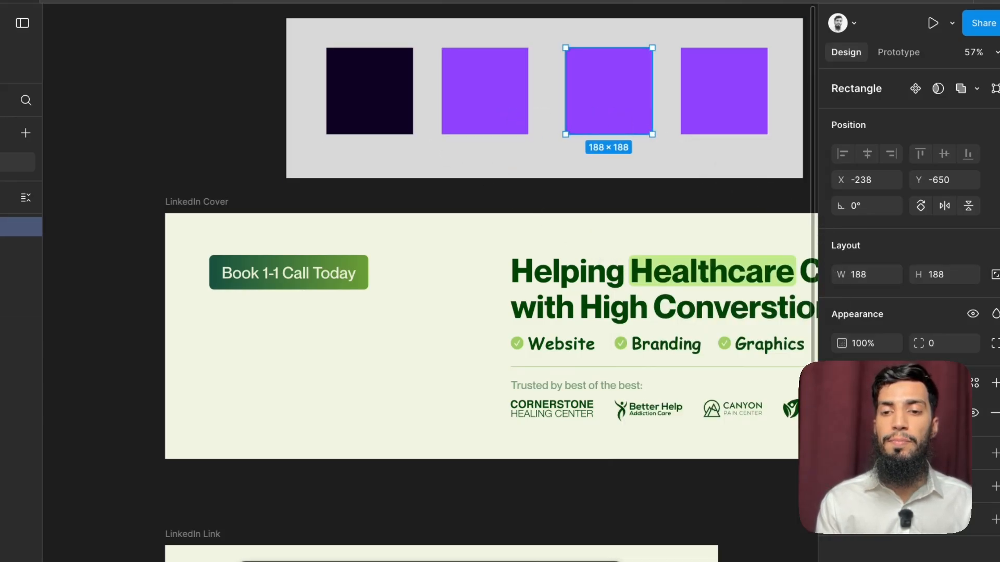
{"action": "left_click", "coordinate": [841, 413]}
{"action": "left_click_drag", "start_coordinate": [760, 239], "coordinate": [678, 244]}
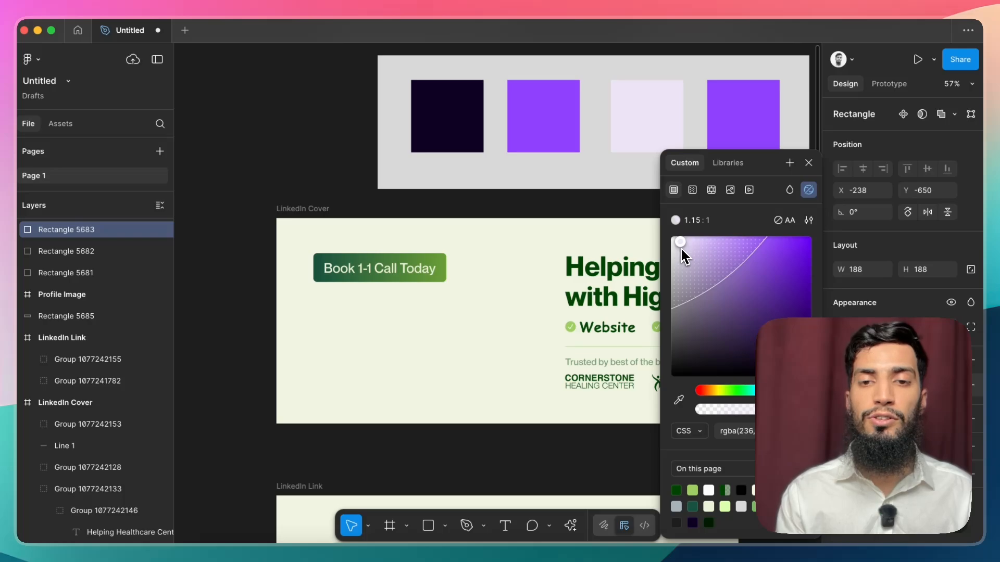
{"action": "left_click_drag", "start_coordinate": [680, 246], "coordinate": [680, 247]}
{"action": "left_click", "coordinate": [611, 203]}
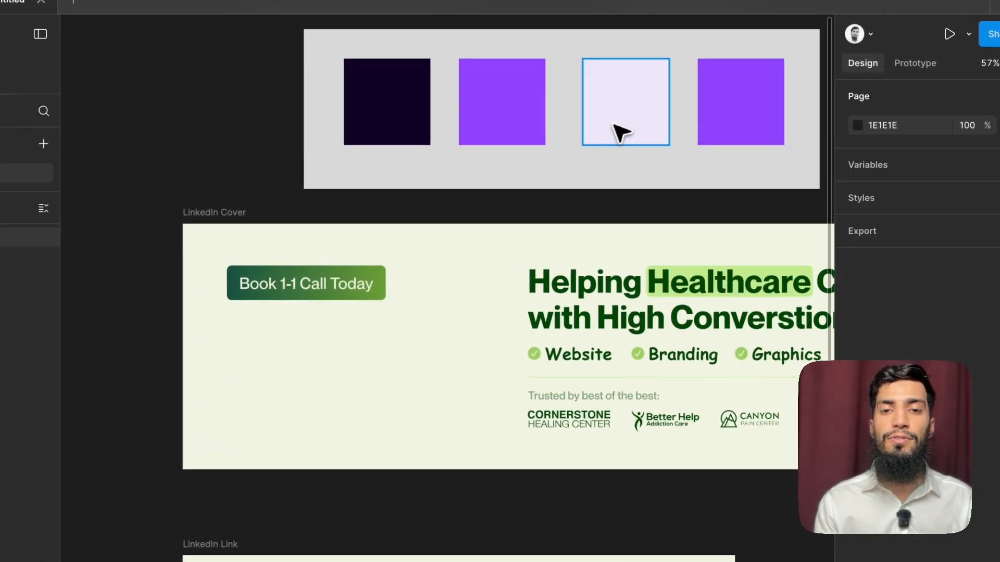
Step: Delete the fourth square, the last purple one in the row
{"action": "left_click", "coordinate": [635, 142]}
{"action": "left_click", "coordinate": [458, 314]}
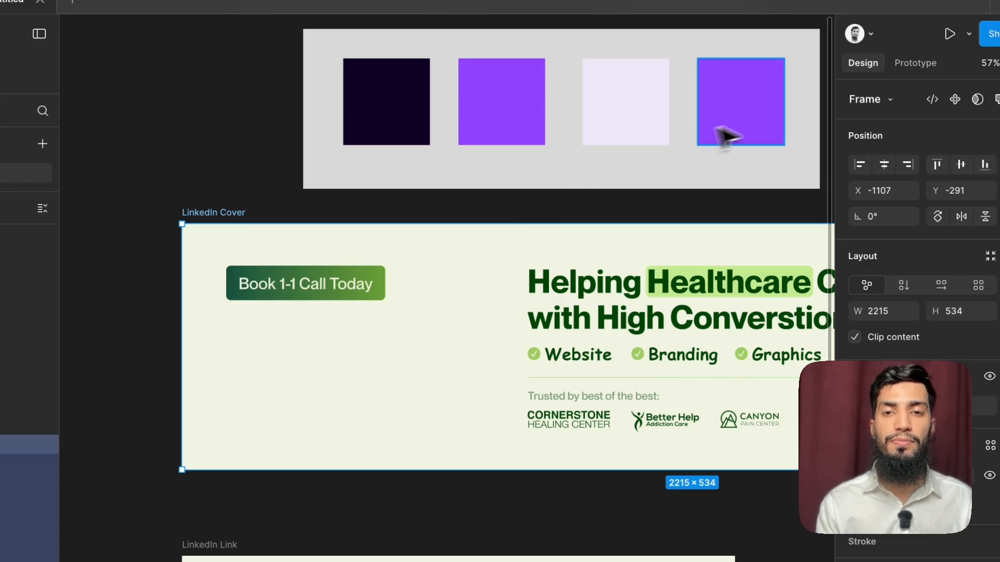
{"action": "left_click", "coordinate": [779, 128]}
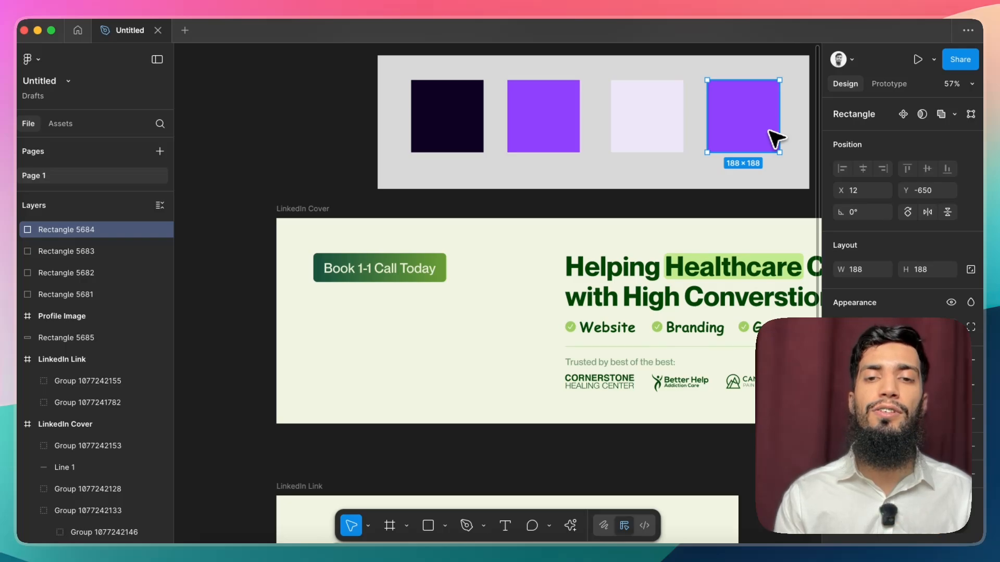
{"action": "key", "text": "Delete"}
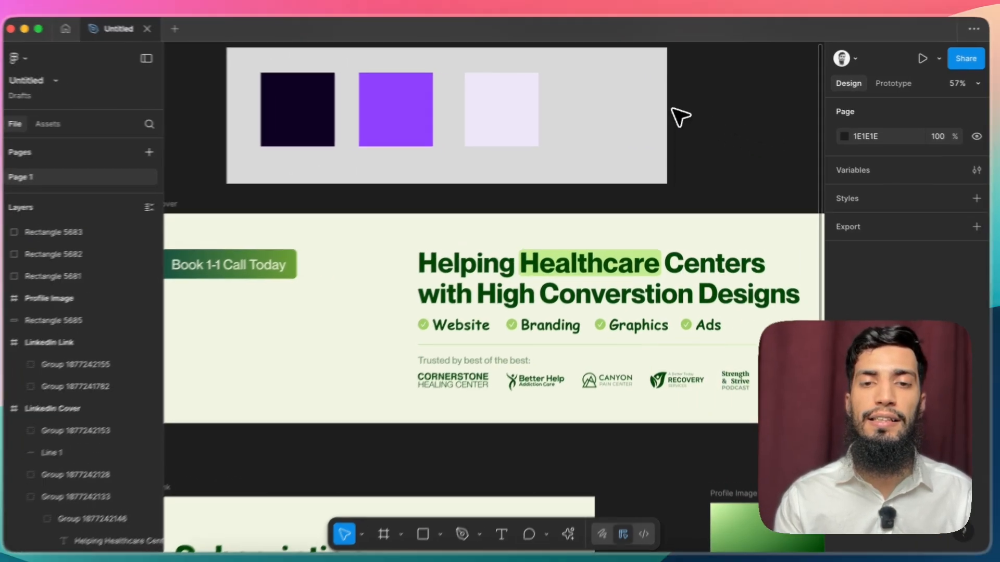
Step: Narrow the grey backdrop rectangle from its right edge so that it fits the three remaining squares
{"action": "left_click", "coordinate": [806, 112]}
{"action": "left_click_drag", "start_coordinate": [808, 112], "coordinate": [706, 113]}
{"action": "left_click", "coordinate": [598, 124]}
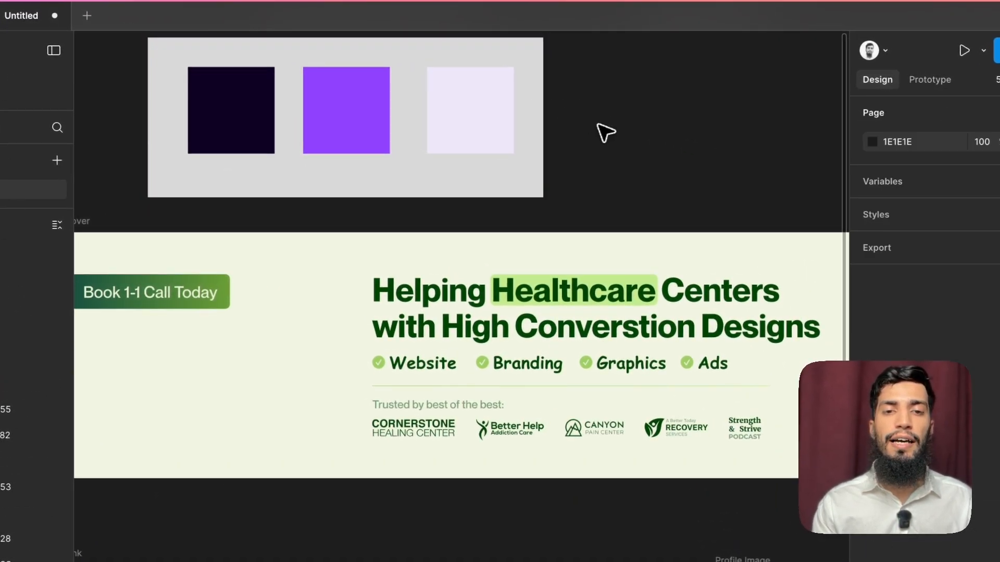
{"action": "scroll", "coordinate": [598, 124], "scroll_direction": "left", "scroll_amount": 5}
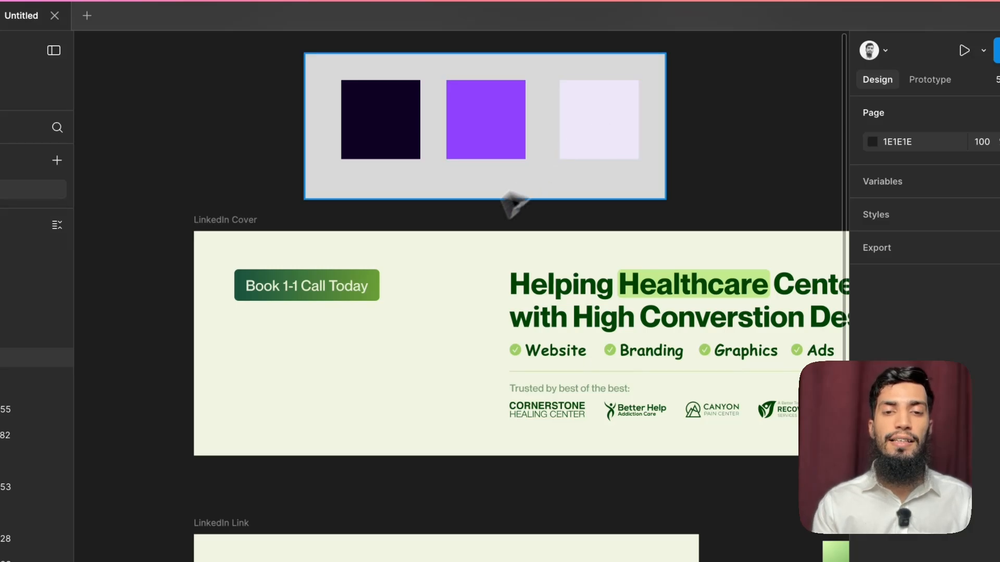
{"action": "scroll", "coordinate": [468, 260], "scroll_direction": "down", "scroll_amount": 2}
{"action": "left_click", "coordinate": [419, 288]}
{"action": "scroll", "coordinate": [422, 290], "scroll_direction": "down", "scroll_amount": 3}
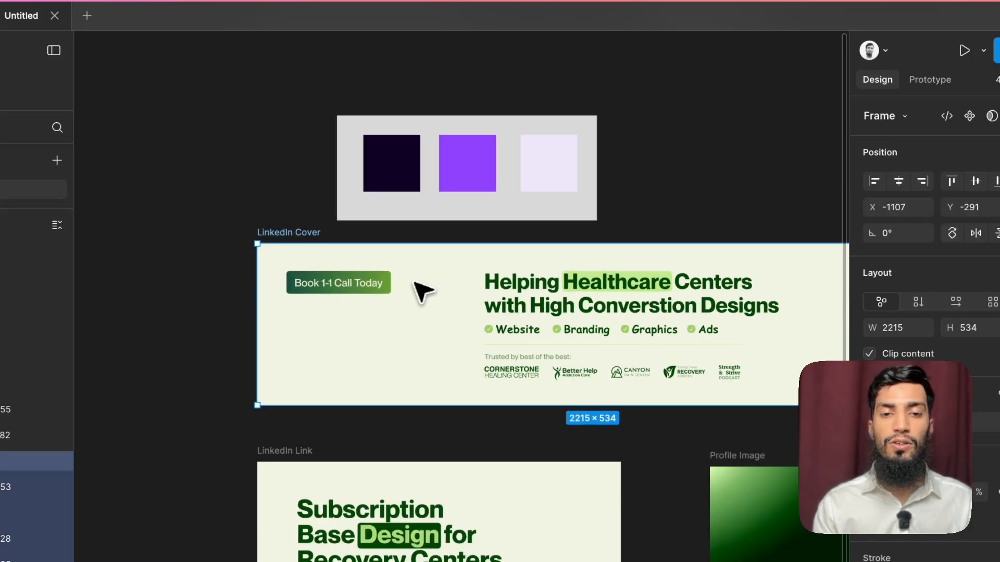
{"action": "scroll", "coordinate": [420, 290], "scroll_direction": "down", "scroll_amount": 2}
{"action": "left_click", "coordinate": [339, 252], "text": "shift"}
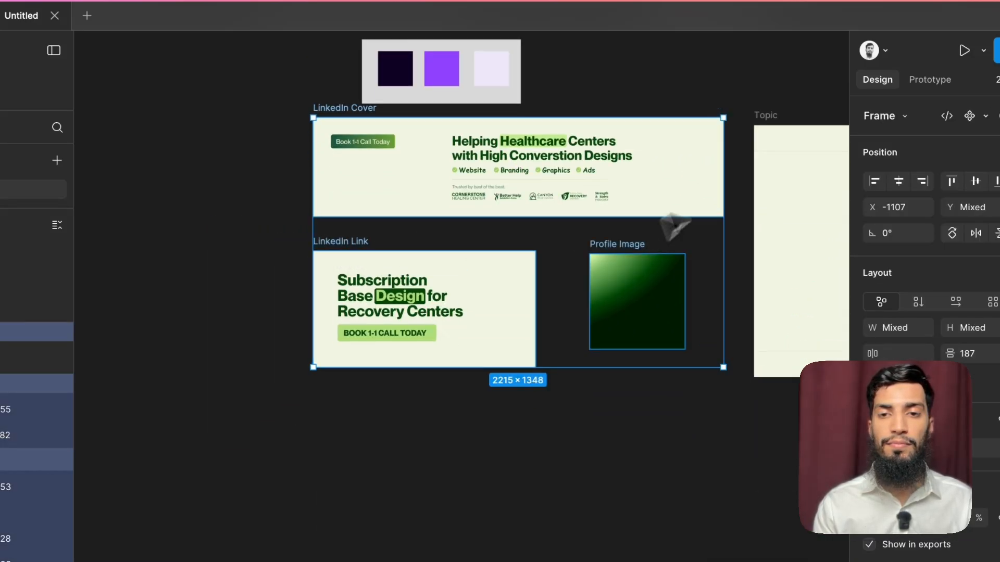
{"action": "key", "text": "Escape"}
Step: Replace the Profile Image frame's green gradient with a solid cream fill sampled from the LinkedIn Link background
{"action": "left_click", "coordinate": [609, 255]}
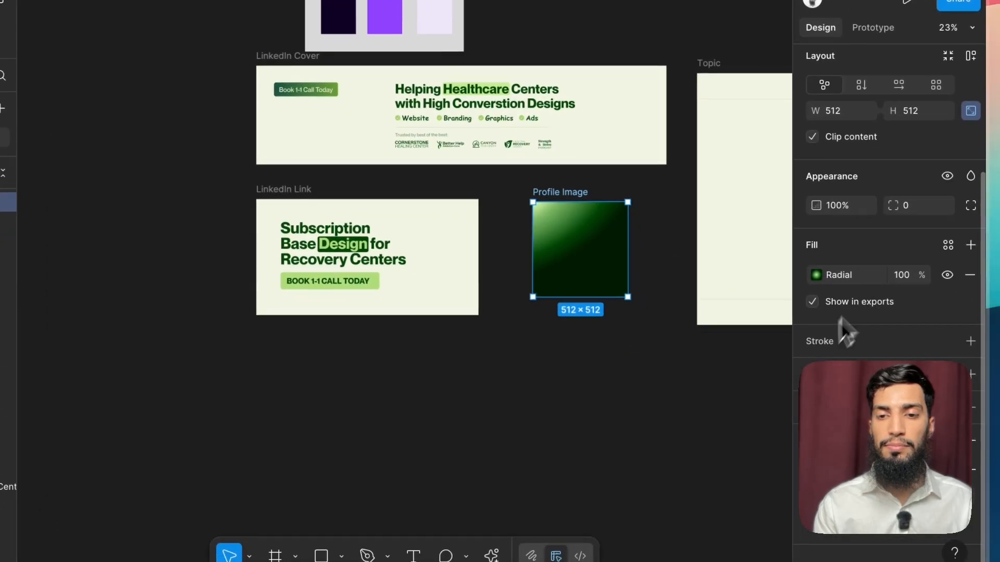
{"action": "left_click", "coordinate": [971, 246]}
{"action": "left_click", "coordinate": [970, 302]}
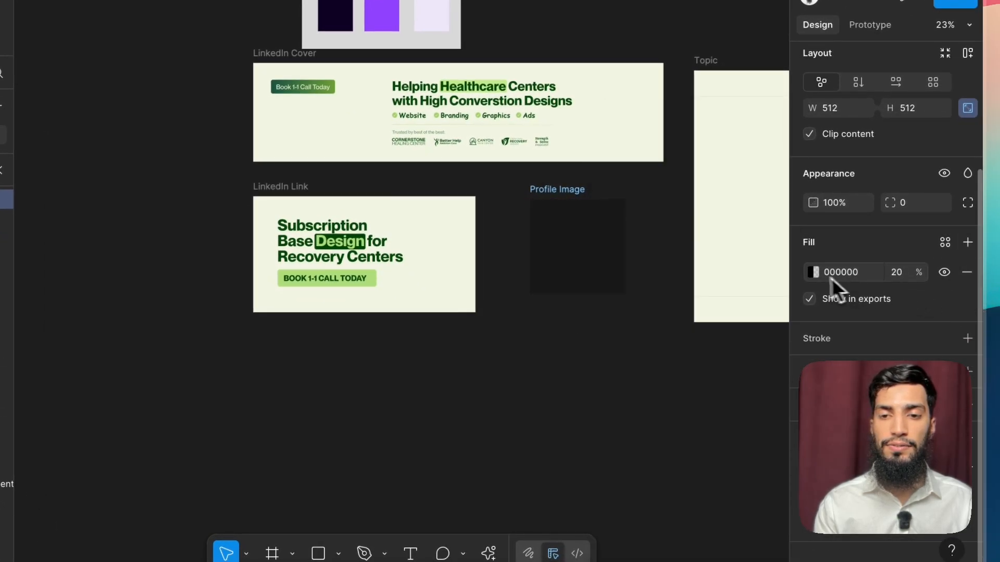
{"action": "left_click", "coordinate": [815, 275]}
{"action": "left_click", "coordinate": [619, 405]}
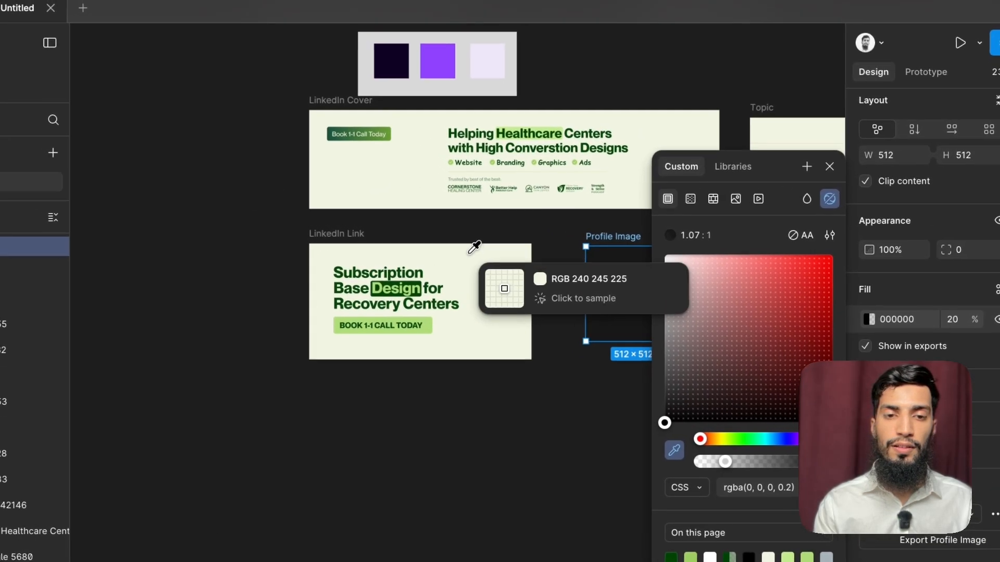
{"action": "left_click", "coordinate": [443, 240]}
{"action": "left_click", "coordinate": [510, 233]}
Step: Recolour the solid dark green 004404 across the Cover, Link, Profile Image and Topic frames to the palette's dark purple, 100224
{"action": "left_click", "coordinate": [379, 127]}
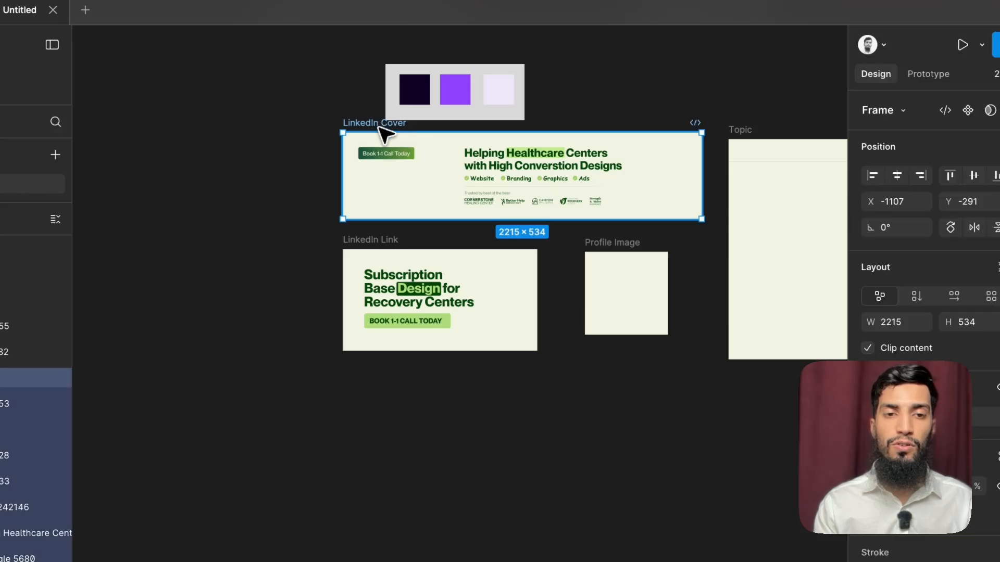
{"action": "left_click", "coordinate": [371, 245], "text": "shift"}
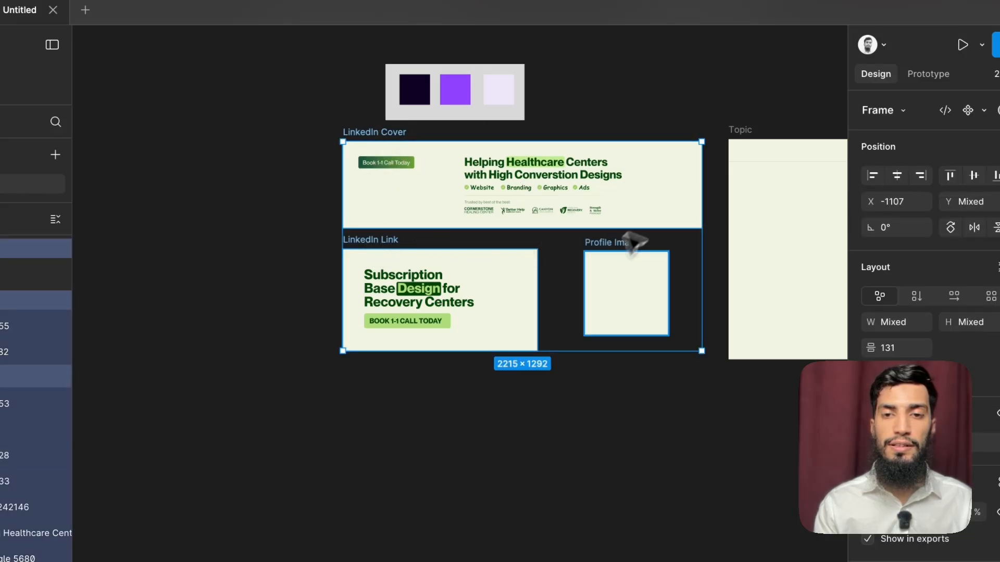
{"action": "left_click", "coordinate": [744, 138], "text": "shift"}
{"action": "scroll", "coordinate": [942, 292], "scroll_direction": "down", "scroll_amount": 5}
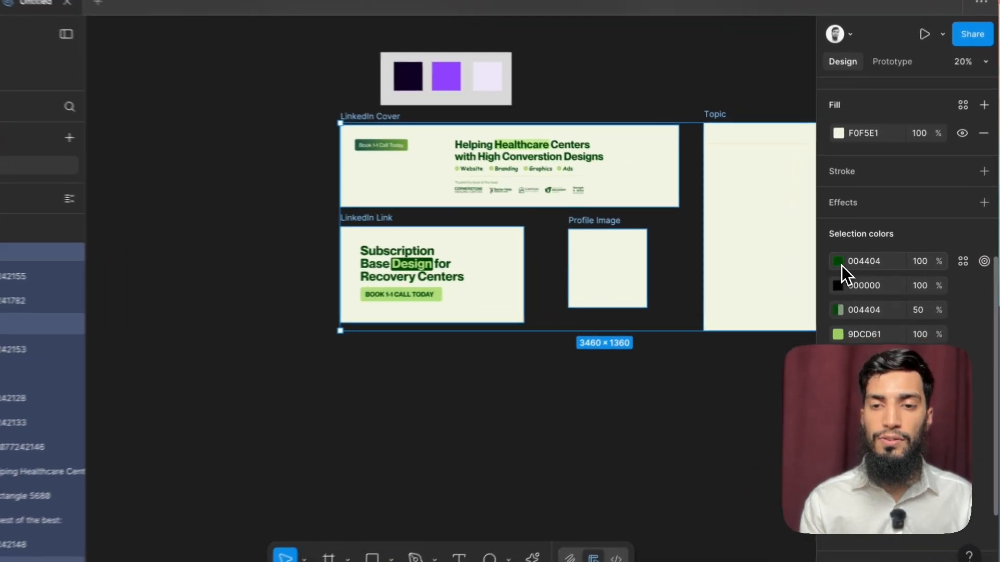
{"action": "left_click", "coordinate": [840, 260]}
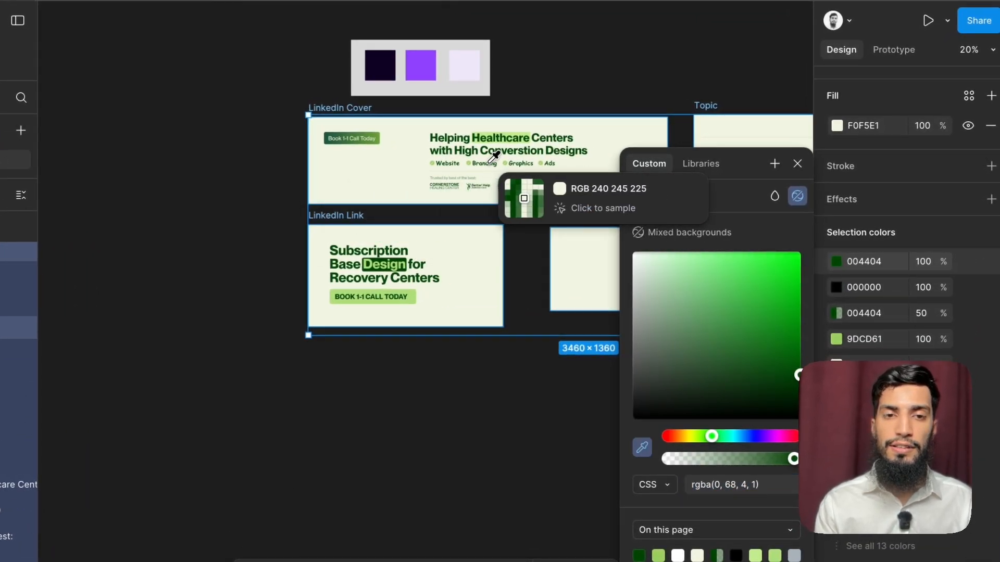
{"action": "left_click", "coordinate": [381, 64]}
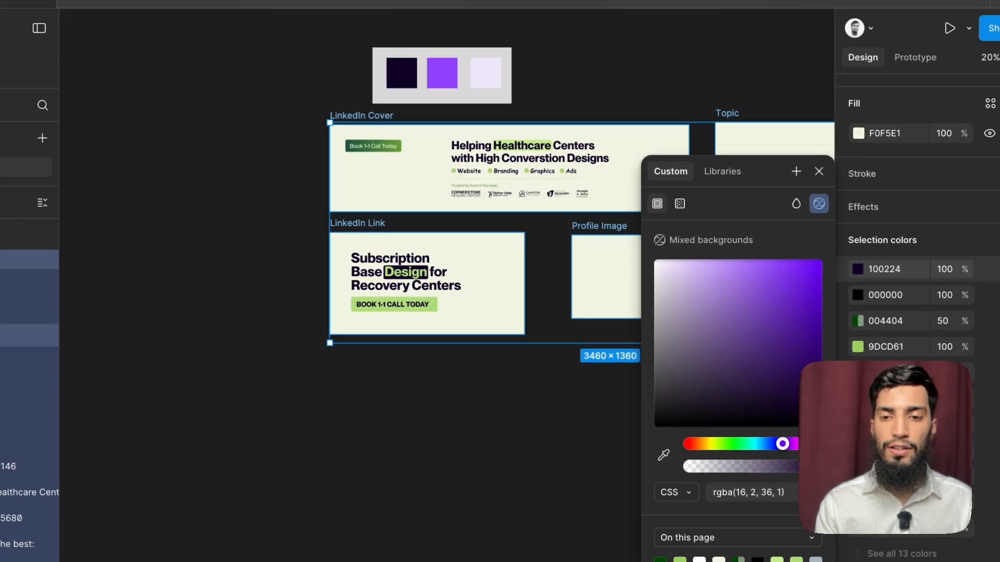
Step: Copy the hex 100224 over the 50% opacity dark green 004404 in the selected frames
{"action": "left_click", "coordinate": [885, 271]}
{"action": "key", "text": "ctrl+c"}
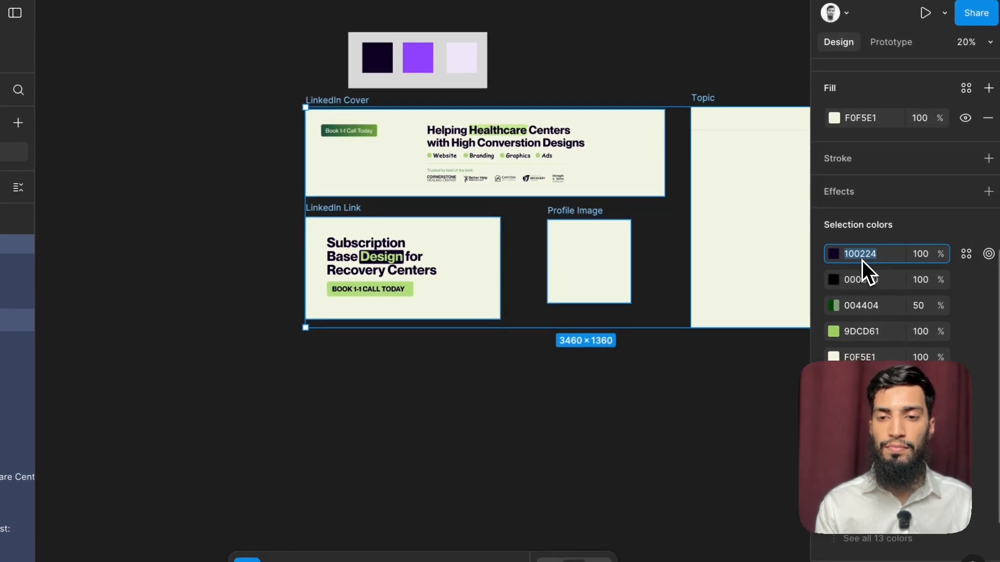
{"action": "left_click", "coordinate": [864, 306]}
{"action": "key", "text": "ctrl+v"}
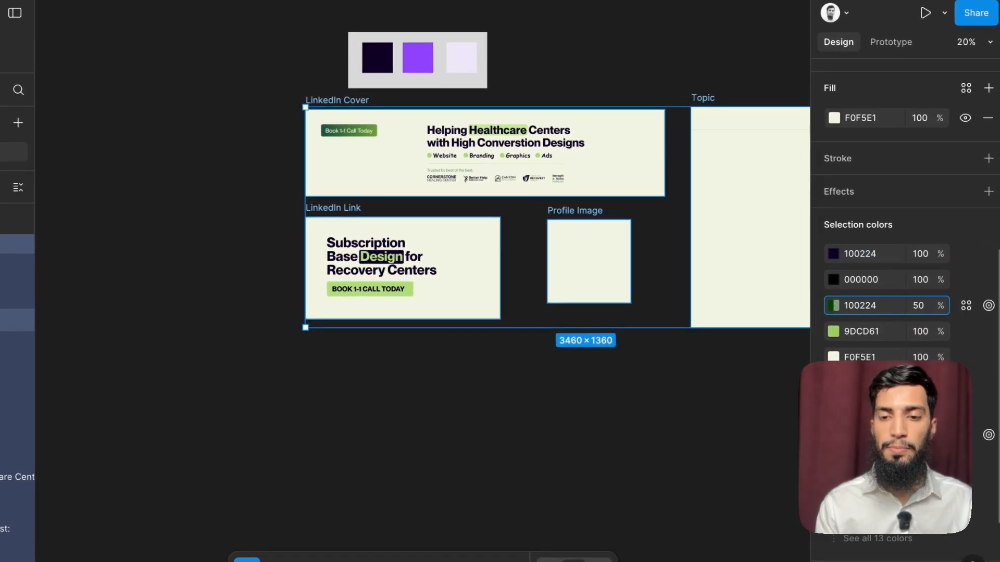
{"action": "left_click", "coordinate": [588, 365]}
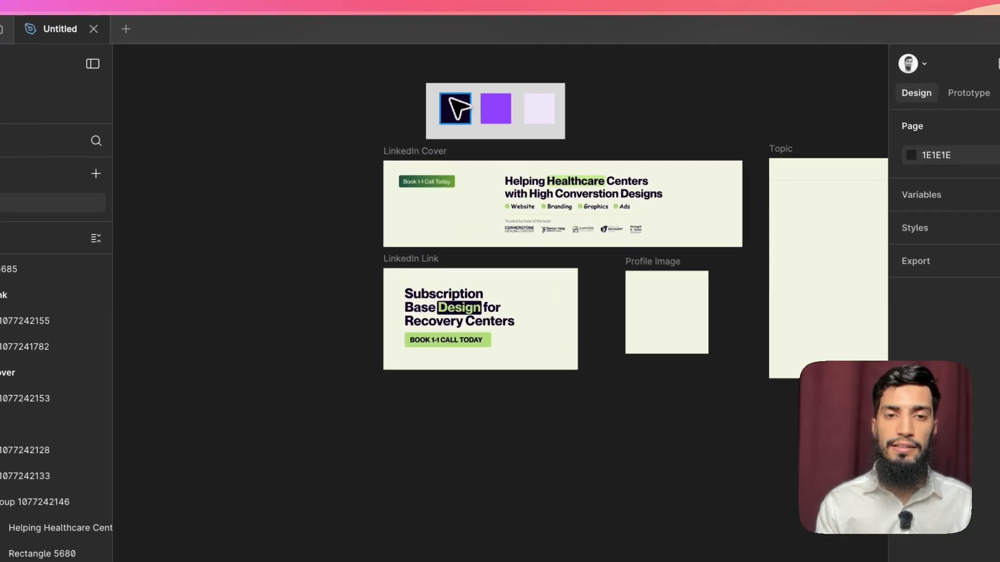
Step: Delete the highlight rectangle behind "Design" in the LinkedIn Link heading and recolour that word to match the dark heading text
{"action": "left_click", "coordinate": [376, 60]}
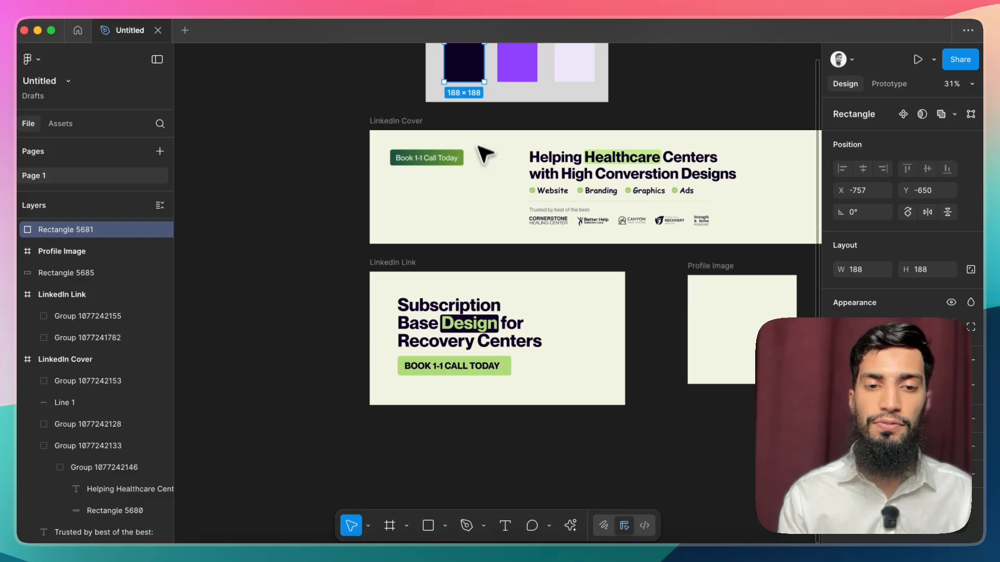
{"action": "scroll", "coordinate": [484, 155], "scroll_direction": "down", "scroll_amount": 3}
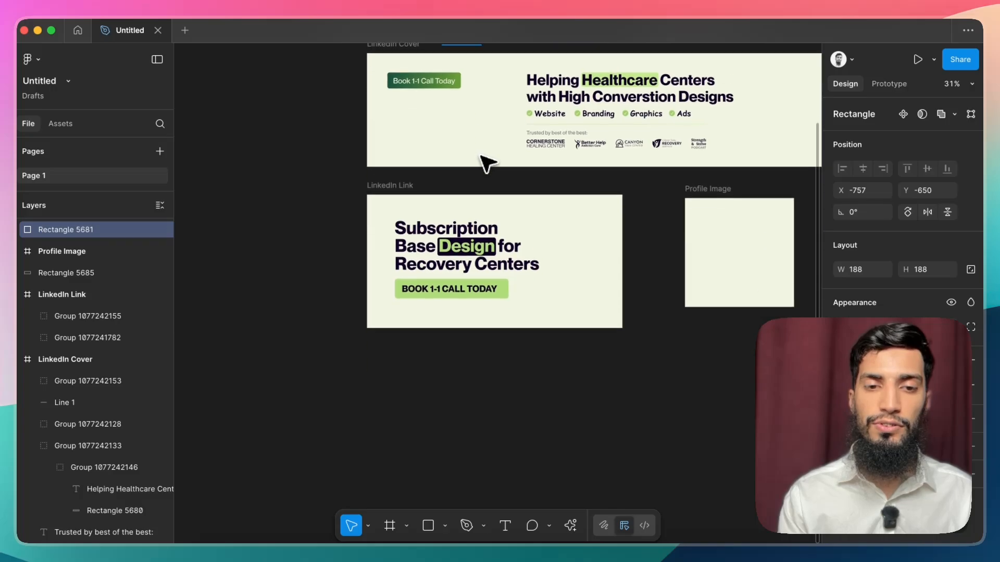
{"action": "scroll", "coordinate": [482, 163], "scroll_direction": "up", "scroll_amount": 1}
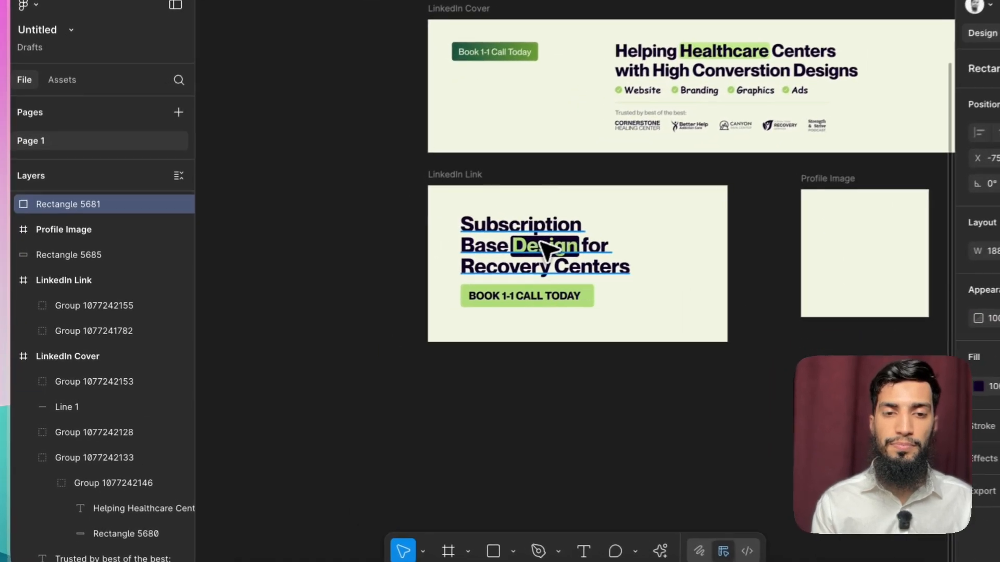
{"action": "left_click", "coordinate": [546, 250]}
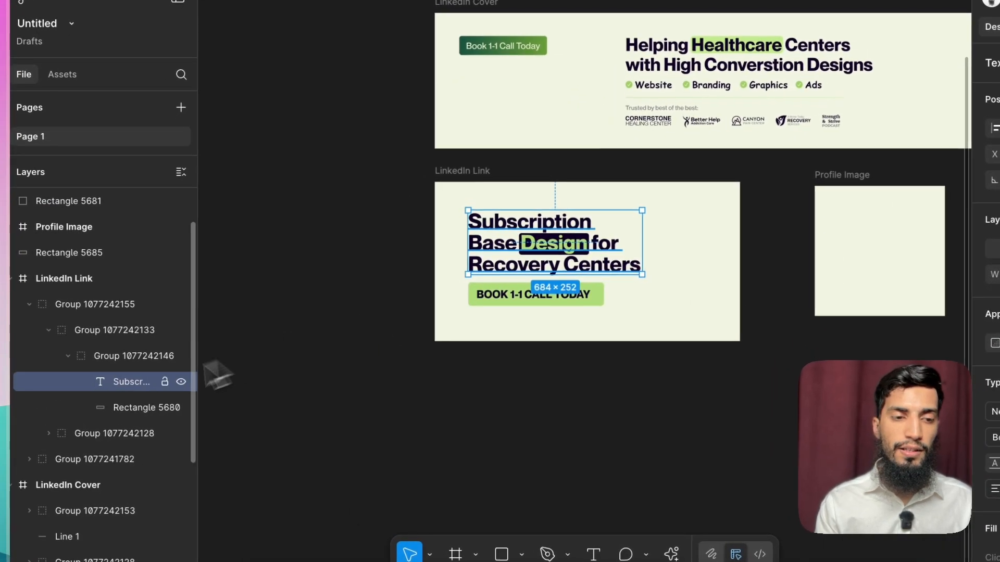
{"action": "left_click", "coordinate": [95, 405]}
{"action": "key", "text": "Delete"}
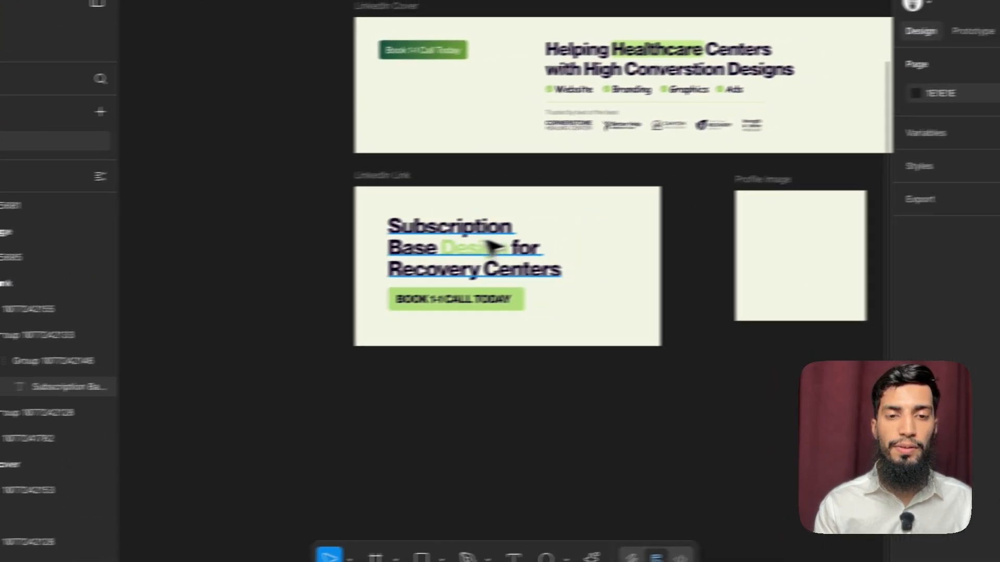
{"action": "left_click", "coordinate": [520, 251]}
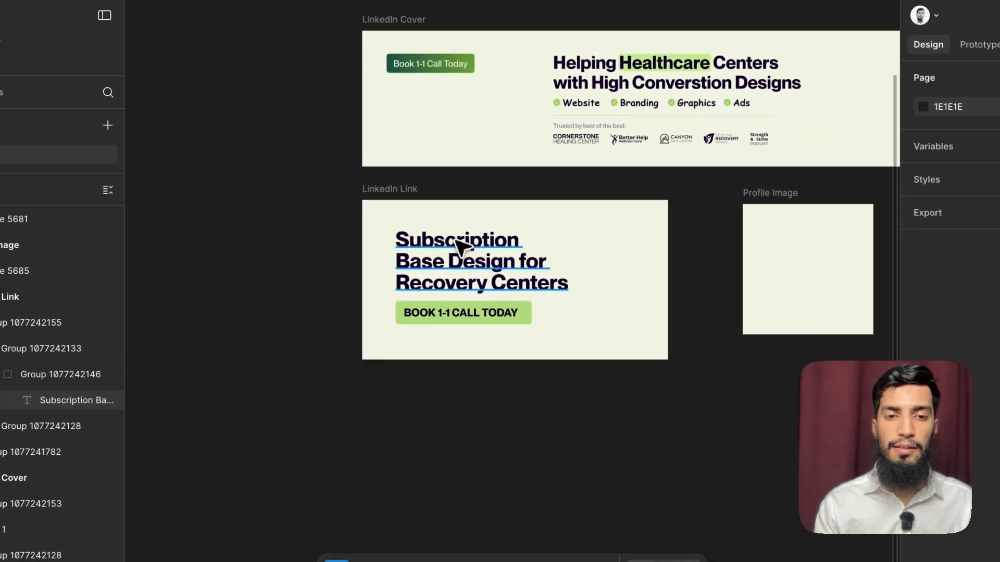
Step: Delete the green highlight rectangle behind "Healthcare" in the LinkedIn Cover heading
{"action": "left_click", "coordinate": [347, 189]}
{"action": "scroll", "coordinate": [347, 189], "scroll_direction": "up", "scroll_amount": 3}
{"action": "scroll", "coordinate": [353, 227], "scroll_direction": "up", "scroll_amount": 1}
{"action": "scroll", "coordinate": [477, 288], "scroll_direction": "down", "scroll_amount": 2}
{"action": "scroll", "coordinate": [508, 240], "scroll_direction": "up", "scroll_amount": 4}
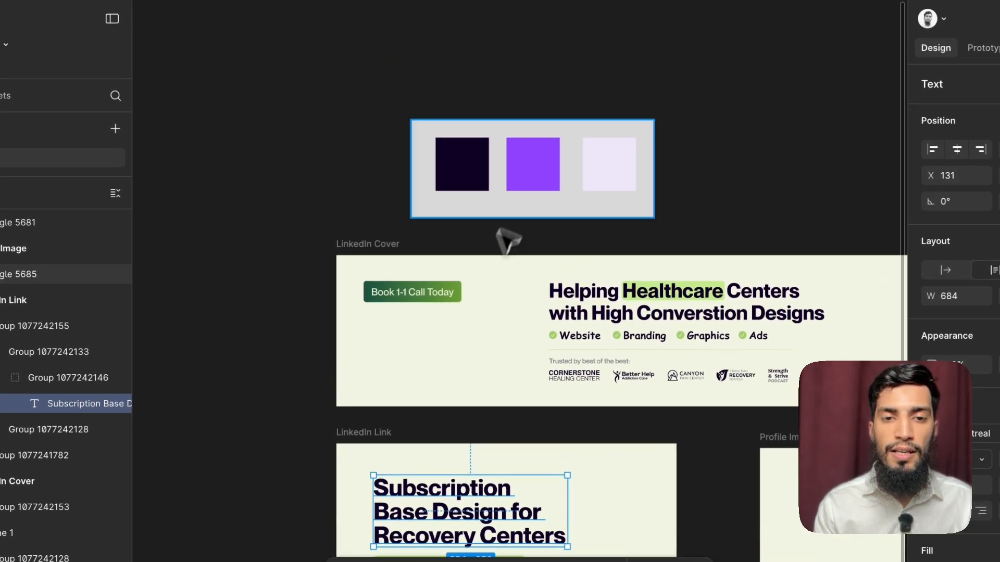
{"action": "left_click", "coordinate": [530, 189]}
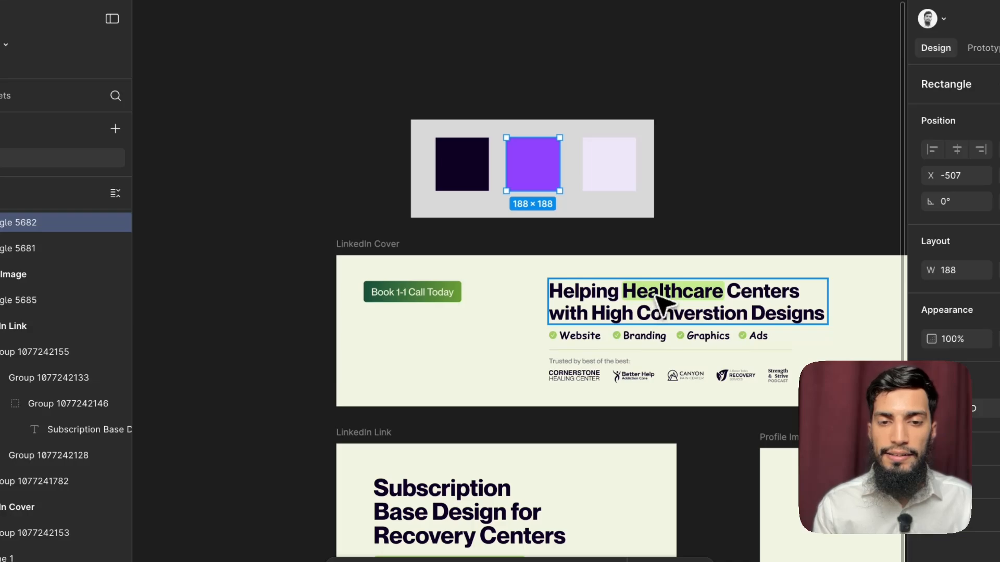
{"action": "left_click", "coordinate": [598, 319]}
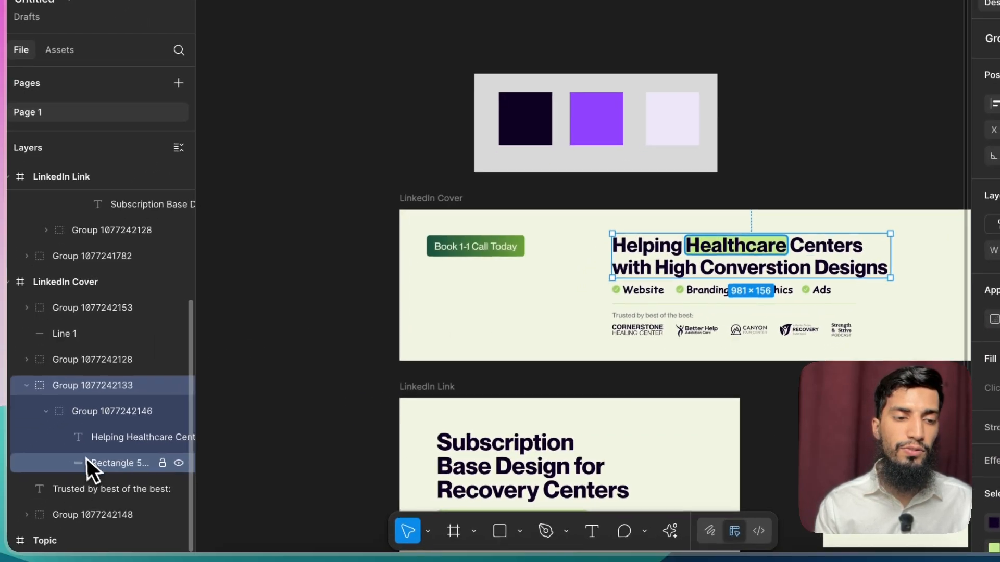
{"action": "left_click", "coordinate": [32, 508]}
{"action": "key", "text": "Delete"}
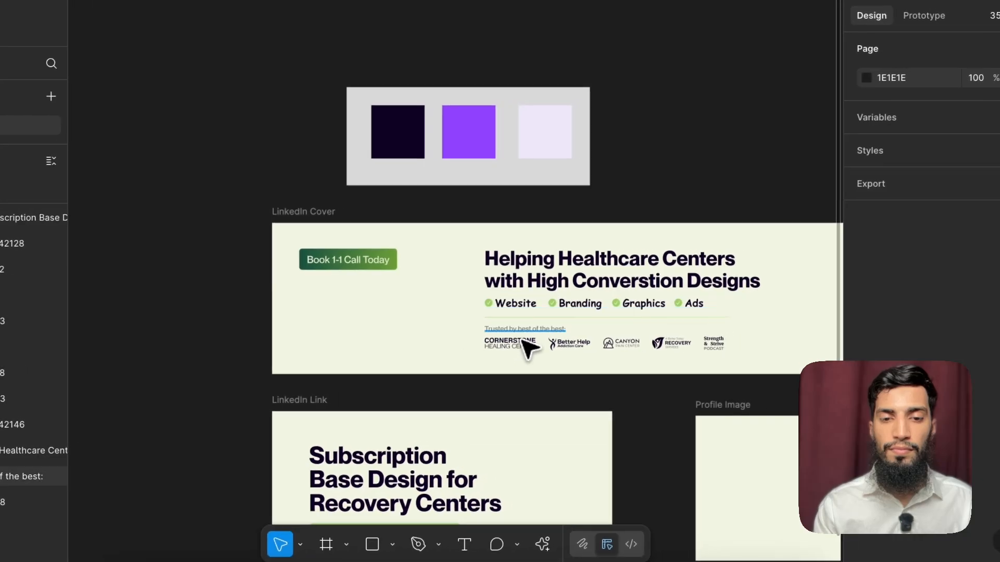
Step: Recolour the green check icons in the LinkedIn Cover's services row to the palette's bright purple
{"action": "left_click", "coordinate": [666, 328]}
{"action": "scroll", "coordinate": [656, 341], "scroll_direction": "down", "scroll_amount": 7}
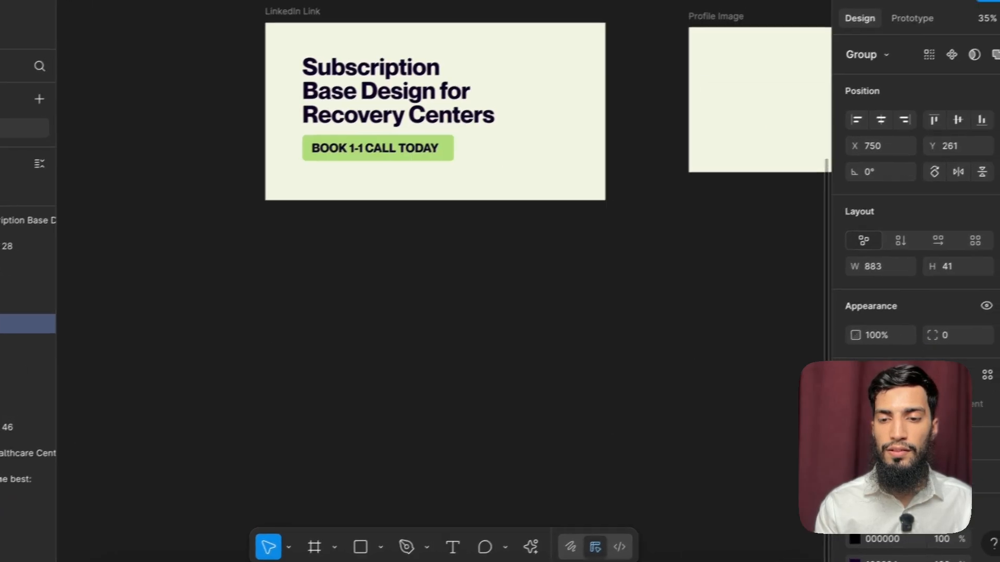
{"action": "scroll", "coordinate": [869, 383], "scroll_direction": "down", "scroll_amount": 2}
{"action": "scroll", "coordinate": [781, 328], "scroll_direction": "up", "scroll_amount": 6}
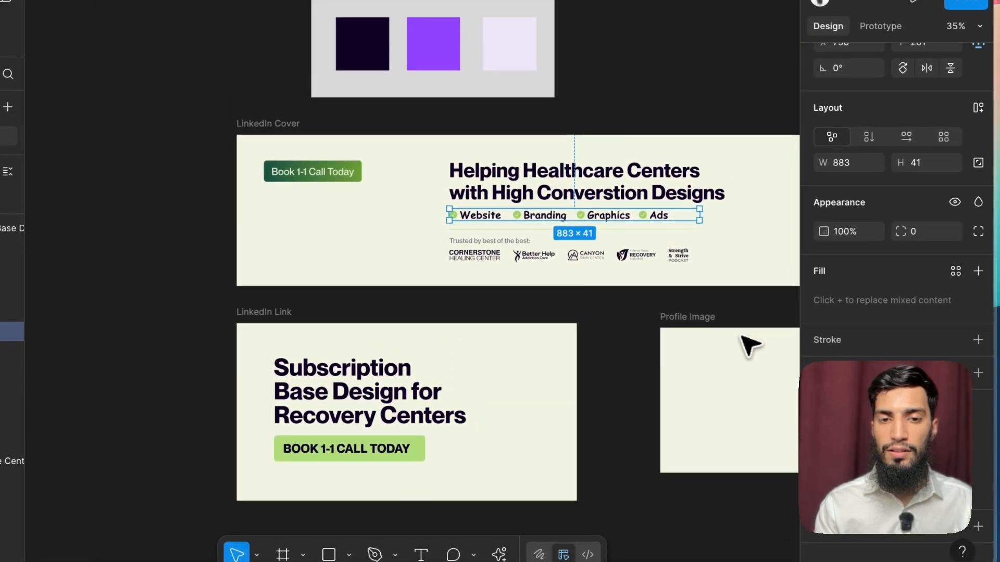
{"action": "scroll", "coordinate": [748, 344], "scroll_direction": "down", "scroll_amount": 1}
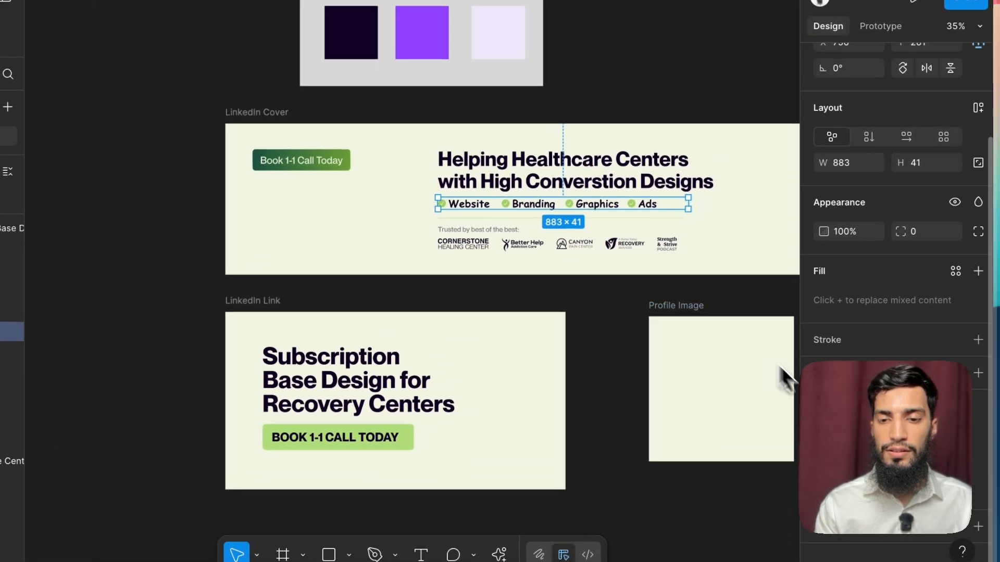
{"action": "left_click", "coordinate": [824, 487]}
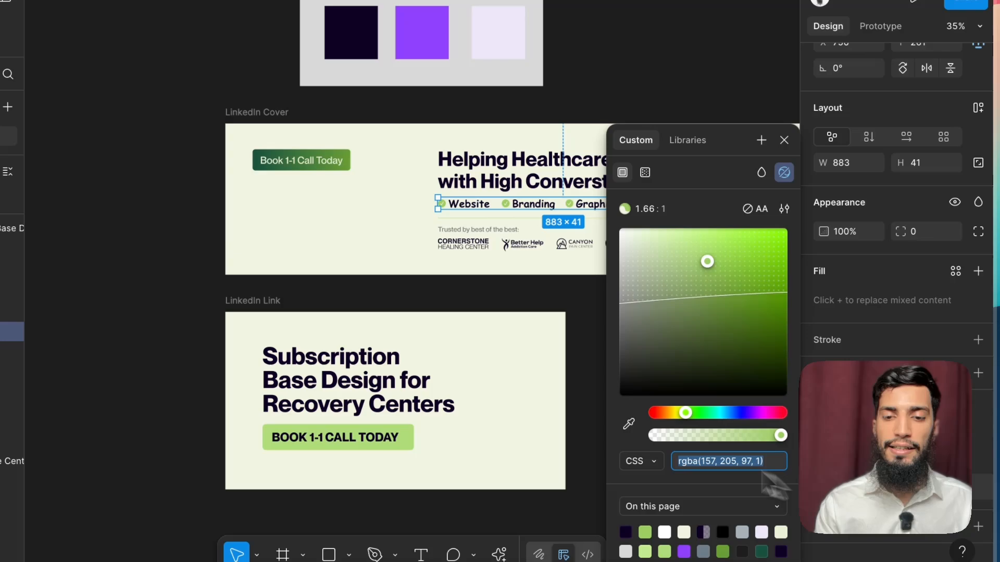
{"action": "left_click", "coordinate": [628, 424]}
{"action": "left_click", "coordinate": [426, 36]}
Step: Recolour the light green AFDC78 call button in the LinkedIn Link frame to the bright purple sampled from the palette
{"action": "left_click", "coordinate": [278, 112]}
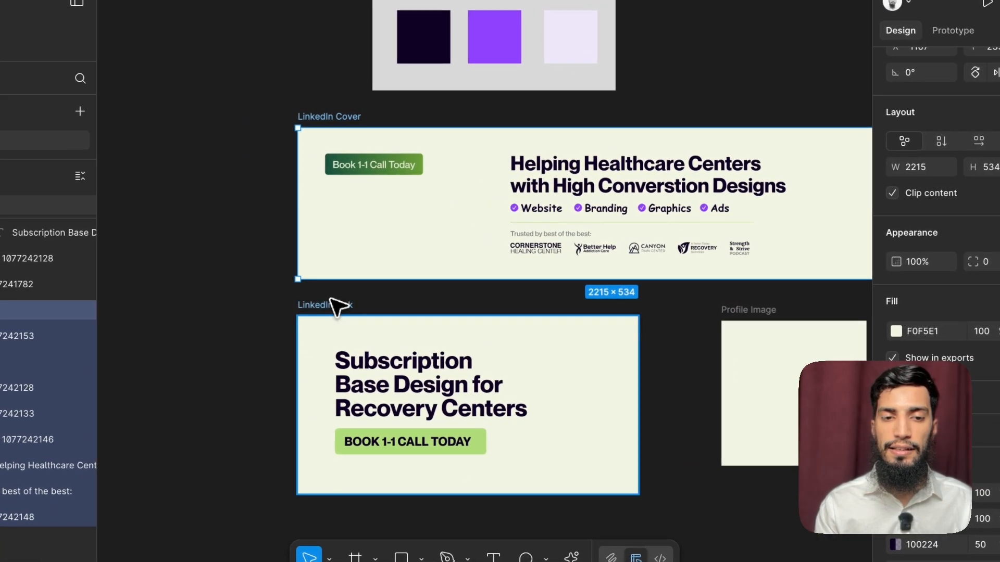
{"action": "left_click", "coordinate": [336, 307]}
{"action": "scroll", "coordinate": [916, 260], "scroll_direction": "down", "scroll_amount": 5}
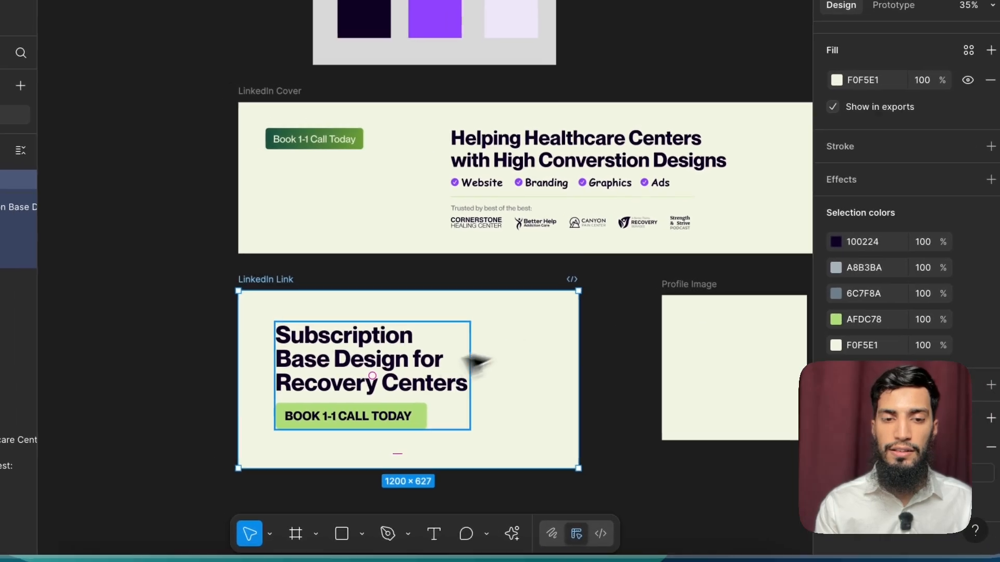
{"action": "left_click", "coordinate": [836, 319]}
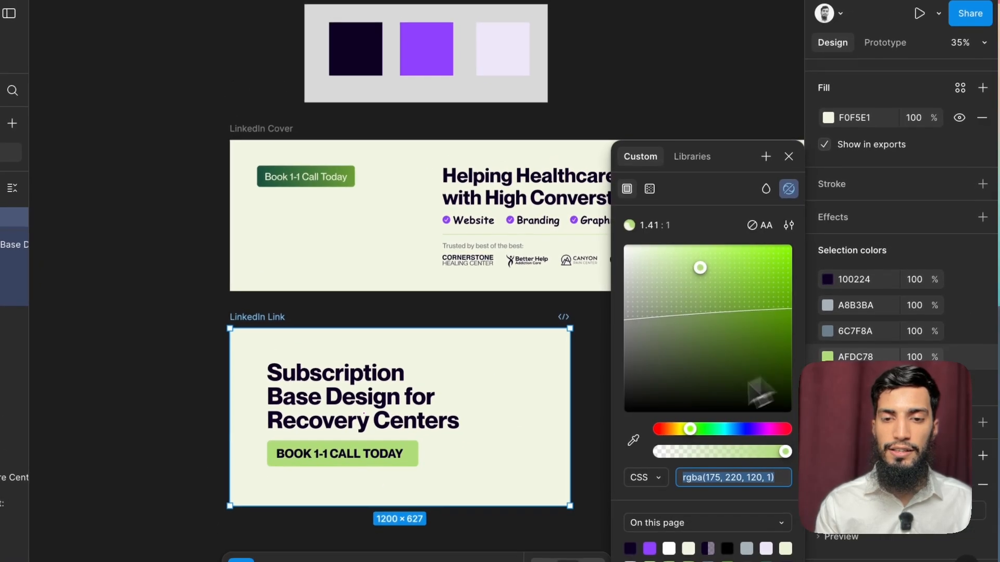
{"action": "left_click", "coordinate": [633, 443]}
{"action": "left_click", "coordinate": [417, 38]}
{"action": "left_click", "coordinate": [205, 315]}
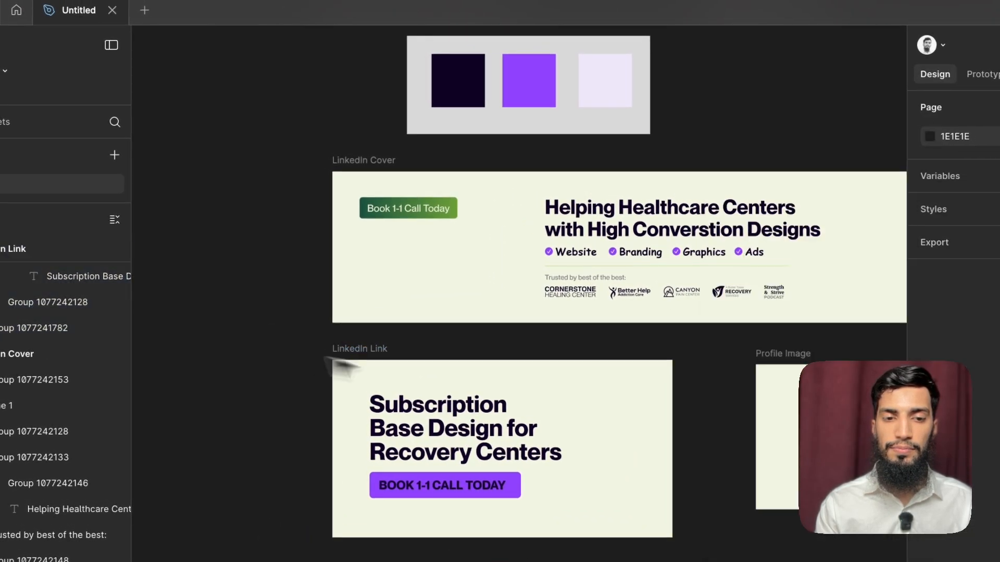
Step: Change the "BOOK 1-1 CALL TODAY" button text in the LinkedIn Link frame to white
{"action": "scroll", "coordinate": [614, 409], "scroll_direction": "down", "scroll_amount": 5}
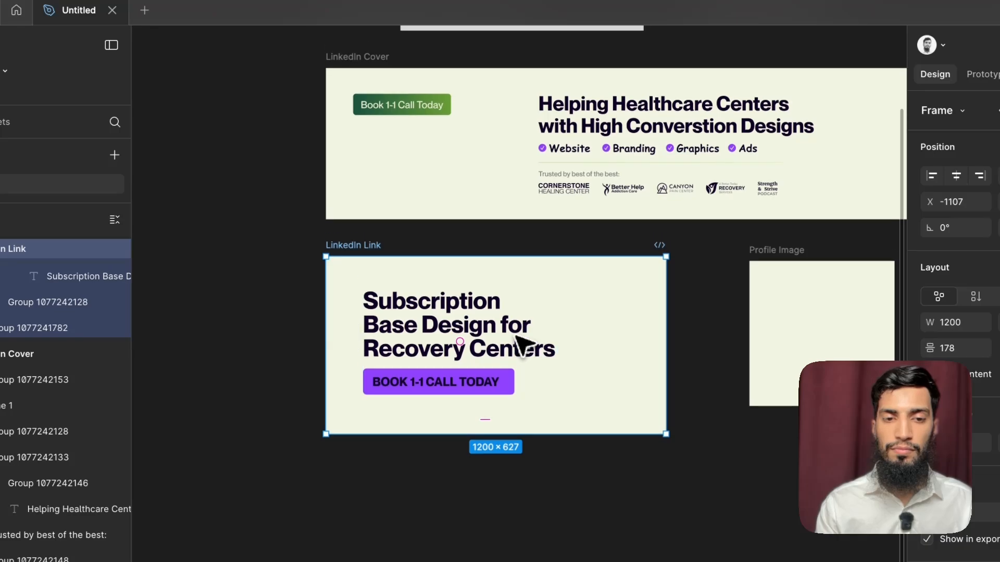
{"action": "left_click", "coordinate": [476, 394], "text": "super"}
{"action": "scroll", "coordinate": [939, 453], "scroll_direction": "down", "scroll_amount": 3}
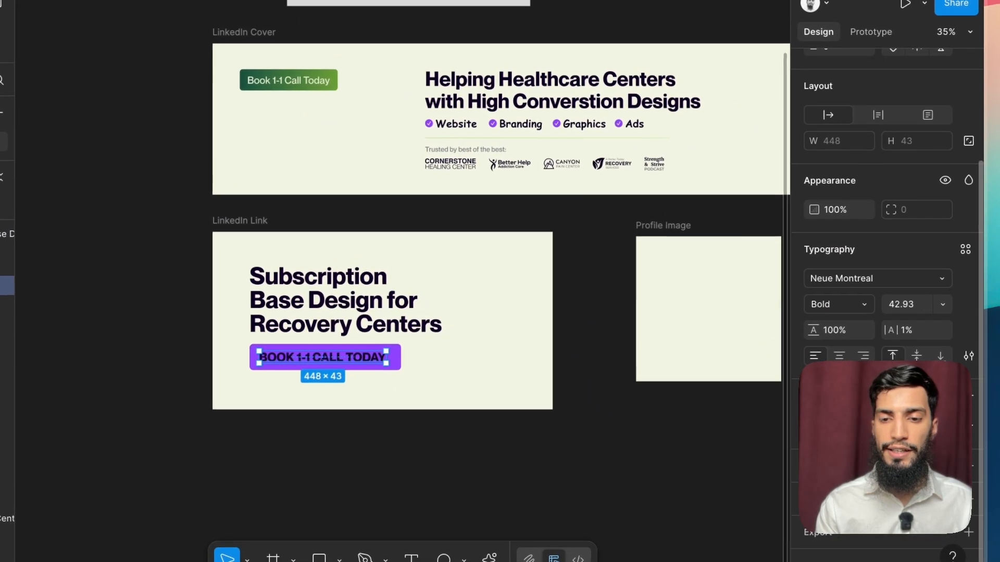
{"action": "left_click", "coordinate": [926, 463]}
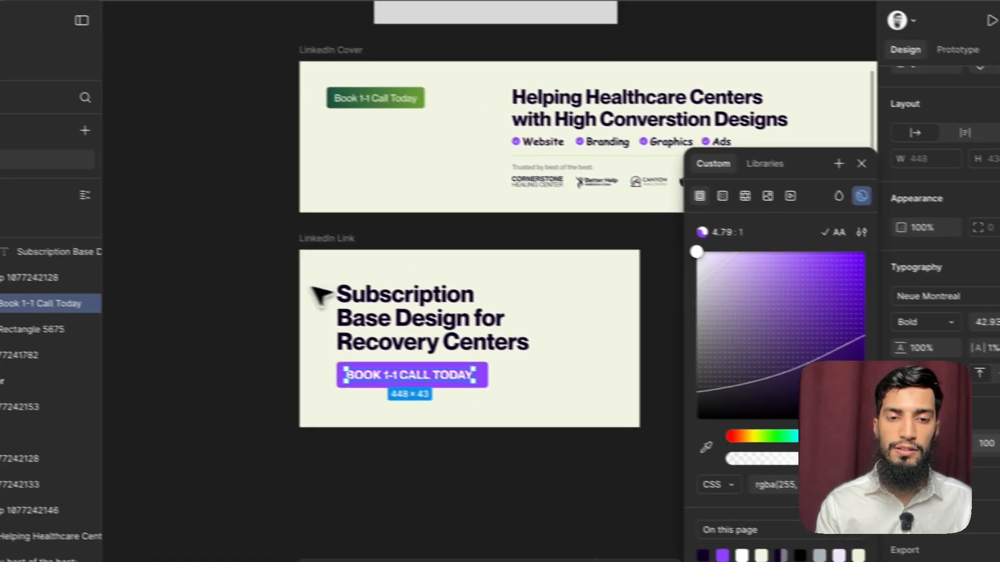
Step: Recolour the "Book 1-1 Call Today" button gradient in the LinkedIn Cover, sampling the palette's dark purple for the 0% stop and bright purple for 100%
{"action": "scroll", "coordinate": [240, 211], "scroll_direction": "up", "scroll_amount": 6}
{"action": "scroll", "coordinate": [302, 234], "scroll_direction": "right", "scroll_amount": 4}
{"action": "scroll", "coordinate": [312, 247], "scroll_direction": "down", "scroll_amount": 2}
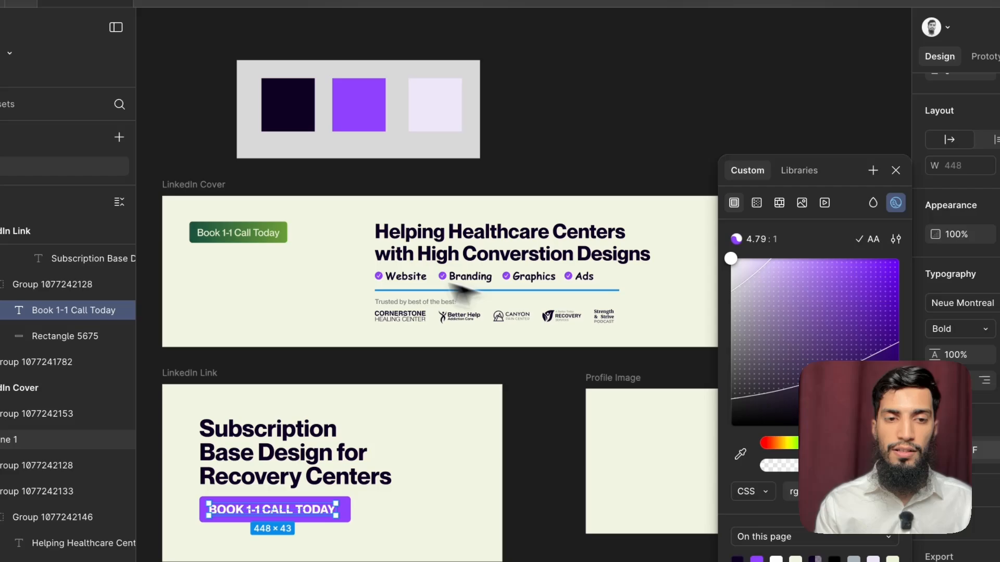
{"action": "left_click", "coordinate": [248, 239]}
{"action": "left_click", "coordinate": [935, 491]}
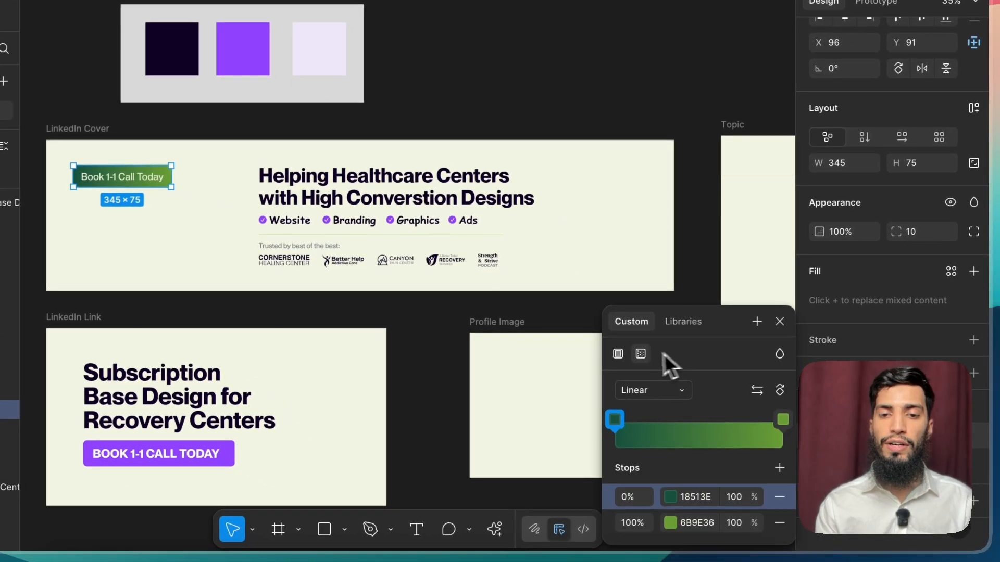
{"action": "left_click", "coordinate": [671, 499]}
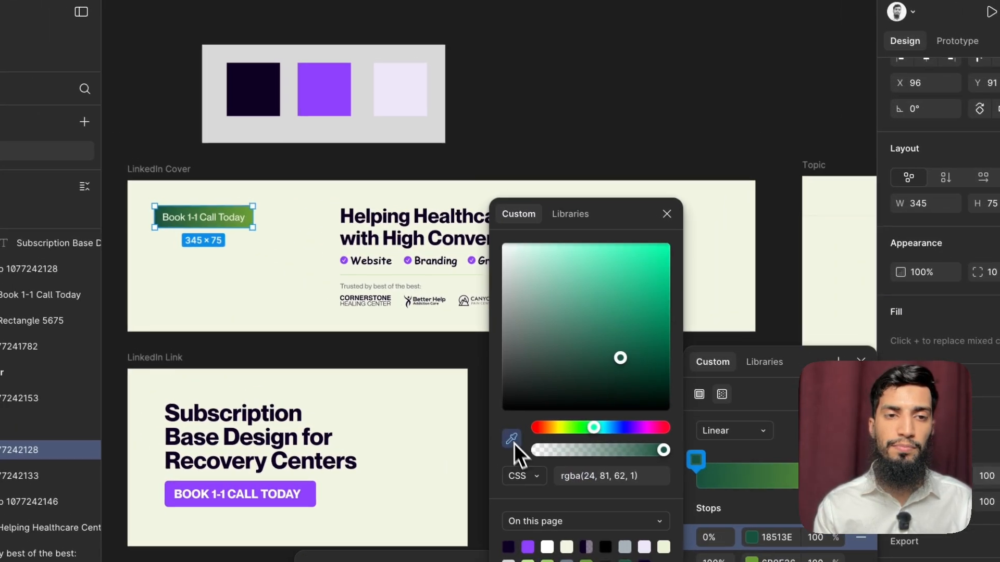
{"action": "left_click", "coordinate": [430, 398]}
{"action": "left_click", "coordinate": [277, 116]}
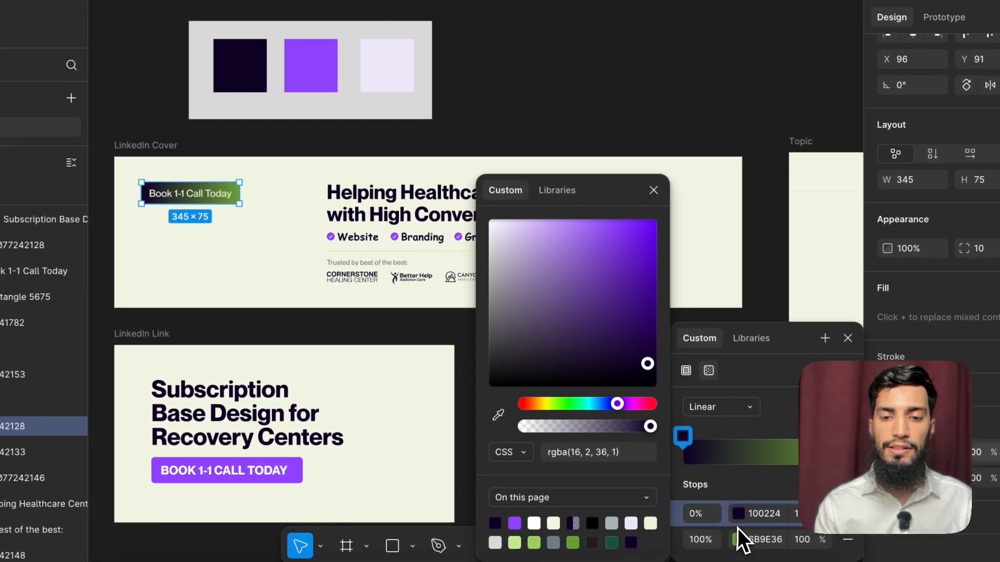
{"action": "left_click", "coordinate": [737, 528]}
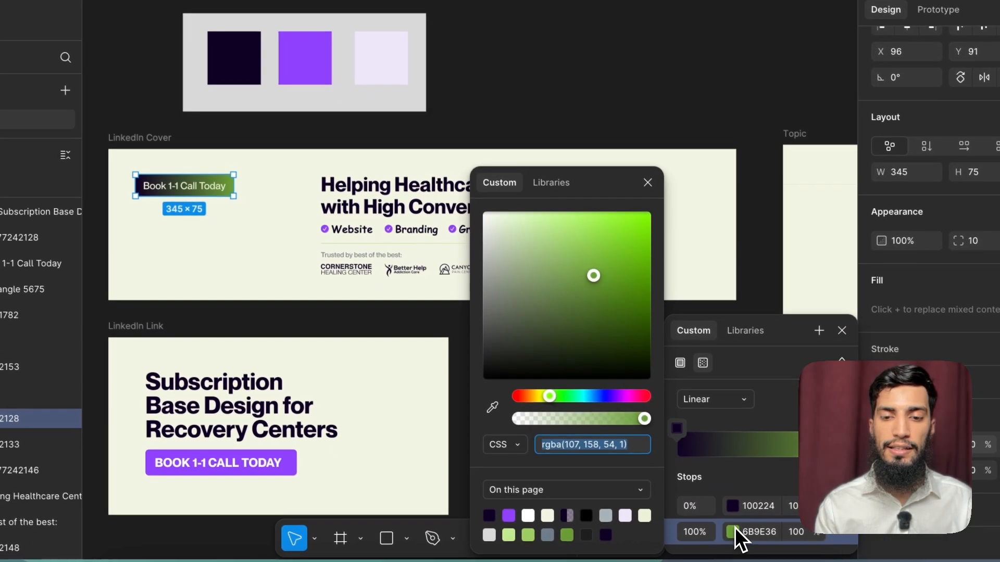
{"action": "left_click", "coordinate": [488, 394]}
{"action": "left_click", "coordinate": [316, 52]}
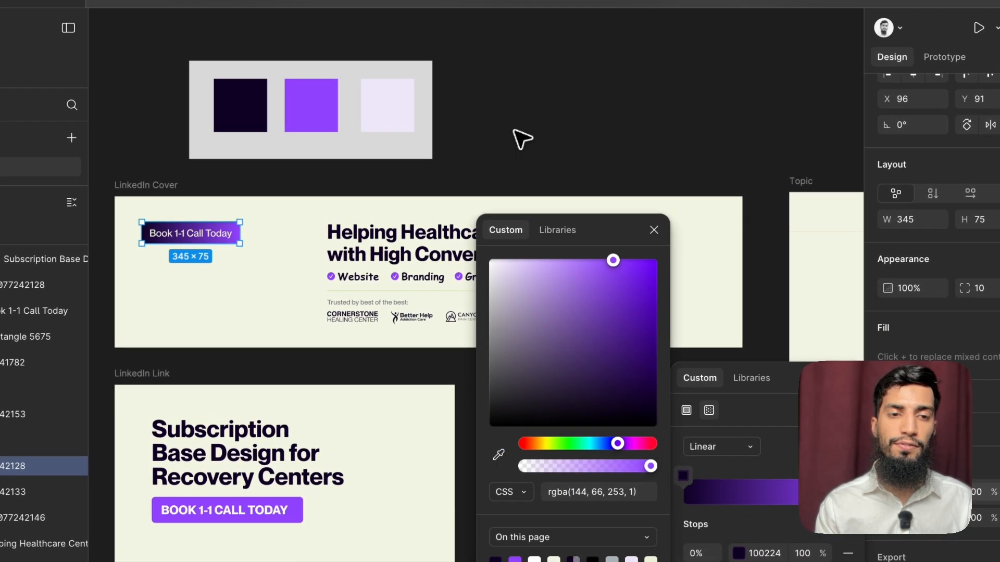
{"action": "left_click", "coordinate": [514, 95]}
Step: Review the LinkedIn Cover, LinkedIn Link and Profile Image frames for parts that still use the old colours
{"action": "scroll", "coordinate": [517, 154], "scroll_direction": "right", "scroll_amount": 2}
{"action": "scroll", "coordinate": [517, 154], "scroll_direction": "down", "scroll_amount": 1}
{"action": "scroll", "coordinate": [576, 234], "scroll_direction": "right", "scroll_amount": 3}
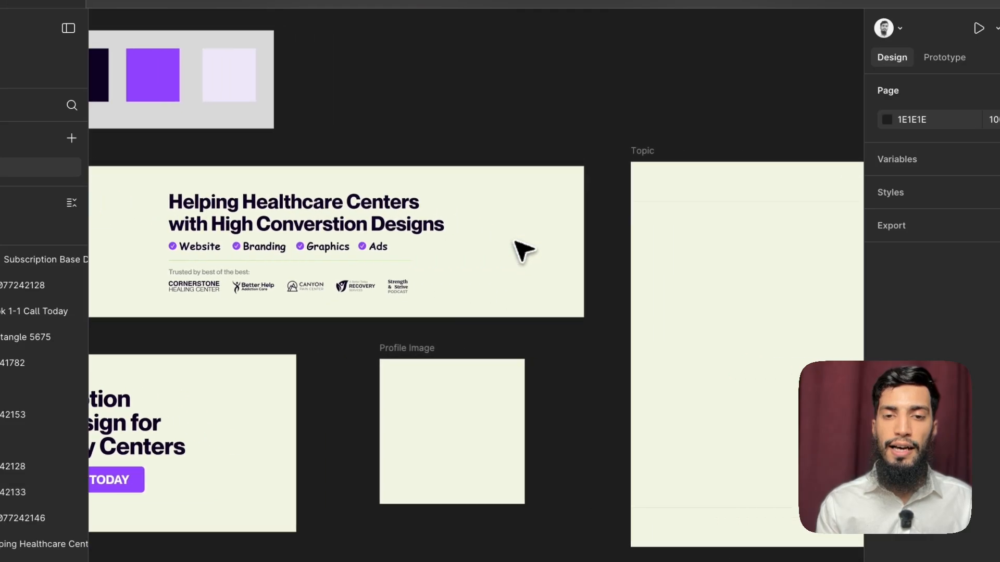
{"action": "scroll", "coordinate": [523, 251], "scroll_direction": "down", "scroll_amount": 3}
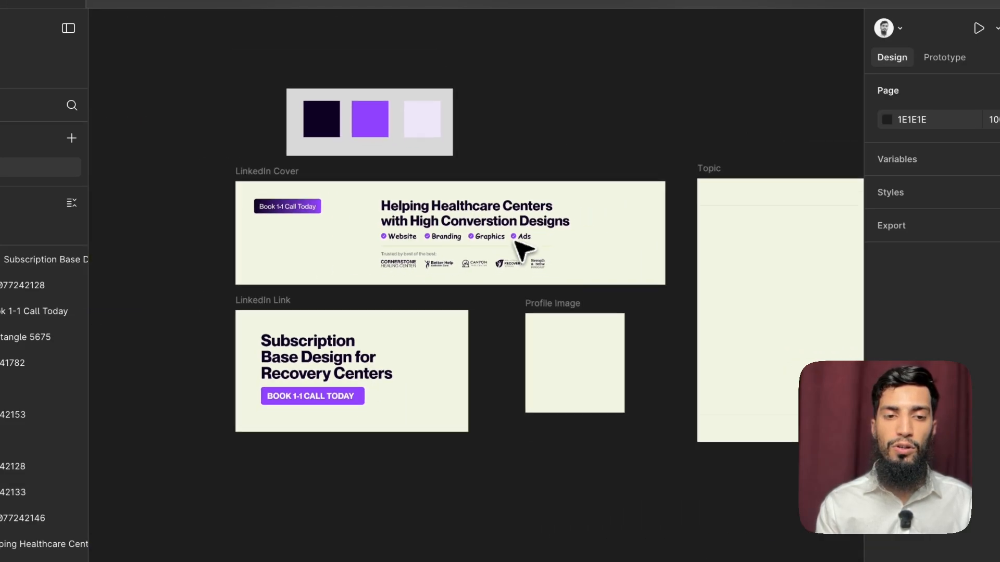
{"action": "left_click", "coordinate": [345, 397]}
{"action": "scroll", "coordinate": [339, 399], "scroll_direction": "up", "scroll_amount": 2}
{"action": "scroll", "coordinate": [344, 399], "scroll_direction": "right", "scroll_amount": 6}
{"action": "scroll", "coordinate": [364, 380], "scroll_direction": "left", "scroll_amount": 2}
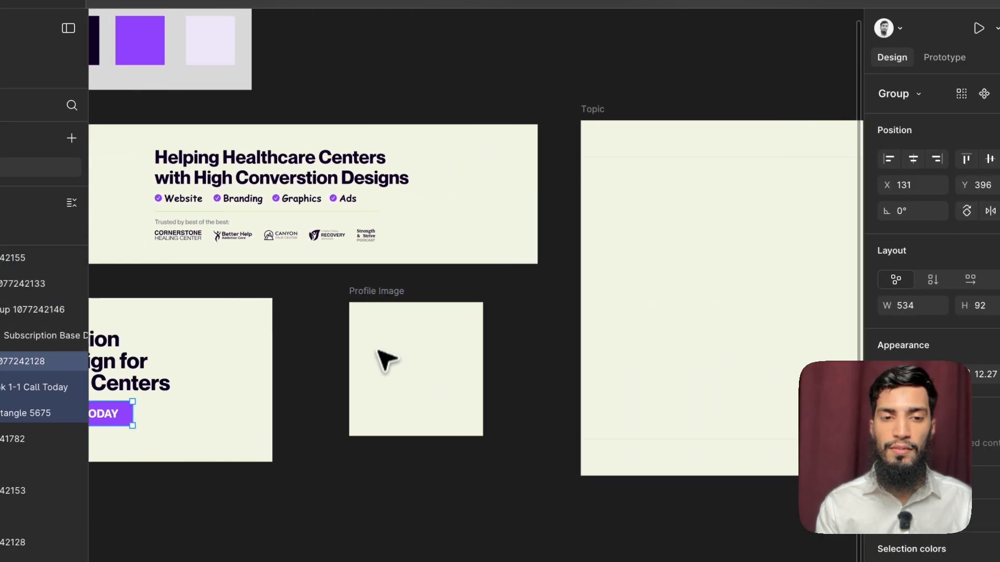
{"action": "scroll", "coordinate": [385, 359], "scroll_direction": "left", "scroll_amount": 2}
{"action": "left_click", "coordinate": [386, 354]}
{"action": "scroll", "coordinate": [593, 357], "scroll_direction": "left", "scroll_amount": 5}
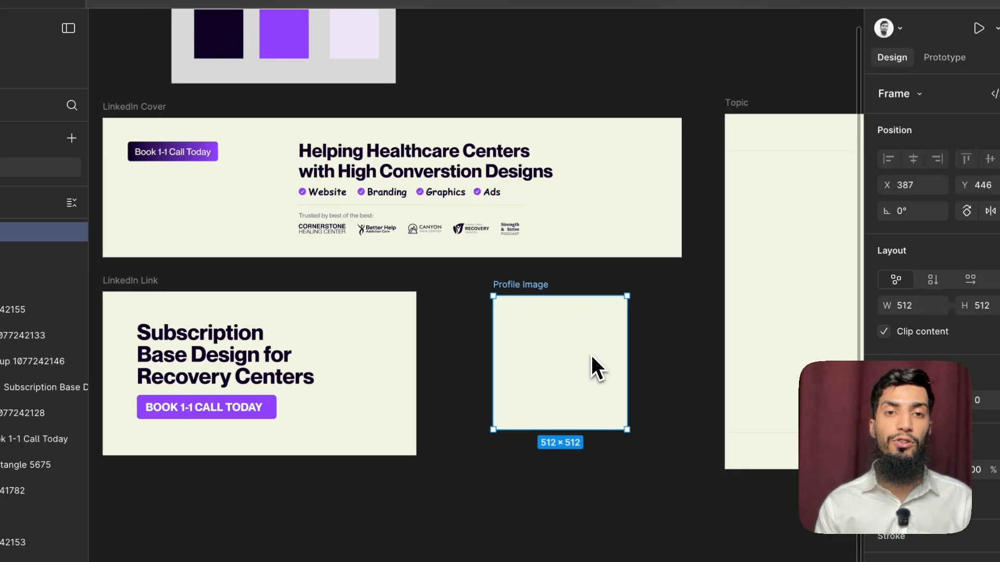
{"action": "scroll", "coordinate": [879, 360], "scroll_direction": "down", "scroll_amount": 2}
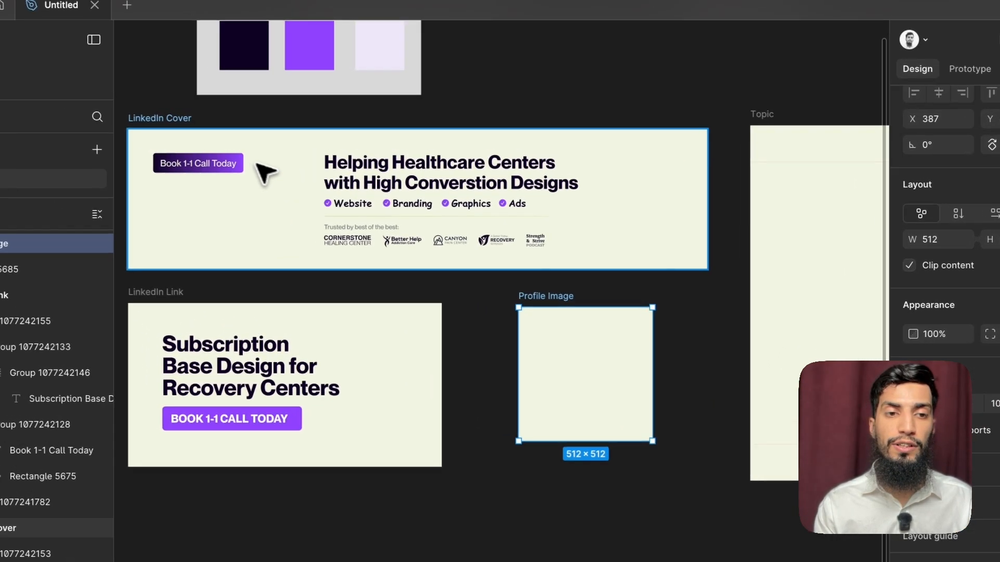
{"action": "left_click", "coordinate": [182, 136]}
{"action": "left_click", "coordinate": [509, 367]}
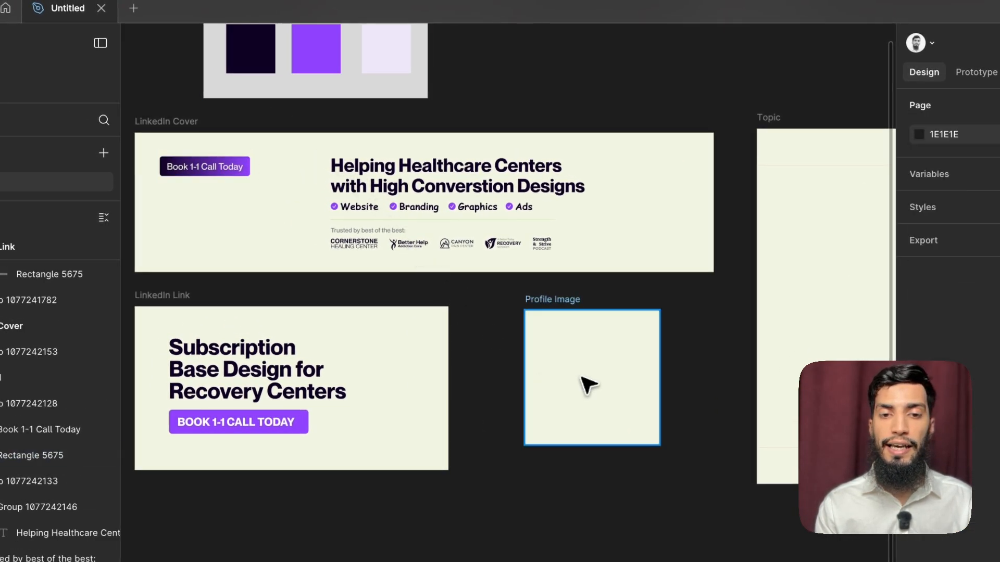
Step: Change the Profile Image frame's fill to a linear gradient from the palette's dark purple 100224 to bright purple 9042FD
{"action": "left_click", "coordinate": [580, 377]}
{"action": "scroll", "coordinate": [932, 367], "scroll_direction": "down", "scroll_amount": 2}
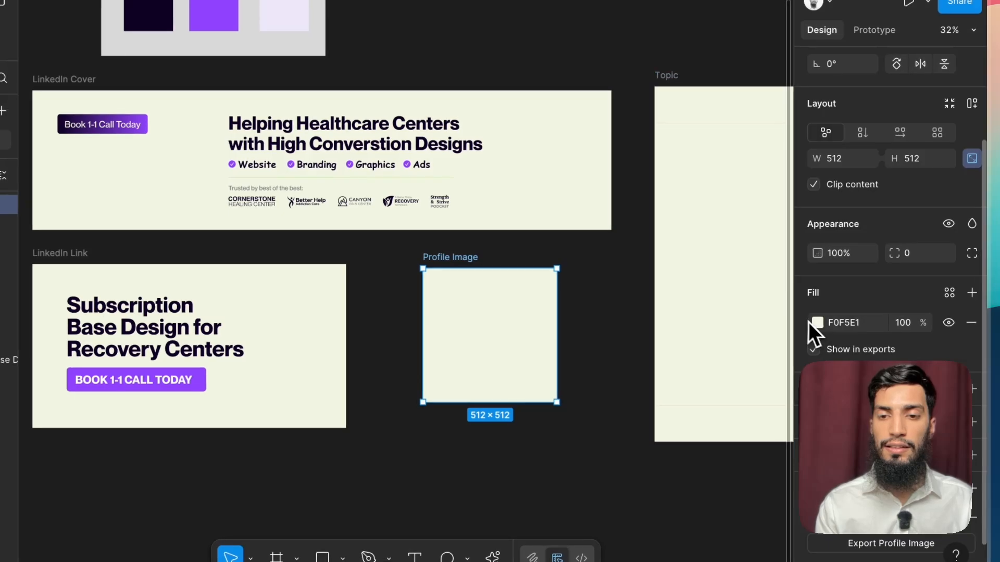
{"action": "left_click", "coordinate": [815, 323]}
{"action": "left_click", "coordinate": [639, 177]}
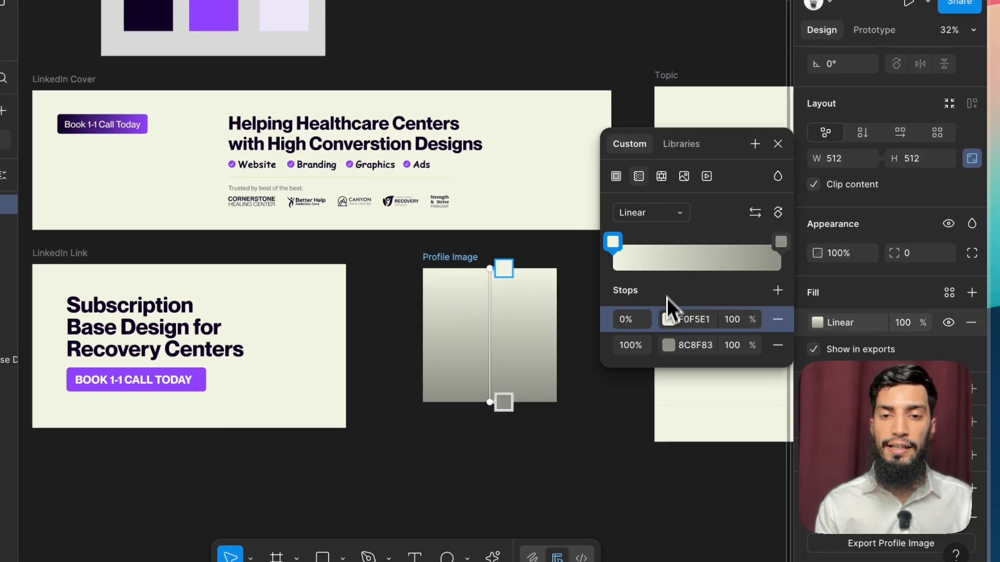
{"action": "left_click", "coordinate": [668, 319]}
{"action": "left_click", "coordinate": [427, 428]}
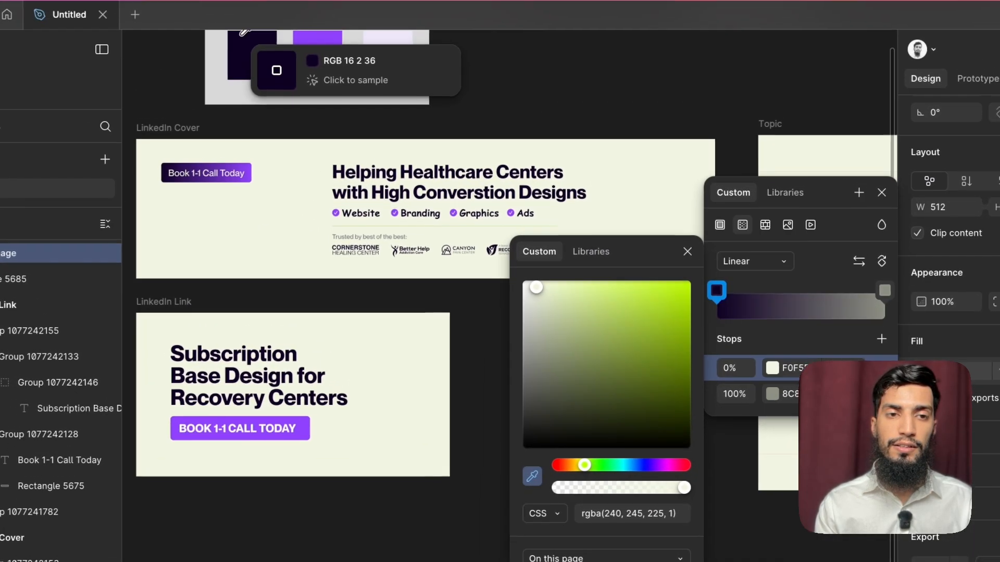
{"action": "left_click", "coordinate": [243, 33]}
{"action": "left_click", "coordinate": [772, 394]}
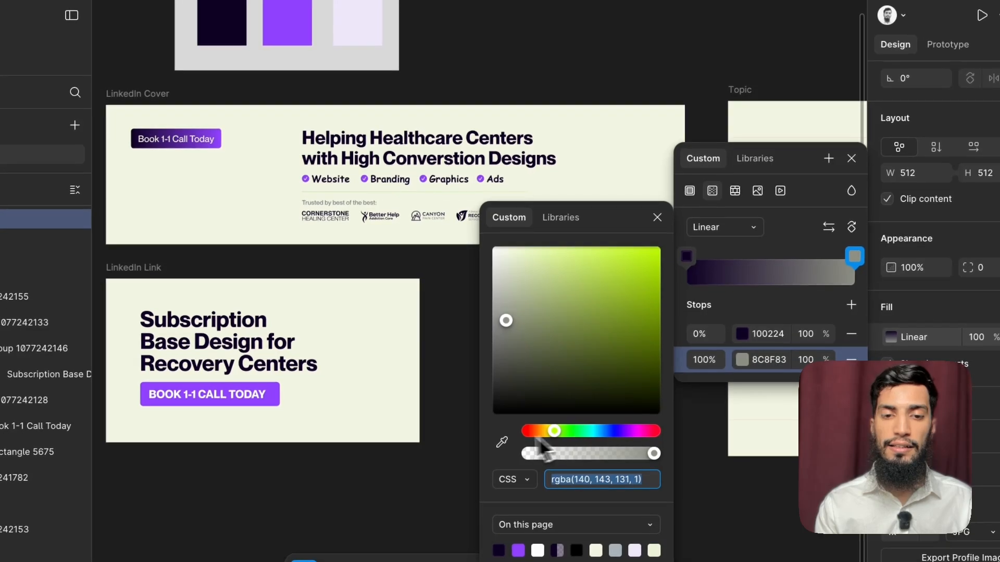
{"action": "left_click", "coordinate": [503, 442]}
{"action": "left_click", "coordinate": [307, 31]}
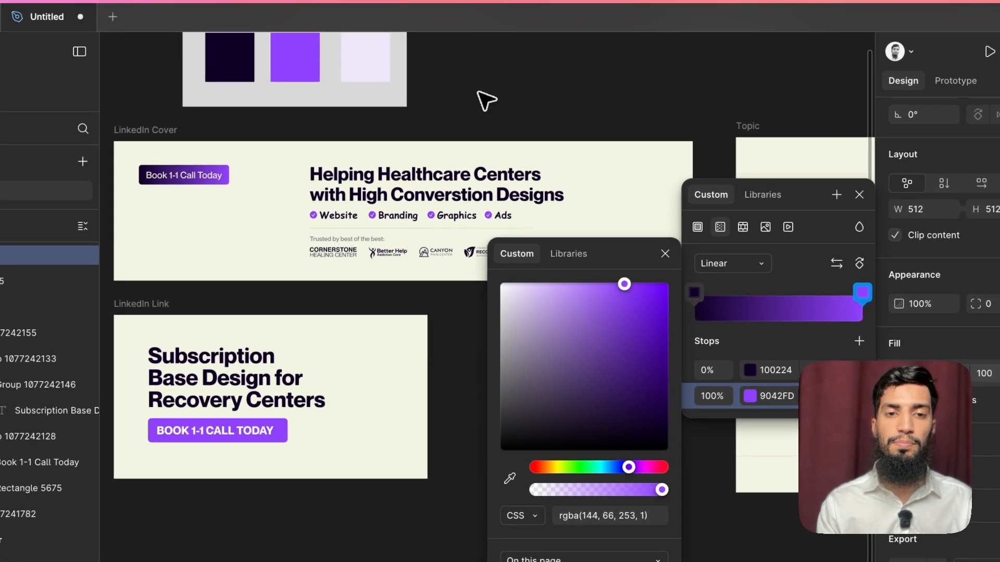
{"action": "key", "text": "Escape"}
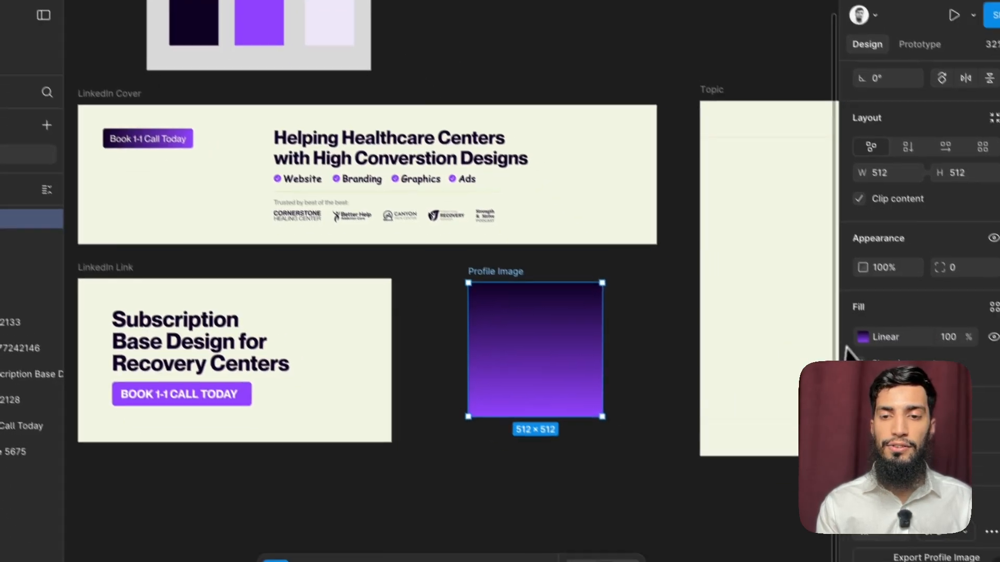
Step: Angle the Profile Image gradient diagonally from the frame's upper-left corner to its lower-right corner, keeping the dark purple at the start
{"action": "left_click", "coordinate": [899, 373]}
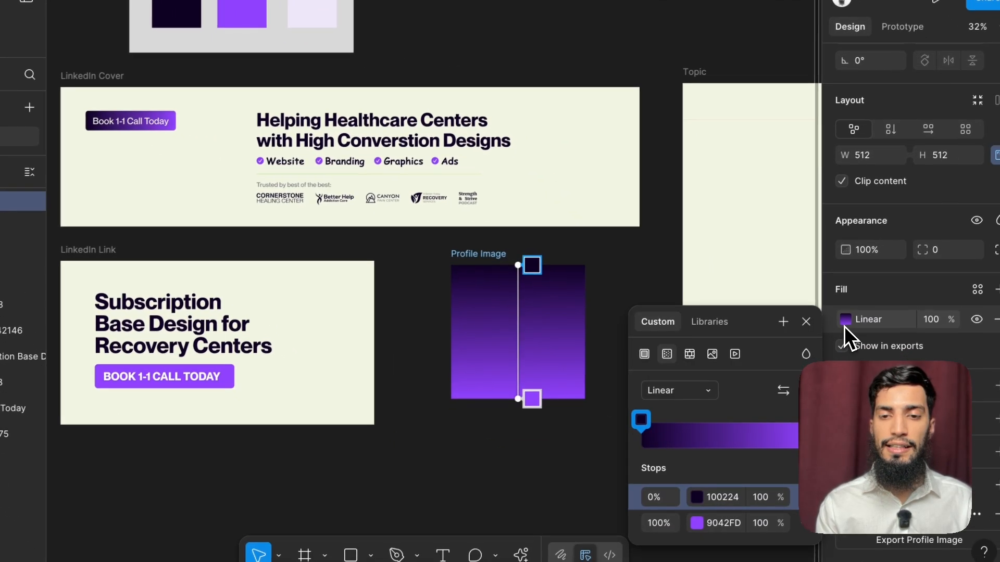
{"action": "left_click_drag", "start_coordinate": [515, 266], "coordinate": [448, 264]}
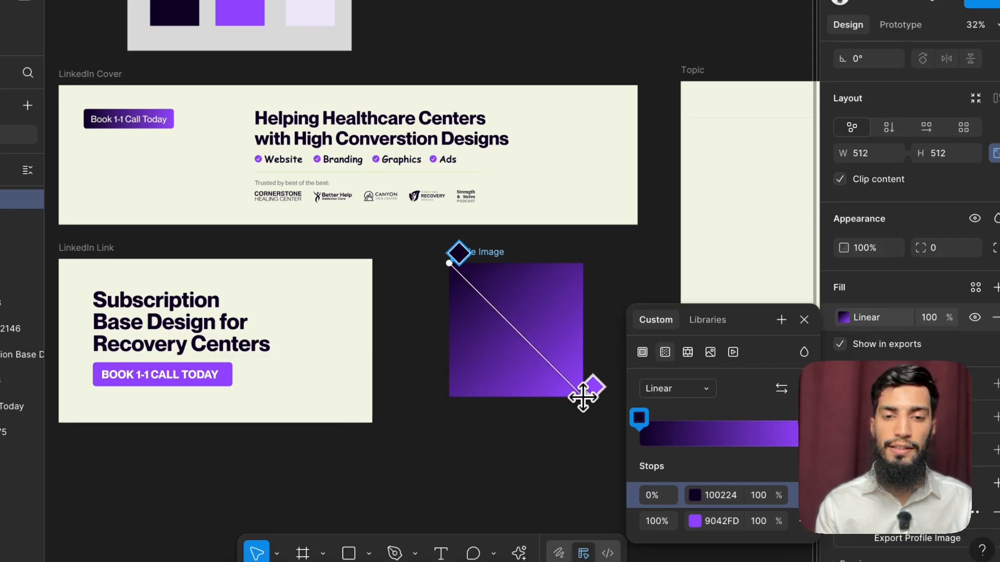
{"action": "left_click", "coordinate": [781, 389]}
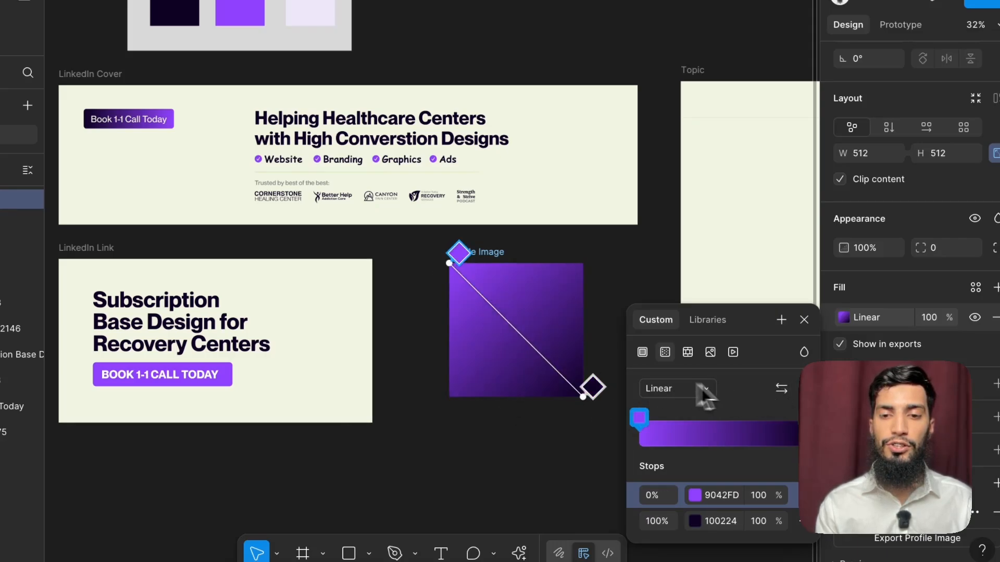
{"action": "left_click", "coordinate": [775, 392]}
{"action": "key", "text": "Escape"}
{"action": "scroll", "coordinate": [419, 374], "scroll_direction": "down", "scroll_amount": 3}
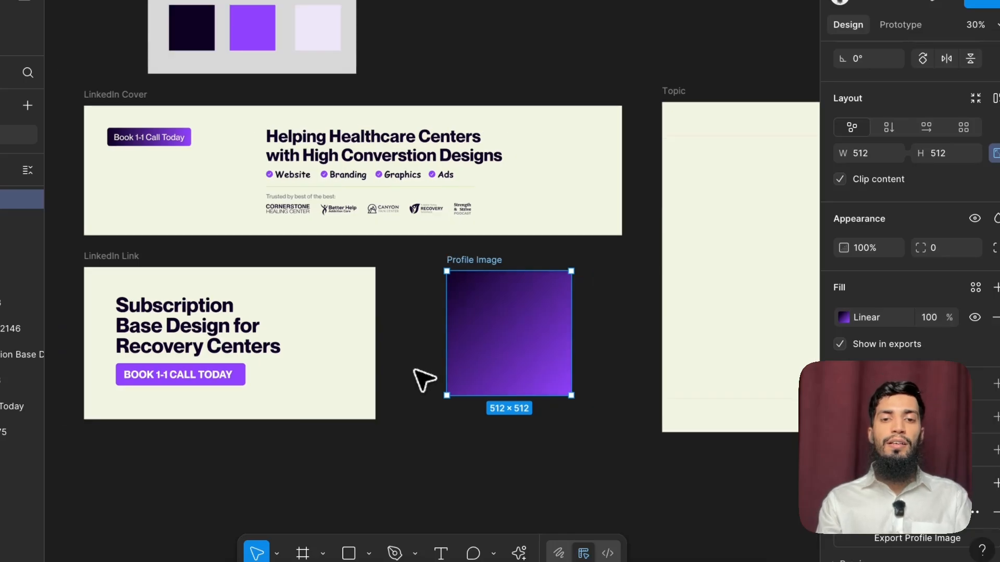
{"action": "left_click", "coordinate": [420, 375]}
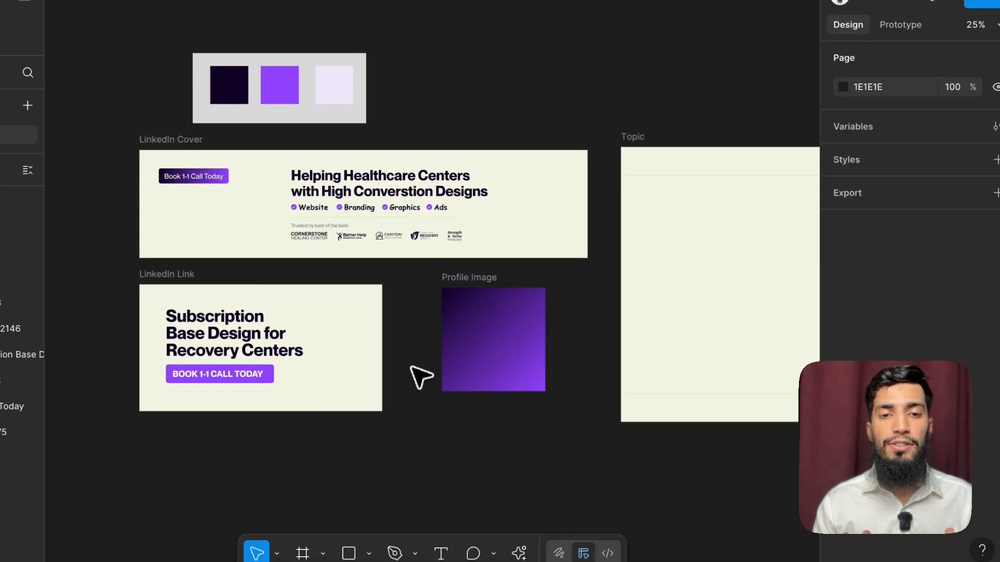
Step: Recolour the backgrounds of the LinkedIn Cover, Topic and LinkedIn Link frames together to the palette's light lavender, RGB 238 232 248
{"action": "left_click", "coordinate": [508, 255]}
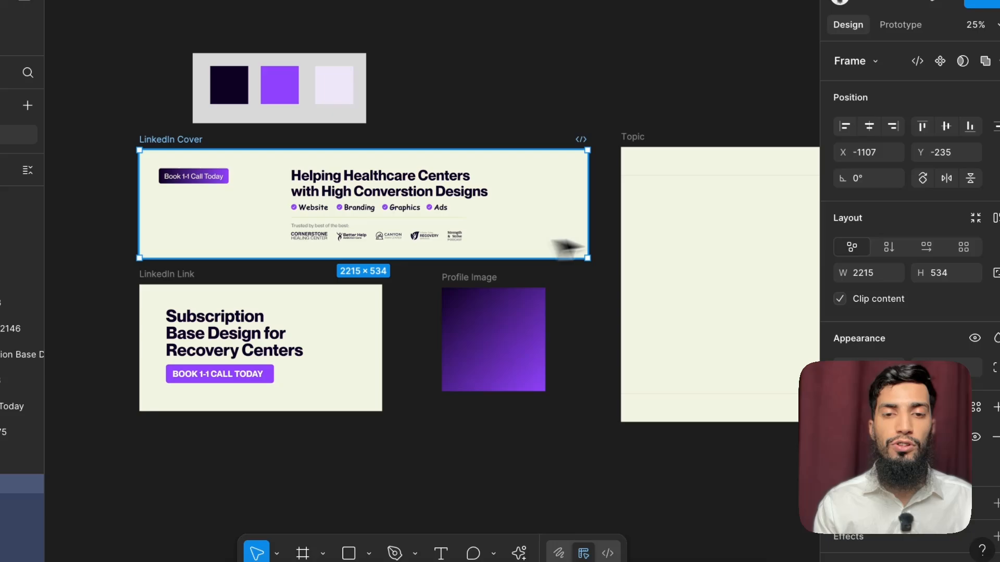
{"action": "left_click", "coordinate": [713, 233], "text": "shift"}
{"action": "left_click", "coordinate": [336, 307], "text": "shift"}
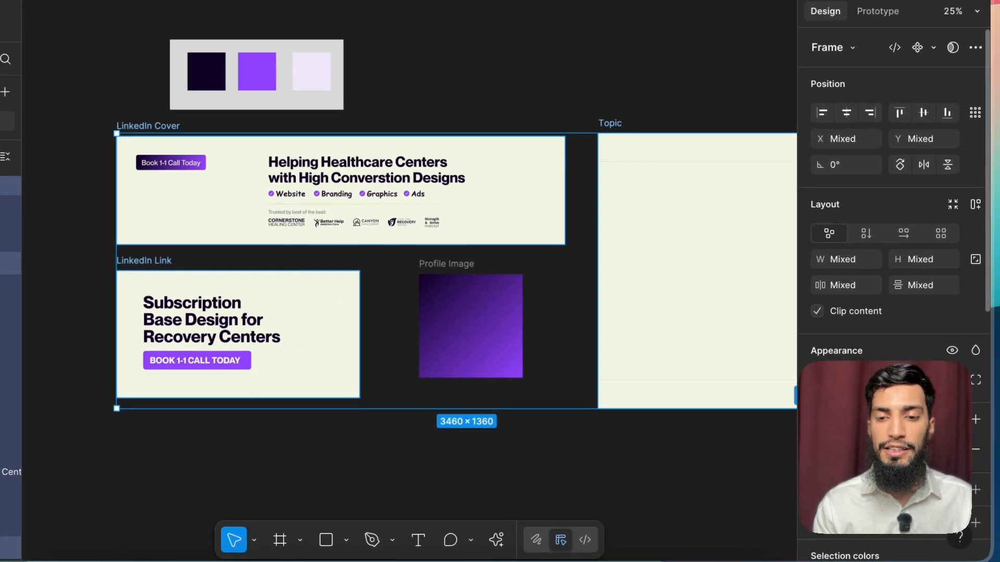
{"action": "left_click", "coordinate": [821, 449]}
{"action": "left_click", "coordinate": [626, 411]}
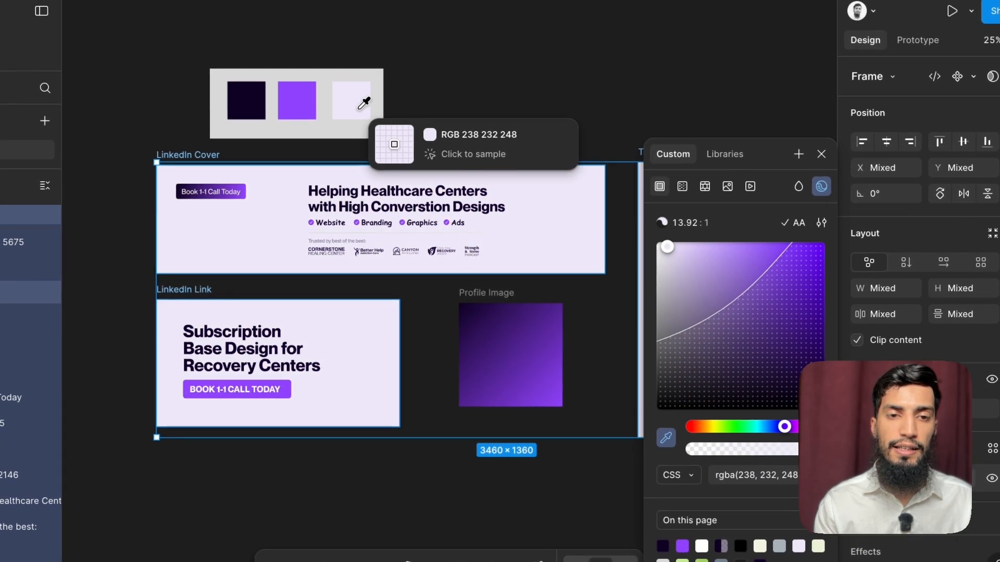
{"action": "left_click", "coordinate": [311, 71]}
{"action": "scroll", "coordinate": [427, 87], "scroll_direction": "down", "scroll_amount": 2}
{"action": "scroll", "coordinate": [471, 118], "scroll_direction": "down", "scroll_amount": 1}
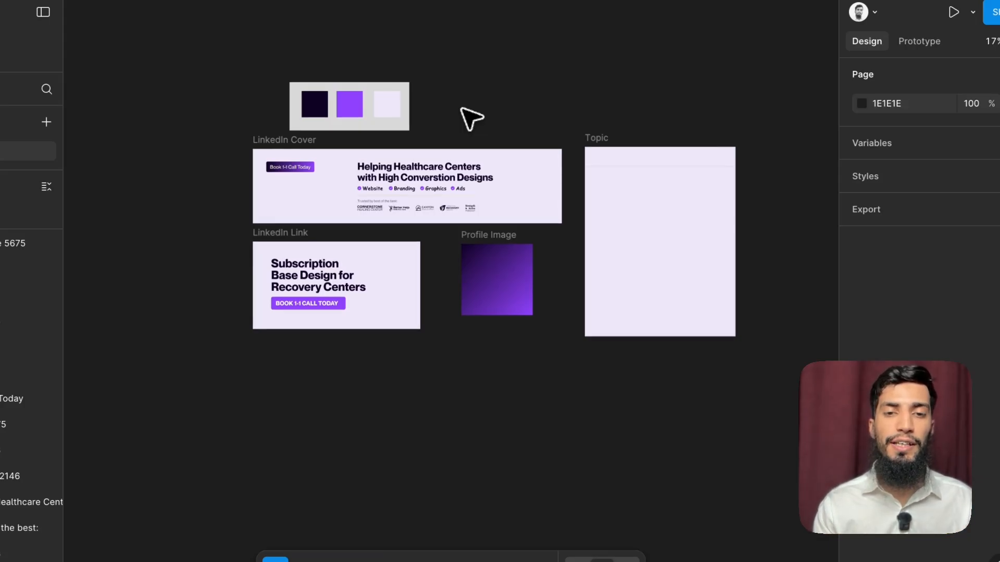
Step: Try out a copy of the LinkedIn Cover heading in the Topic frame, and delete the copy
{"action": "scroll", "coordinate": [472, 118], "scroll_direction": "up", "scroll_amount": 3}
{"action": "left_click", "coordinate": [749, 281]}
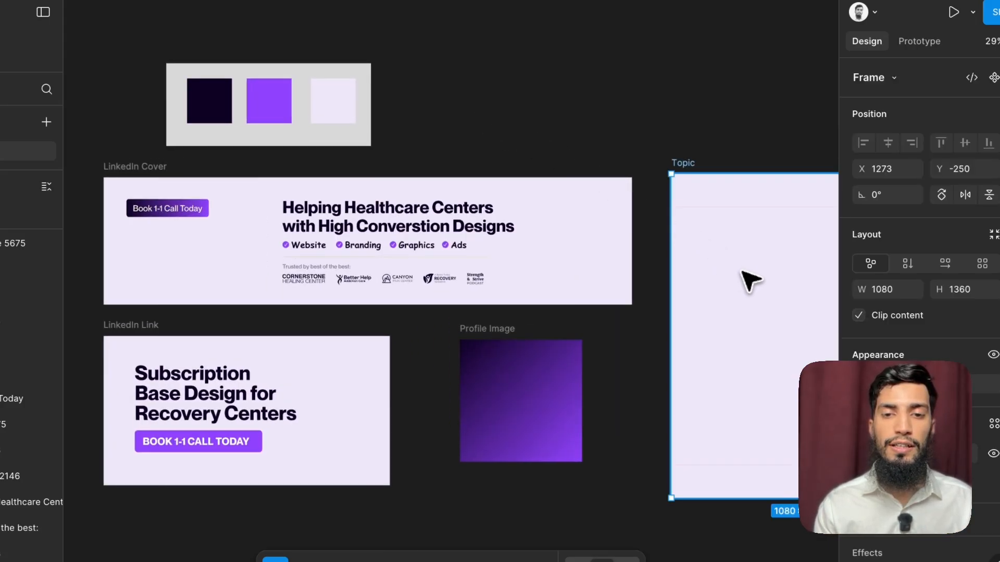
{"action": "scroll", "coordinate": [716, 269], "scroll_direction": "right", "scroll_amount": 2}
{"action": "scroll", "coordinate": [715, 268], "scroll_direction": "down", "scroll_amount": 1}
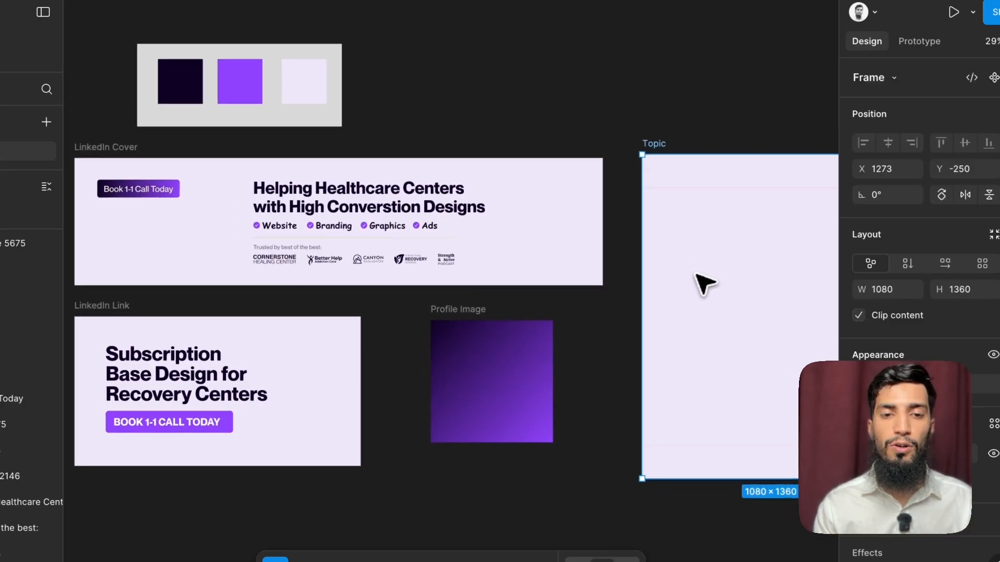
{"action": "left_click", "coordinate": [409, 195]}
{"action": "left_click_drag", "start_coordinate": [370, 194], "coordinate": [713, 252]}
{"action": "left_click_drag", "start_coordinate": [689, 209], "coordinate": [758, 290]}
{"action": "scroll", "coordinate": [758, 290], "scroll_direction": "right", "scroll_amount": 5}
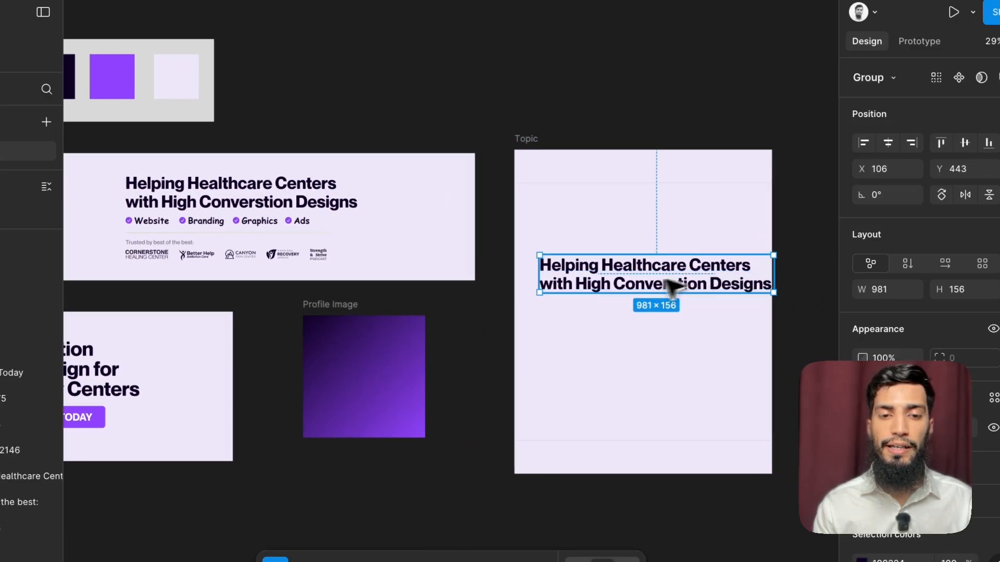
{"action": "key", "text": "Delete"}
{"action": "scroll", "coordinate": [670, 285], "scroll_direction": "left", "scroll_amount": 10}
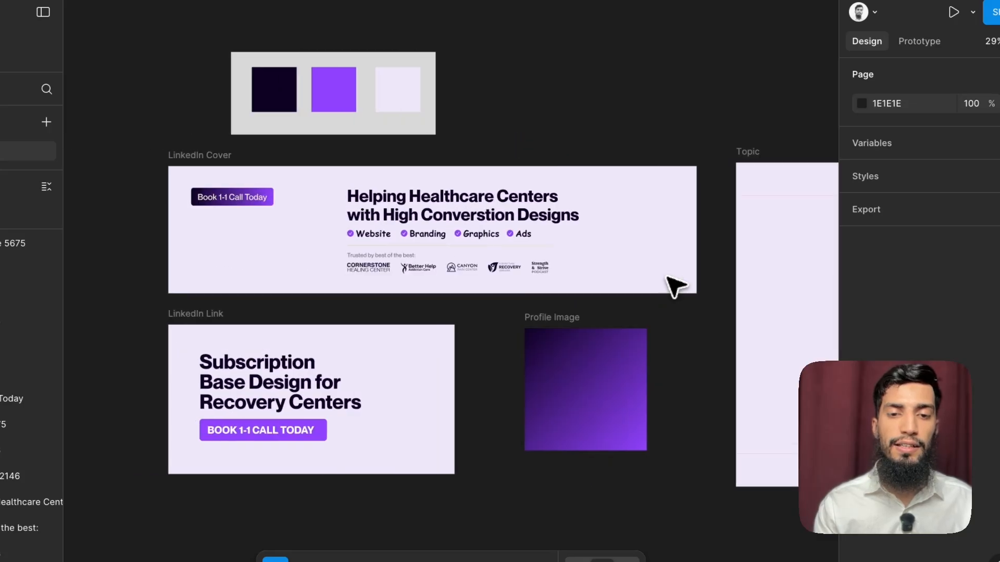
{"action": "left_click", "coordinate": [578, 306]}
{"action": "key", "text": "Escape"}
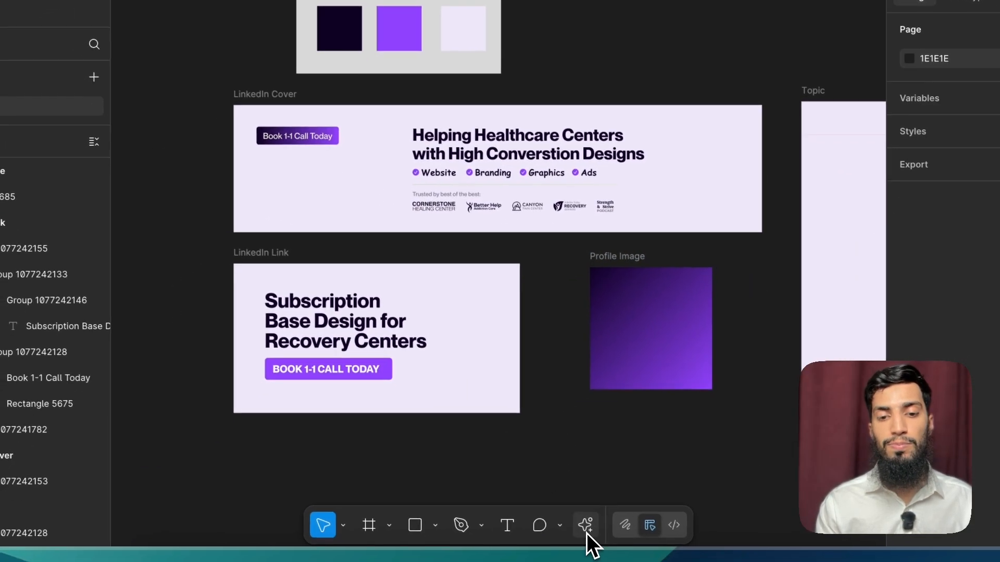
Step: Open the Lummi plugin and switch it to illustrations
{"action": "left_click", "coordinate": [587, 522]}
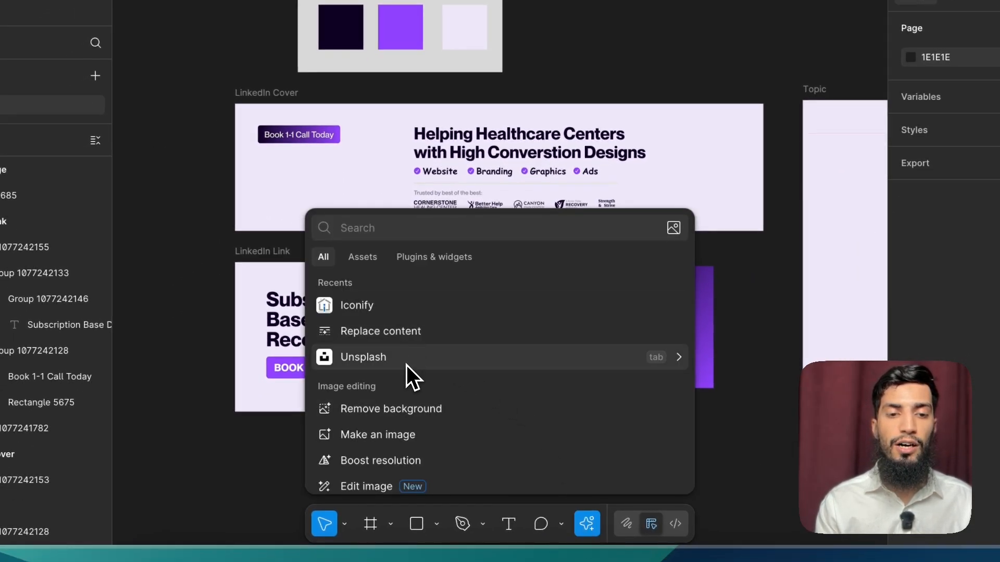
{"action": "left_click", "coordinate": [407, 266]}
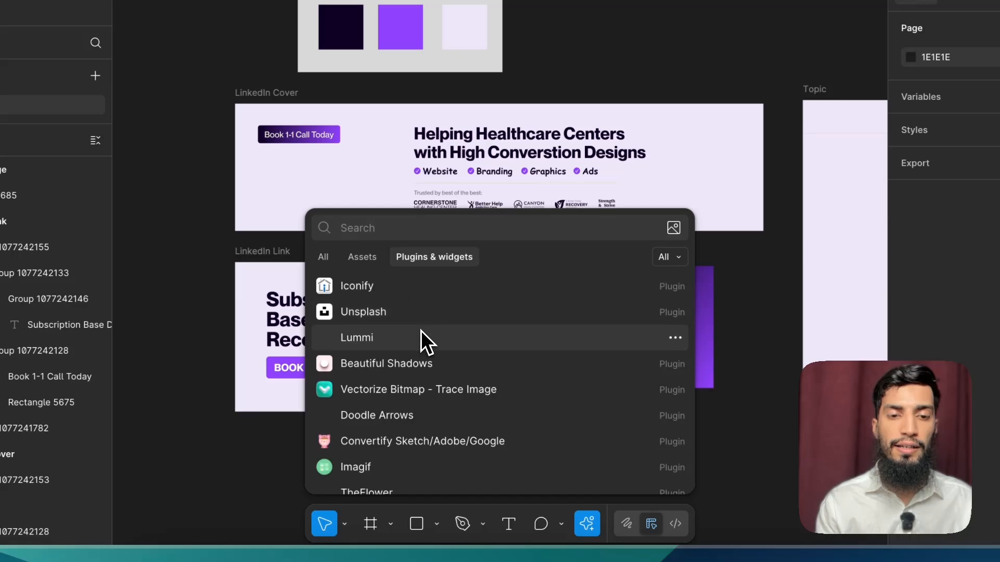
{"action": "key", "text": "Escape"}
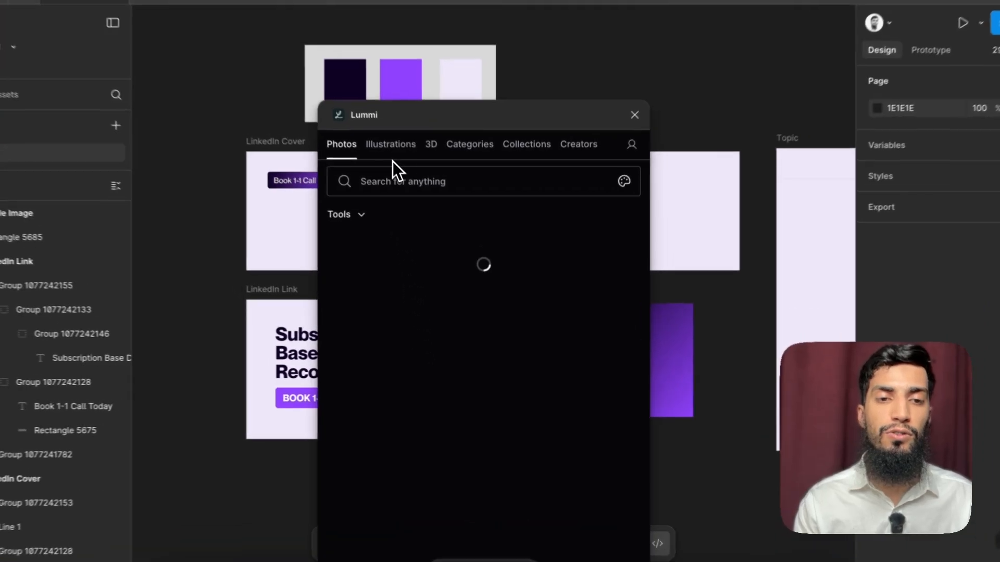
{"action": "left_click", "coordinate": [391, 148]}
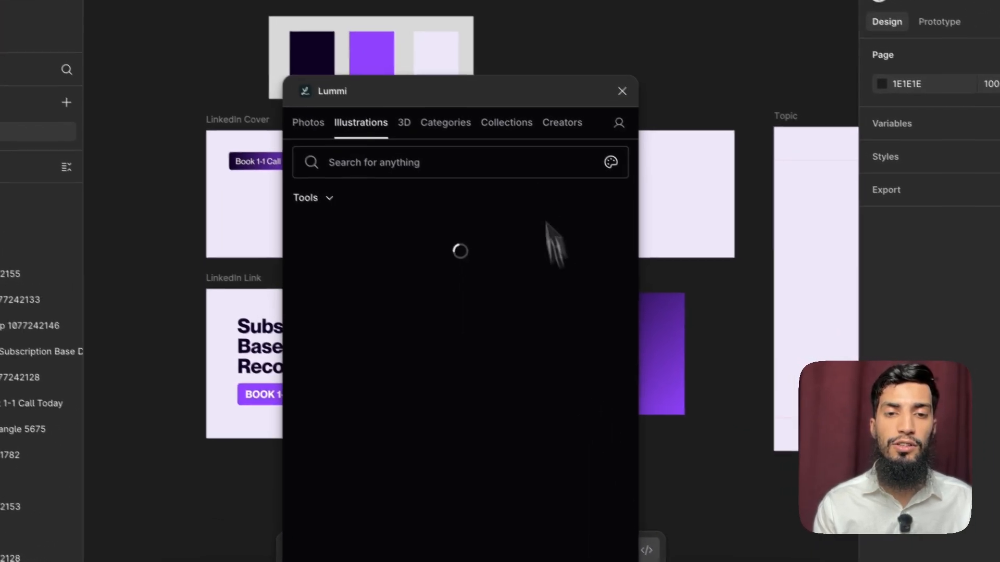
Step: Search the plugin's illustrations for "female" and browse the results for a suitable portrait
{"action": "left_click_drag", "start_coordinate": [448, 87], "coordinate": [261, 58]}
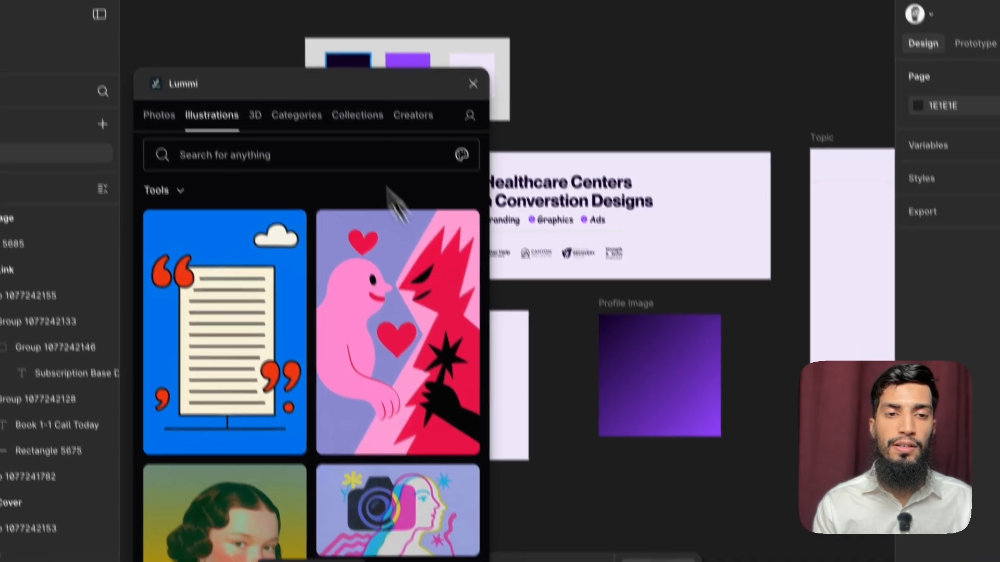
{"action": "left_click_drag", "start_coordinate": [374, 88], "coordinate": [601, 111]}
{"action": "left_click", "coordinate": [455, 177]}
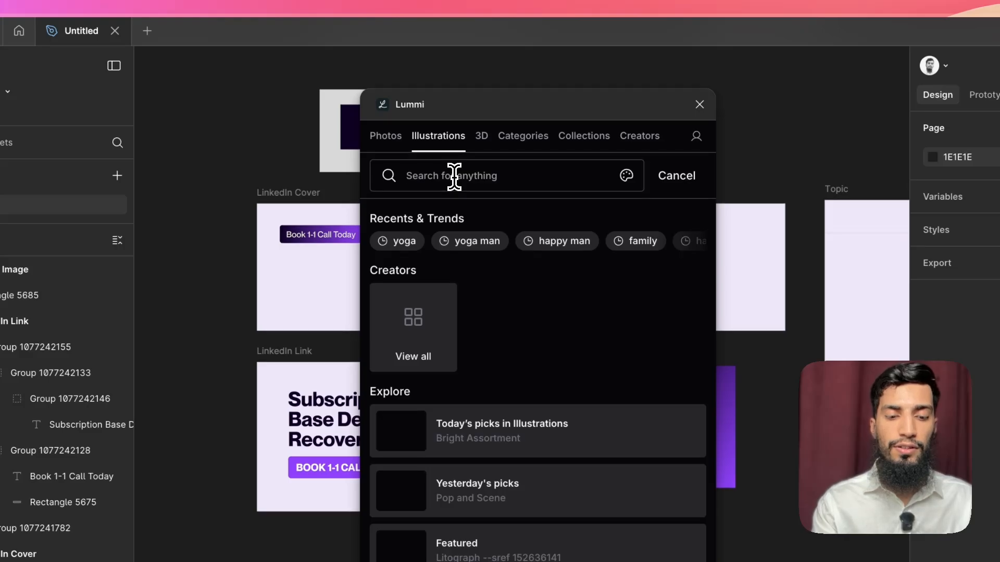
{"action": "type", "text": "female"}
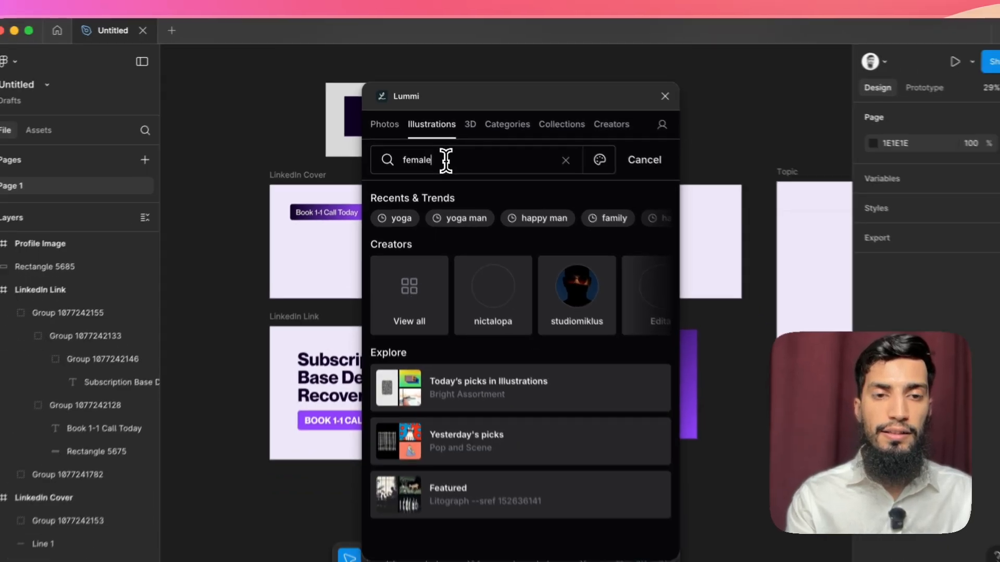
{"action": "key", "text": "Return"}
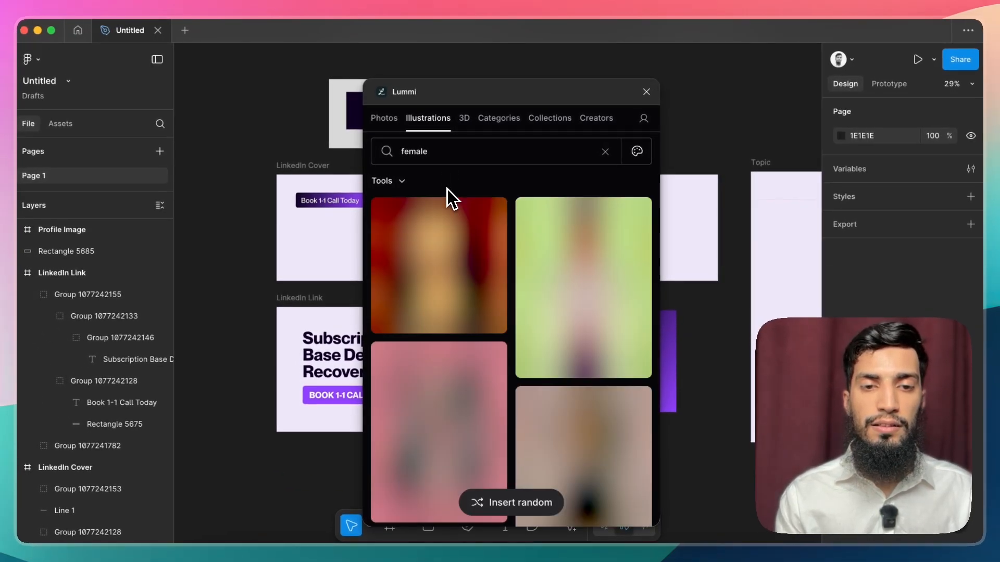
{"action": "scroll", "coordinate": [517, 307], "scroll_direction": "down", "scroll_amount": 10}
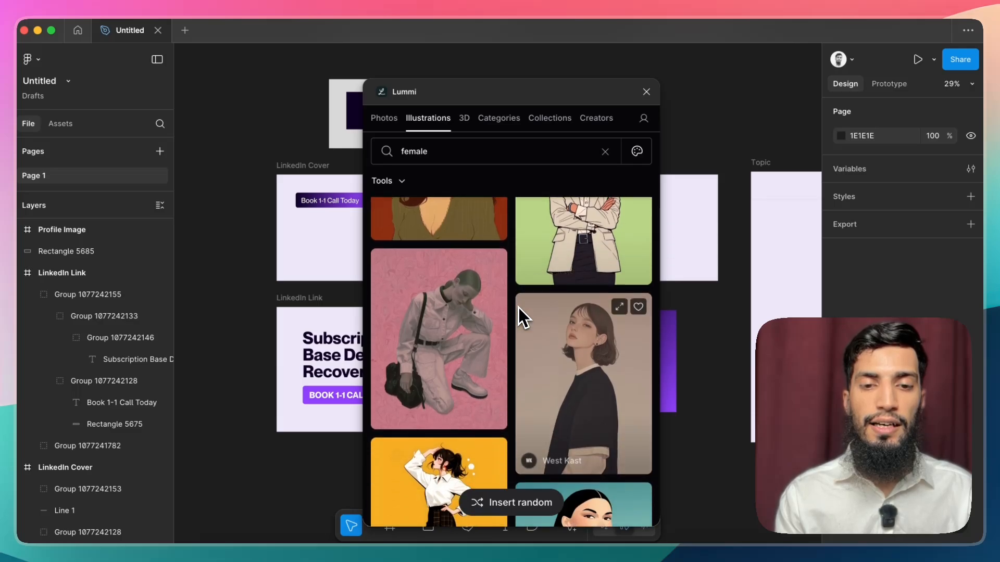
{"action": "scroll", "coordinate": [517, 307], "scroll_direction": "down", "scroll_amount": 5}
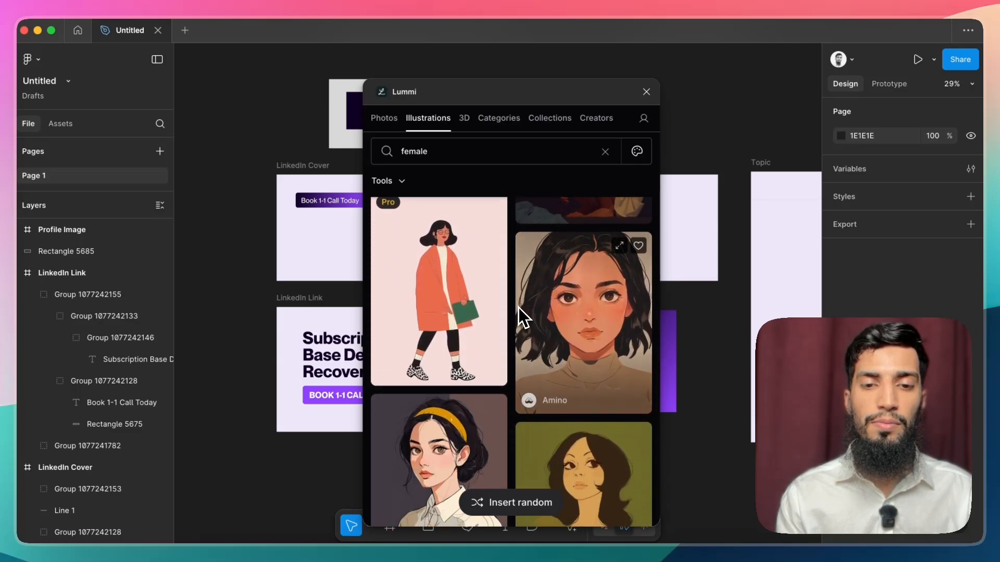
{"action": "scroll", "coordinate": [464, 256], "scroll_direction": "up", "scroll_amount": 1}
{"action": "scroll", "coordinate": [520, 310], "scroll_direction": "down", "scroll_amount": 5}
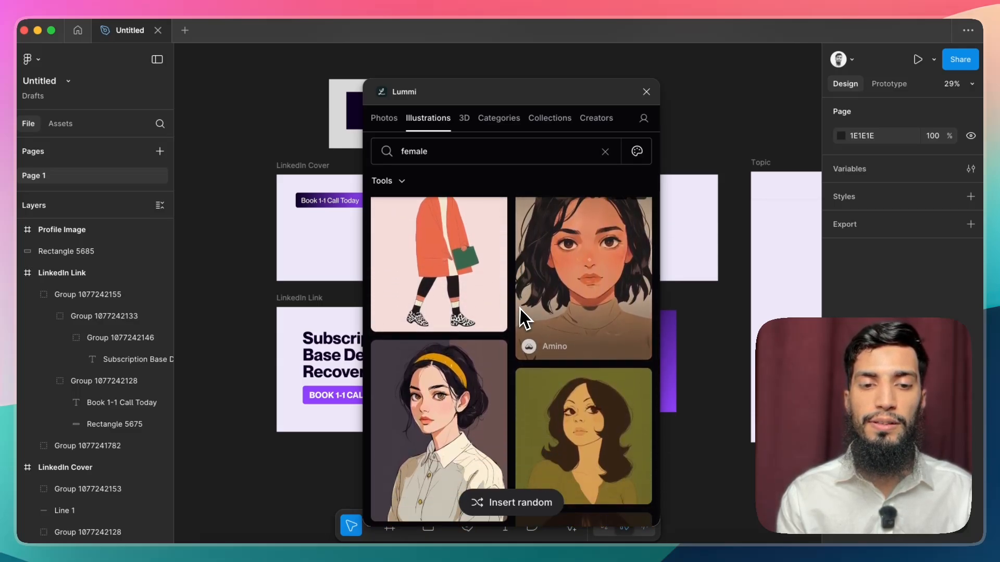
{"action": "scroll", "coordinate": [521, 309], "scroll_direction": "down", "scroll_amount": 8}
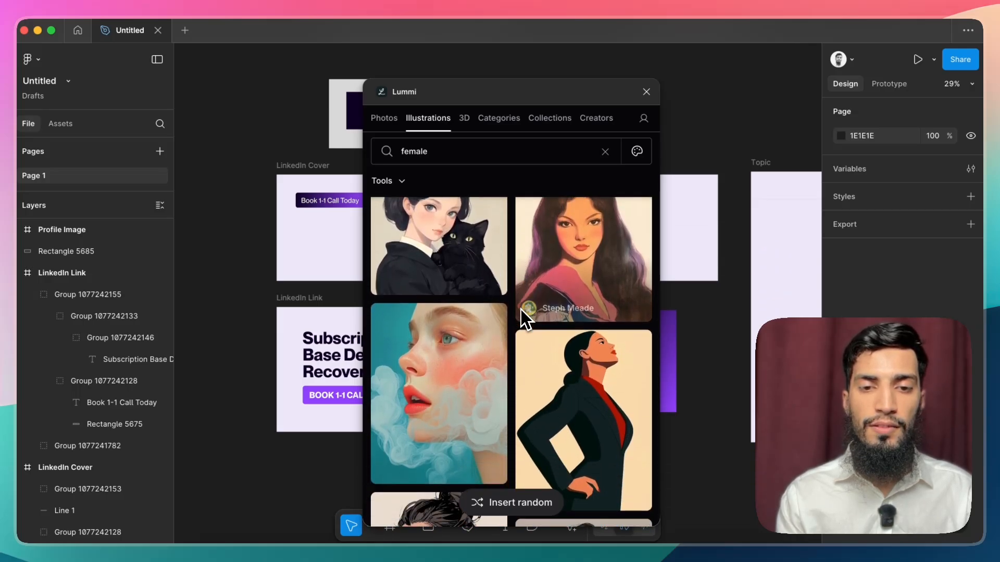
{"action": "scroll", "coordinate": [521, 313], "scroll_direction": "down", "scroll_amount": 2}
{"action": "scroll", "coordinate": [520, 380], "scroll_direction": "down", "scroll_amount": 8}
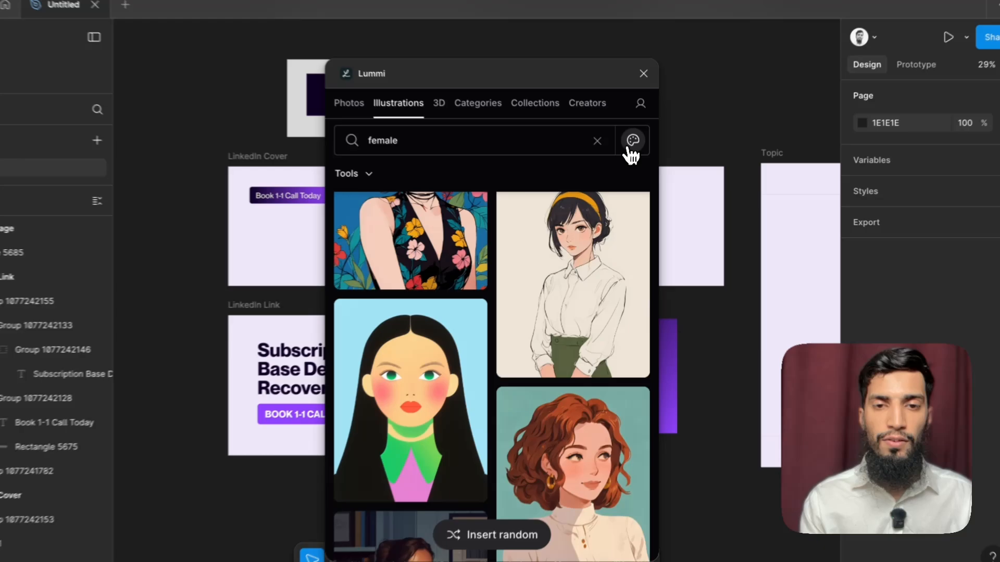
Step: Try filtering the "female" illustrations by purple #aa00ff, and clear the colour filter
{"action": "left_click", "coordinate": [632, 153]}
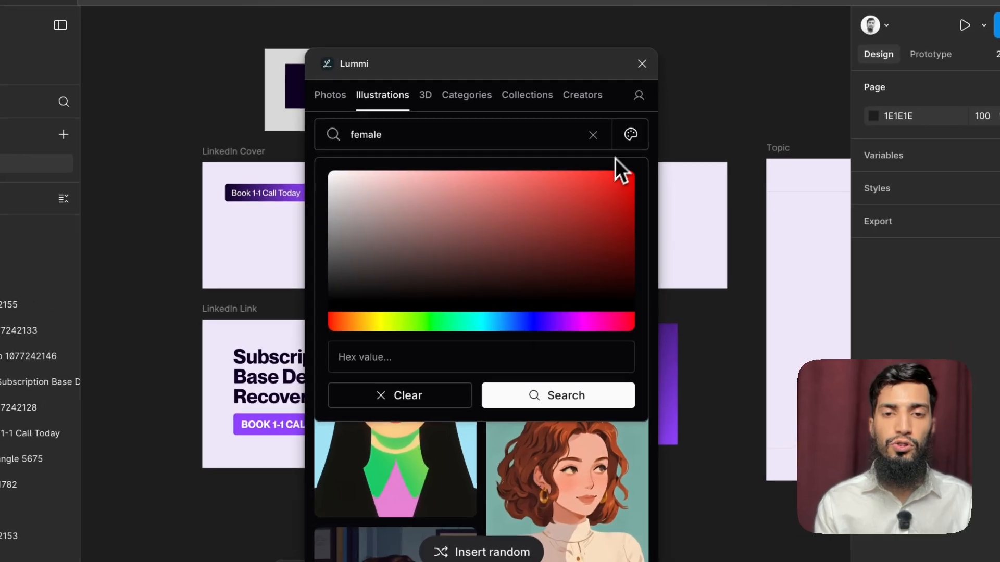
{"action": "left_click_drag", "start_coordinate": [544, 309], "coordinate": [577, 324]}
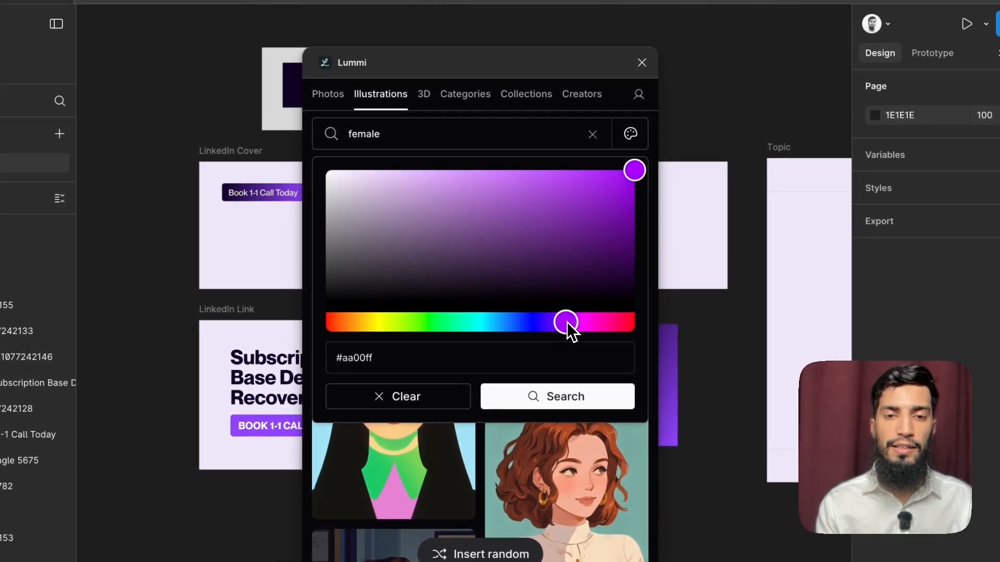
{"action": "left_click", "coordinate": [552, 399]}
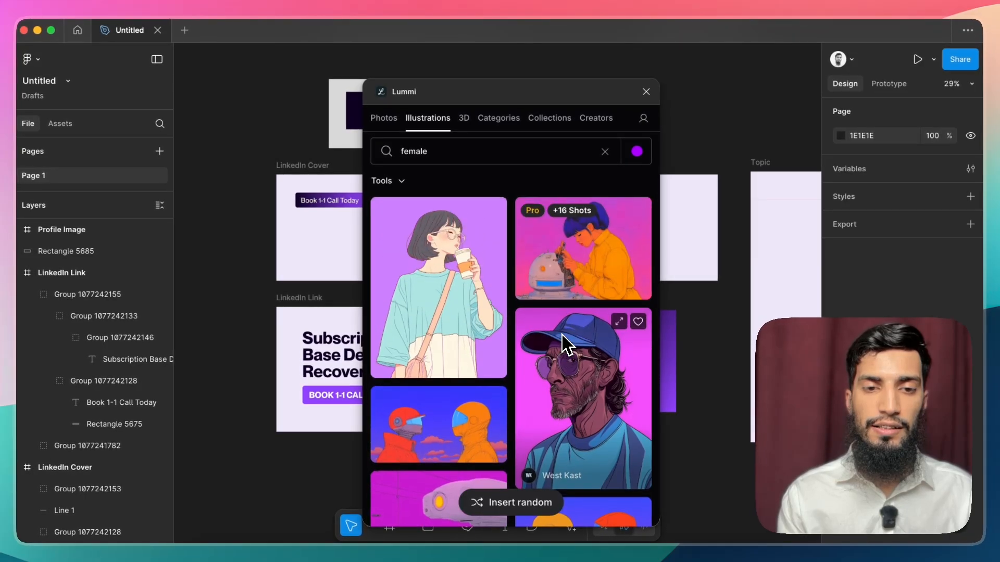
{"action": "left_click", "coordinate": [637, 152]}
{"action": "left_click", "coordinate": [451, 372]}
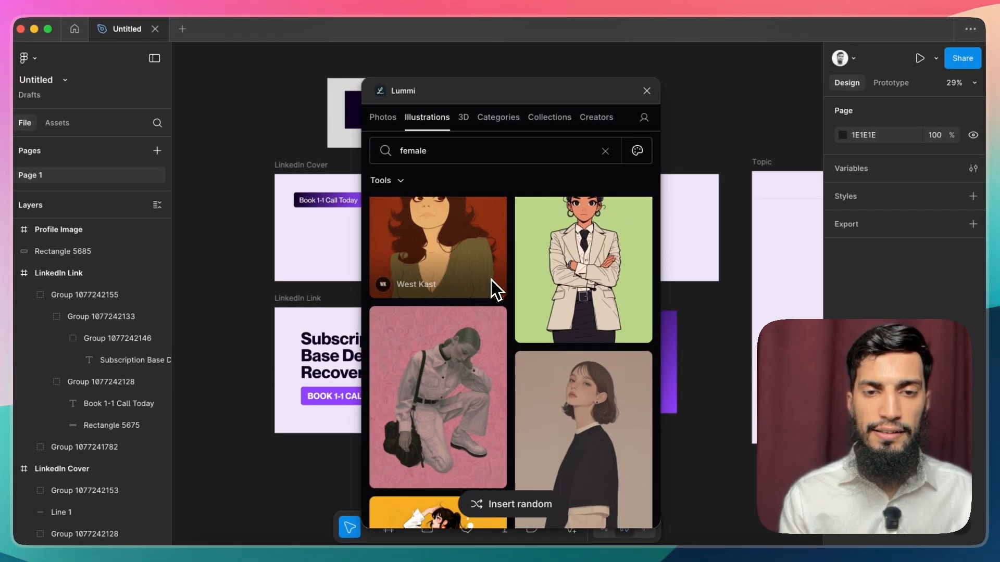
Step: Insert the illustration of the dark-haired woman on a plain olive background onto the canvas and close the plugin
{"action": "scroll", "coordinate": [485, 281], "scroll_direction": "down", "scroll_amount": 5}
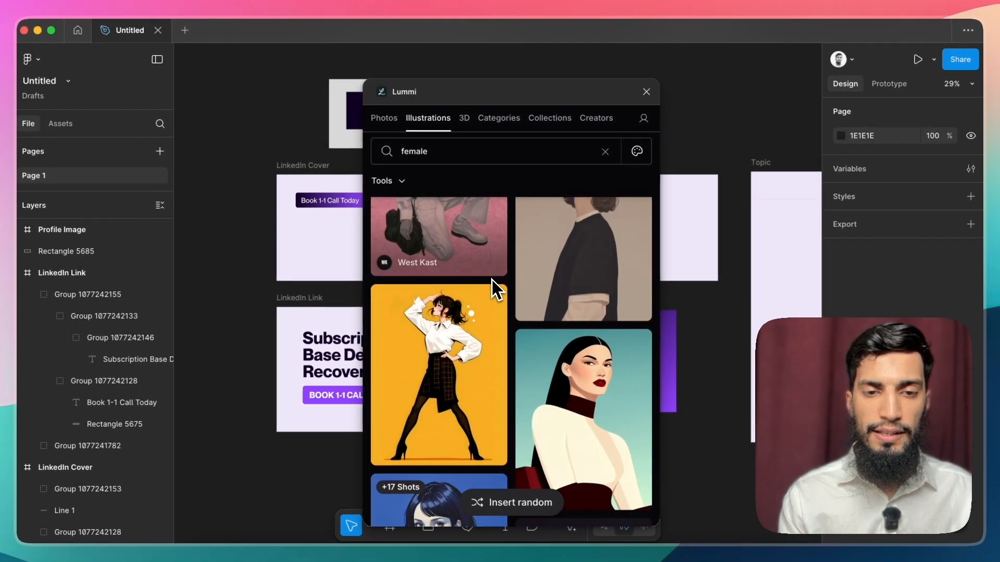
{"action": "scroll", "coordinate": [491, 279], "scroll_direction": "down", "scroll_amount": 10}
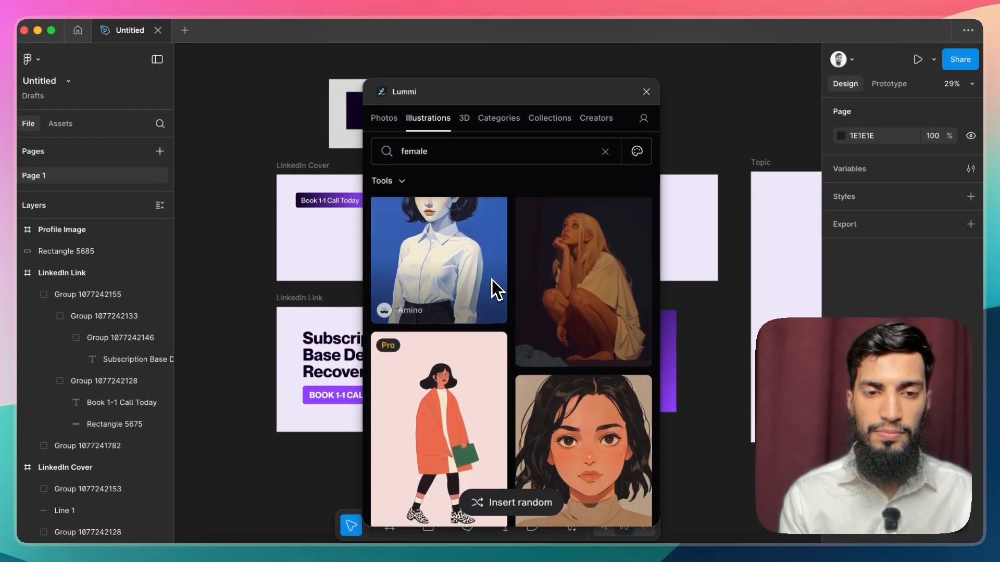
{"action": "scroll", "coordinate": [491, 279], "scroll_direction": "down", "scroll_amount": 3}
{"action": "scroll", "coordinate": [492, 280], "scroll_direction": "up", "scroll_amount": 3}
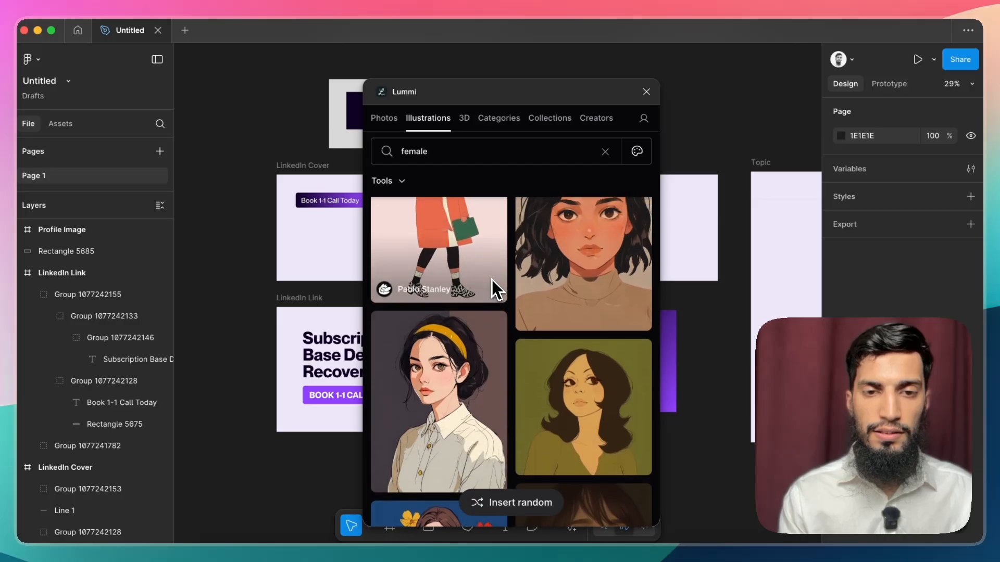
{"action": "scroll", "coordinate": [492, 280], "scroll_direction": "down", "scroll_amount": 3}
{"action": "scroll", "coordinate": [492, 280], "scroll_direction": "down", "scroll_amount": 2}
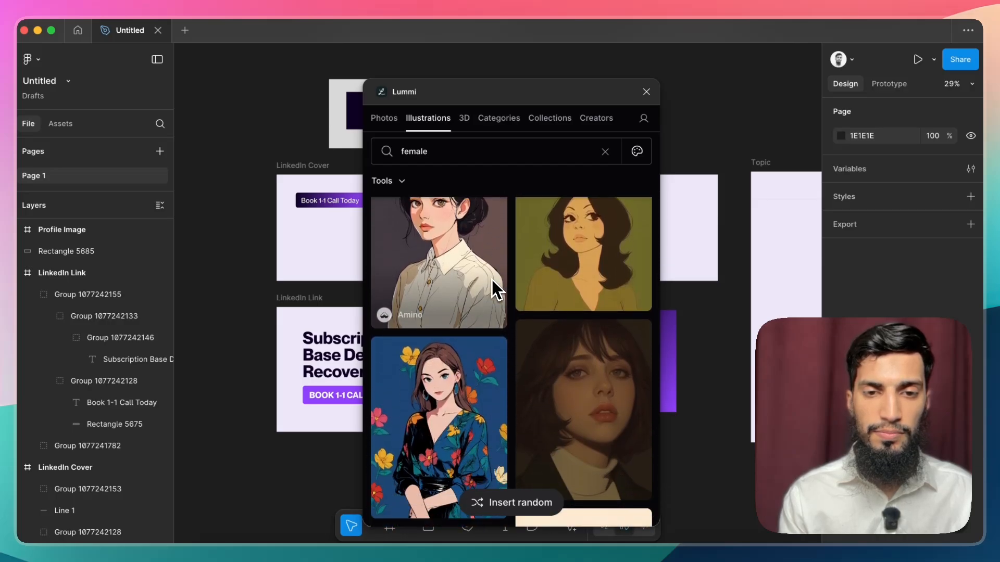
{"action": "left_click", "coordinate": [593, 266]}
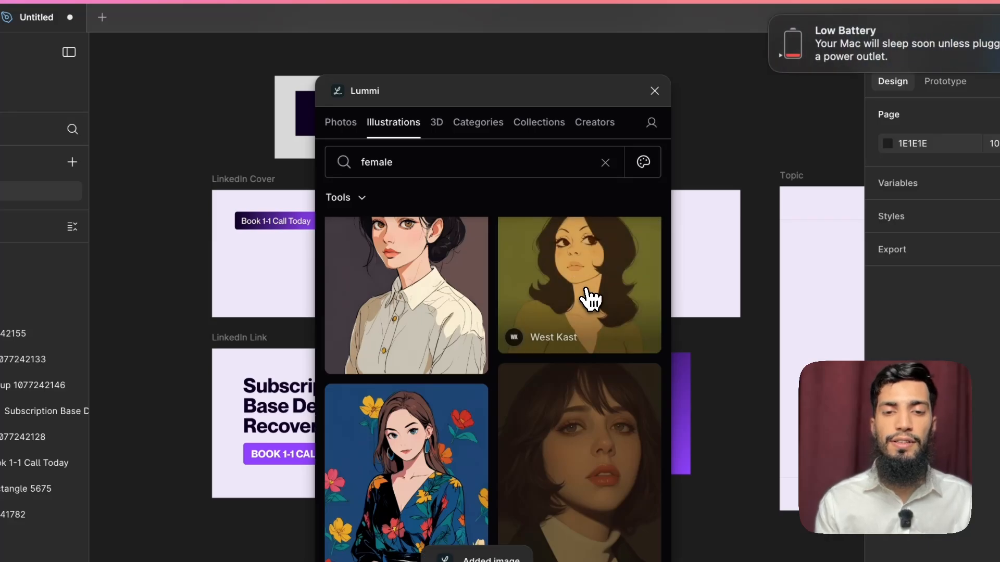
{"action": "left_click", "coordinate": [771, 19]}
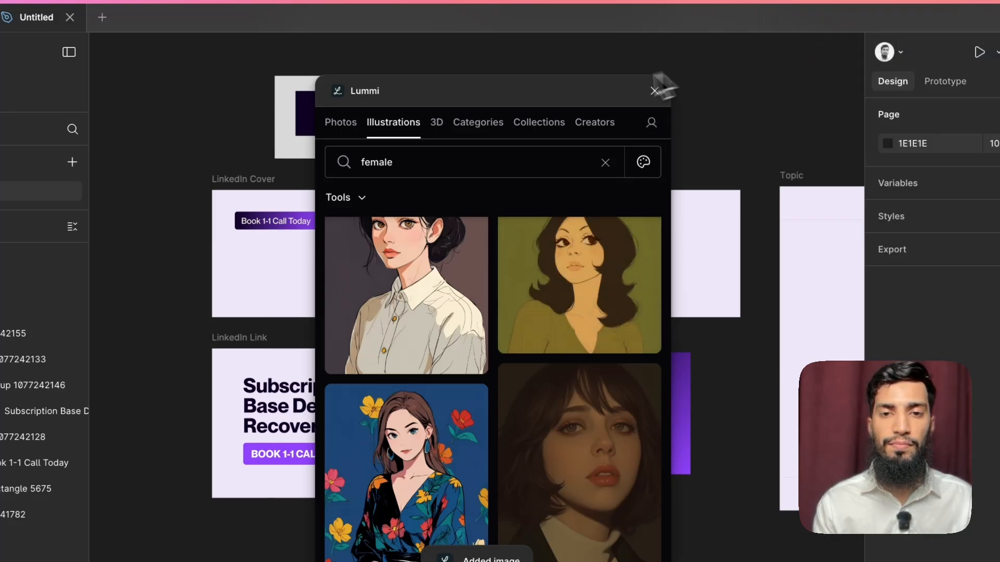
{"action": "left_click_drag", "start_coordinate": [593, 91], "coordinate": [312, 89]}
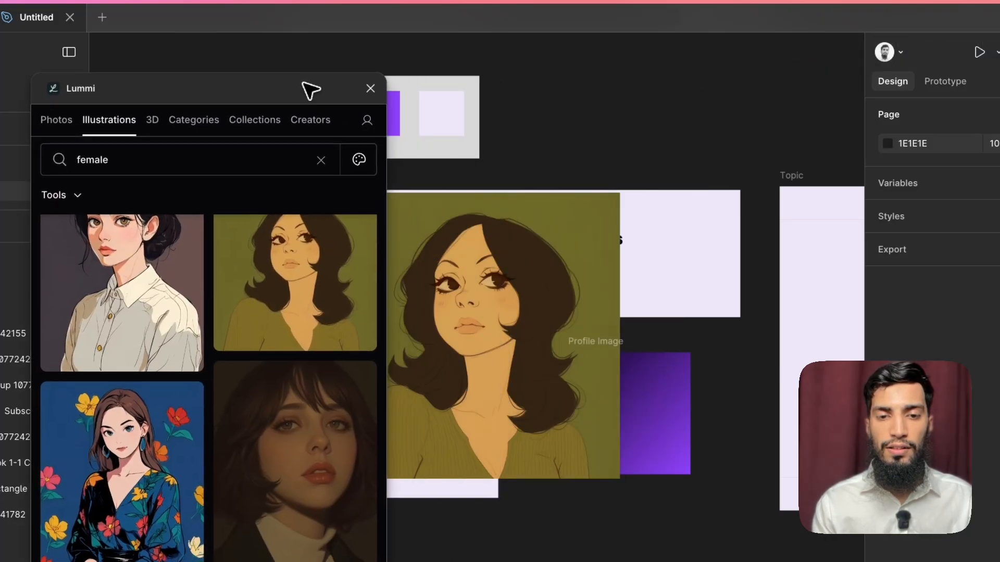
{"action": "left_click", "coordinate": [370, 88]}
Step: Remove the olive background from the inserted illustration of the woman
{"action": "left_click_drag", "start_coordinate": [513, 357], "coordinate": [583, 392]}
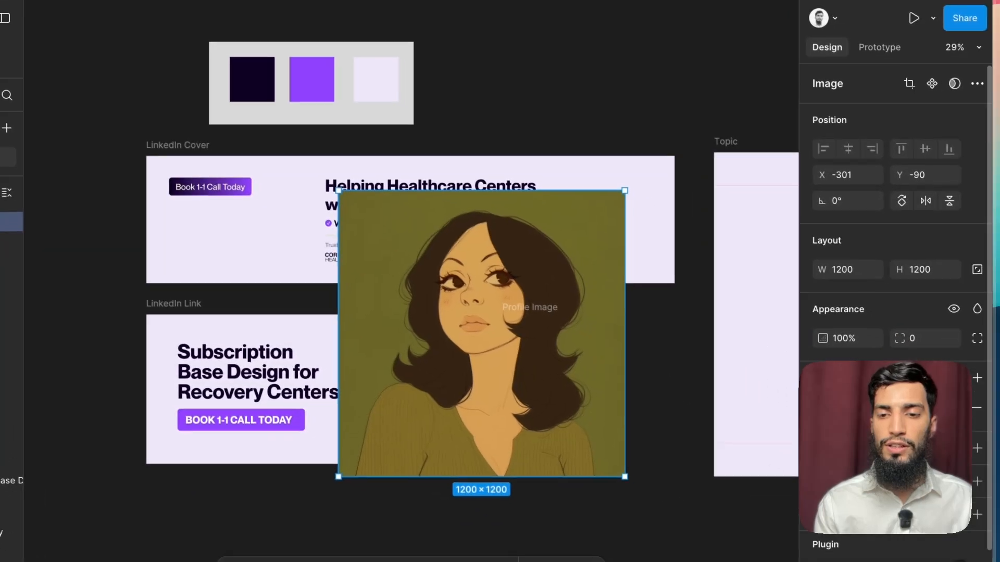
{"action": "left_click", "coordinate": [884, 441]}
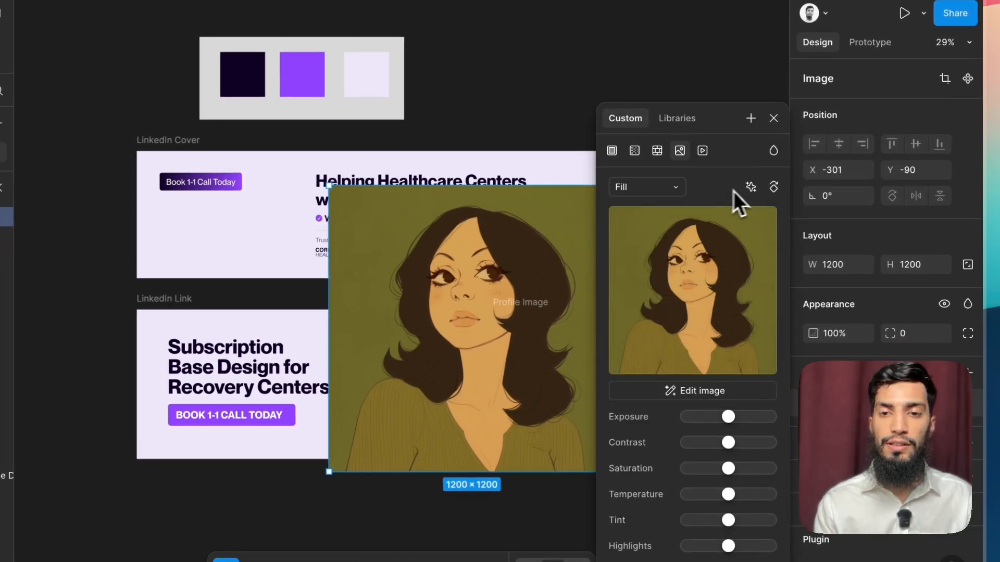
{"action": "left_click", "coordinate": [749, 187]}
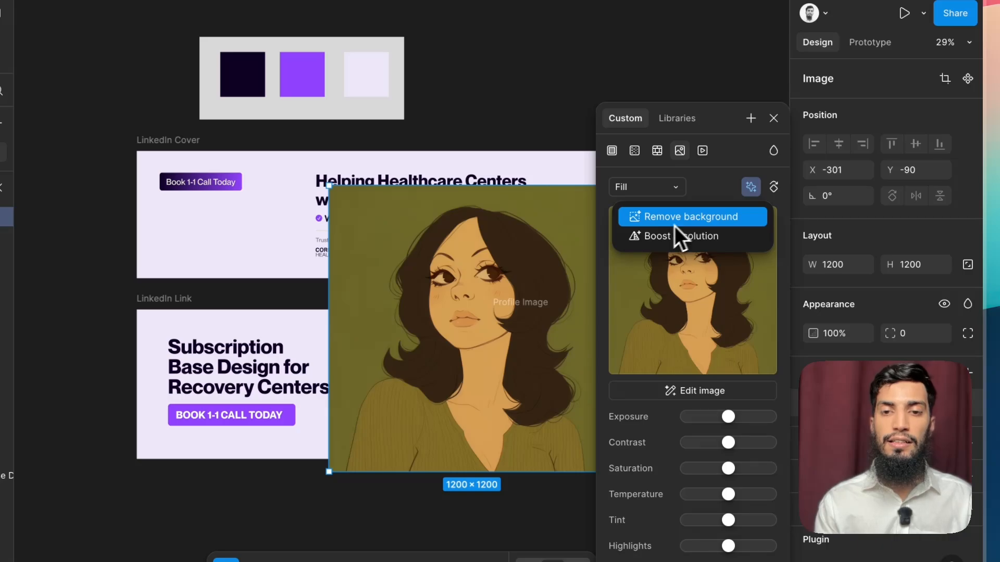
{"action": "left_click", "coordinate": [708, 218]}
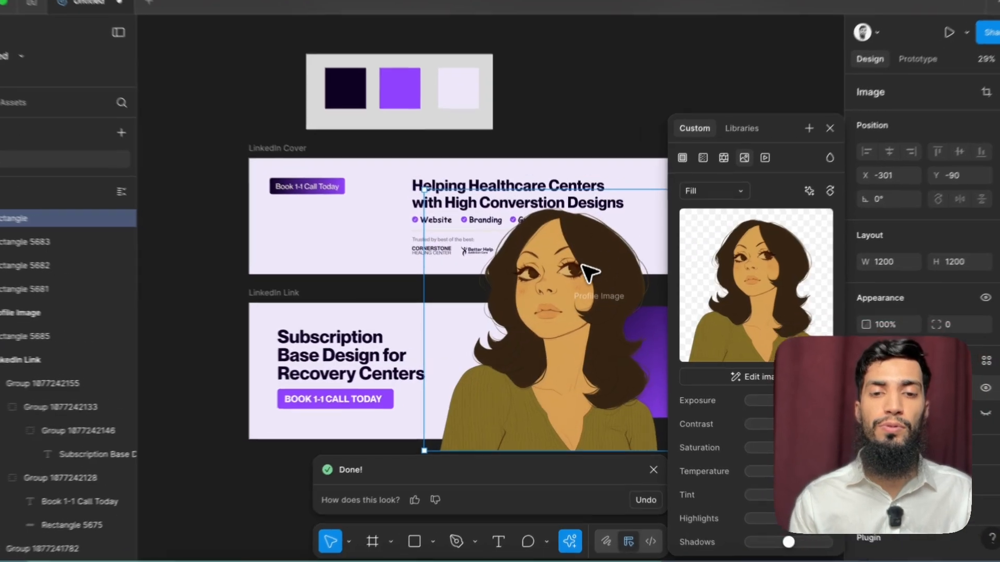
Step: Scale the woman illustration down to about 493 × 493 and fit it against the lower edge of the Profile Image frame
{"action": "scroll", "coordinate": [579, 275], "scroll_direction": "down", "scroll_amount": 5}
{"action": "scroll", "coordinate": [581, 278], "scroll_direction": "right", "scroll_amount": 2}
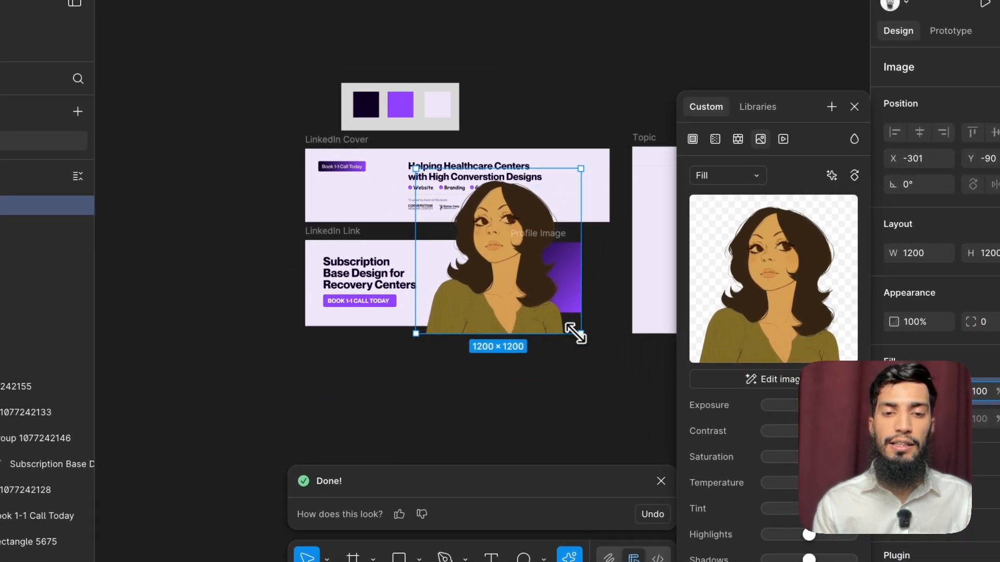
{"action": "left_click_drag", "start_coordinate": [580, 332], "coordinate": [550, 292]}
{"action": "scroll", "coordinate": [565, 292], "scroll_direction": "up", "scroll_amount": 5}
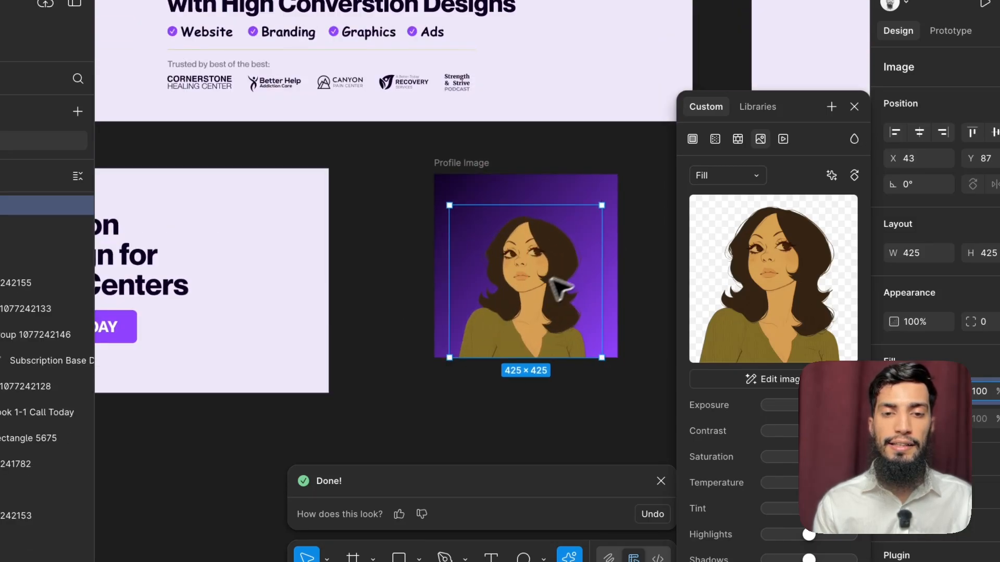
{"action": "left_click_drag", "start_coordinate": [604, 210], "coordinate": [617, 182]}
{"action": "left_click_drag", "start_coordinate": [583, 222], "coordinate": [572, 221]}
{"action": "scroll", "coordinate": [546, 396], "scroll_direction": "down", "scroll_amount": 5}
{"action": "left_click", "coordinate": [552, 409]}
{"action": "scroll", "coordinate": [556, 410], "scroll_direction": "up", "scroll_amount": 3}
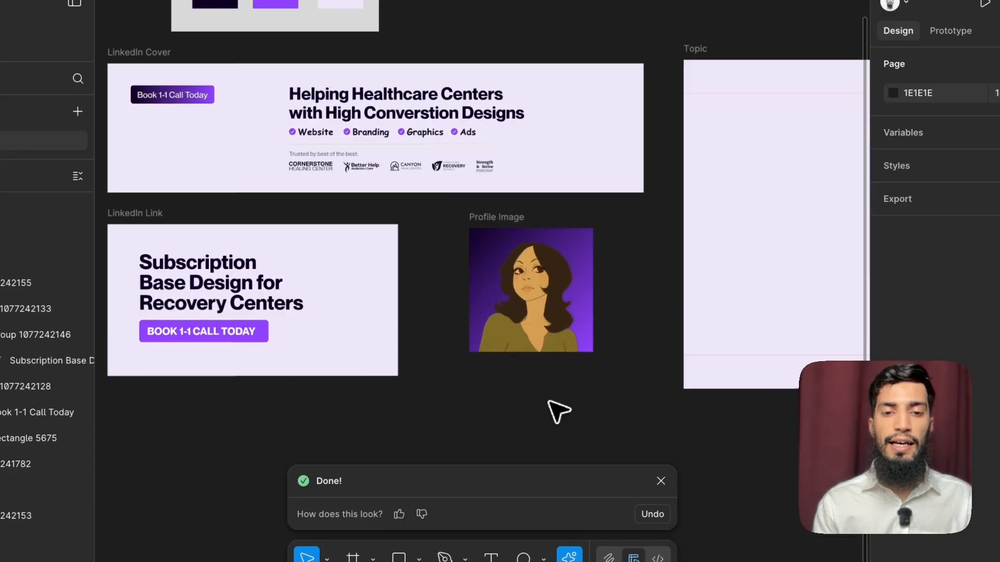
{"action": "left_click", "coordinate": [508, 342]}
{"action": "scroll", "coordinate": [509, 341], "scroll_direction": "up", "scroll_amount": 2}
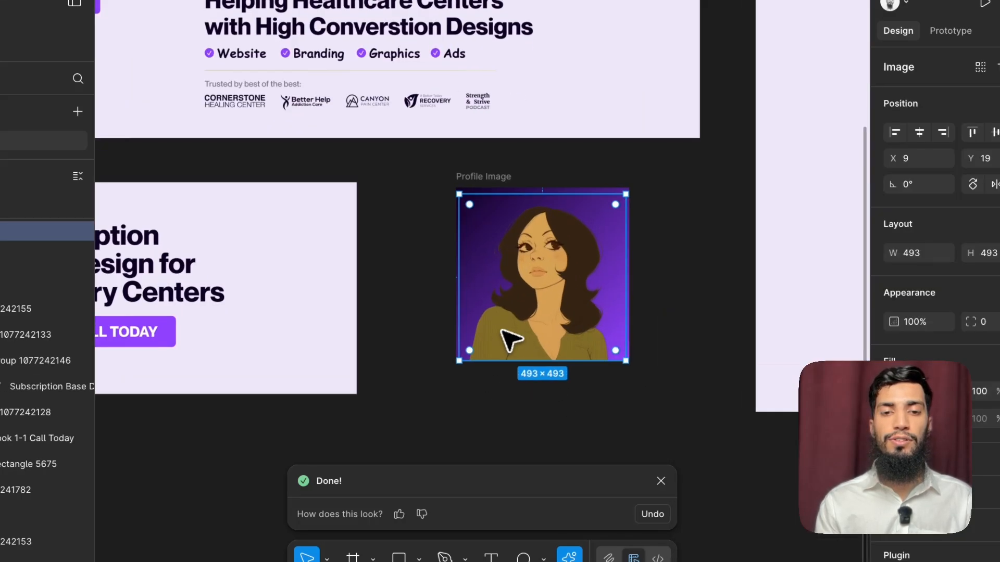
{"action": "left_click", "coordinate": [541, 388]}
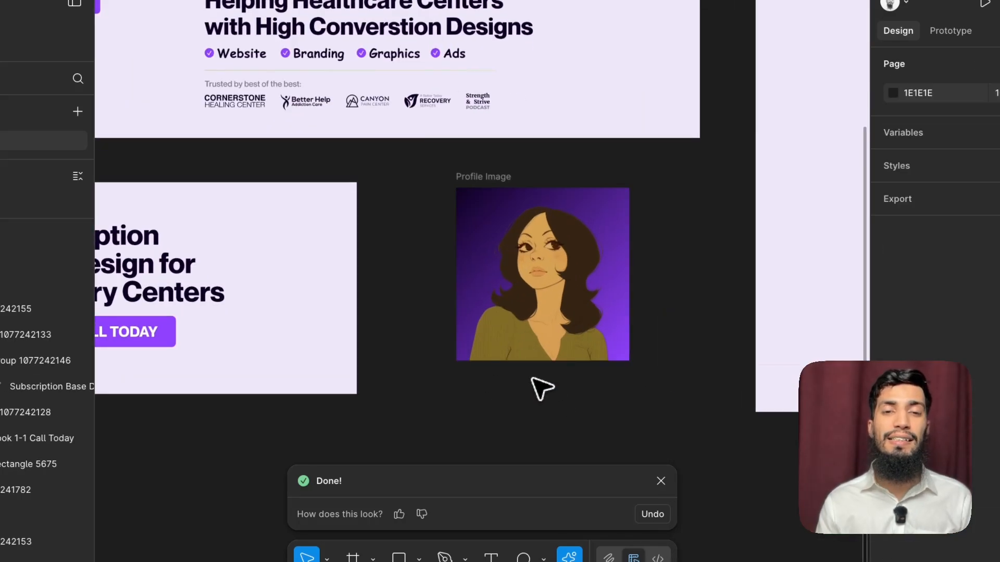
{"action": "left_click", "coordinate": [556, 331]}
{"action": "scroll", "coordinate": [547, 379], "scroll_direction": "down", "scroll_amount": 3}
{"action": "left_click", "coordinate": [550, 380]}
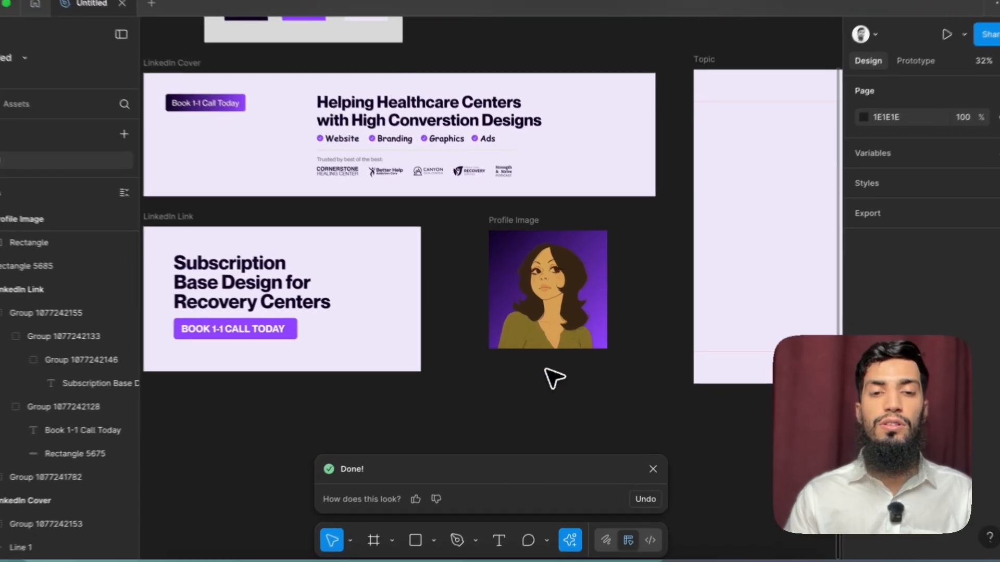
Step: Copy the LinkedIn Cover heading into the upper half of the Topic frame, at about X 191, Y 453
{"action": "scroll", "coordinate": [553, 374], "scroll_direction": "down", "scroll_amount": 5}
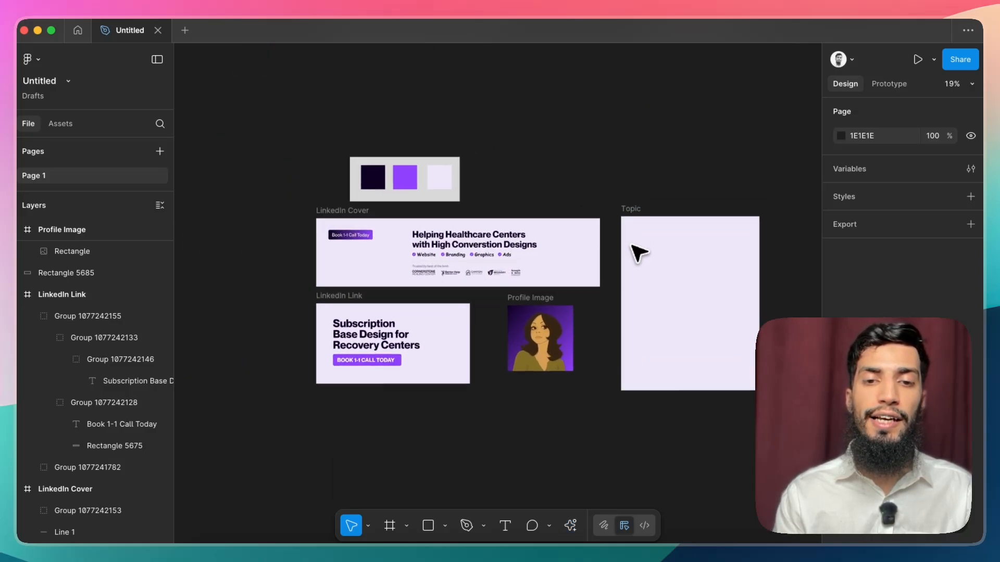
{"action": "left_click", "coordinate": [654, 273]}
{"action": "left_click", "coordinate": [490, 240]}
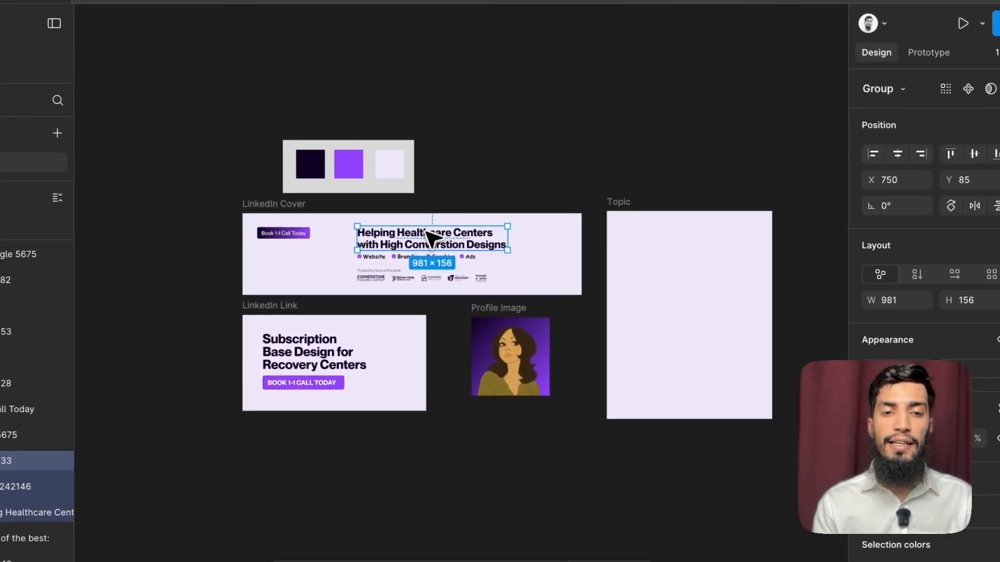
{"action": "left_click_drag", "start_coordinate": [426, 231], "coordinate": [698, 304]}
{"action": "scroll", "coordinate": [697, 304], "scroll_direction": "up", "scroll_amount": 3}
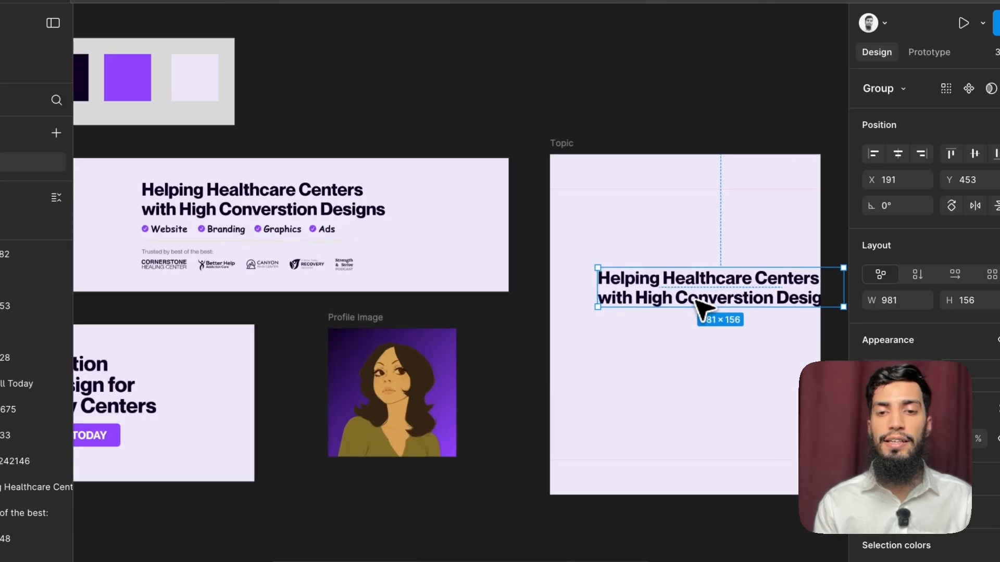
Step: Replace the copied heading in the Topic frame with "If you want to win, You have to work"
{"action": "double_click", "coordinate": [729, 308]}
{"action": "key", "text": "Return"}
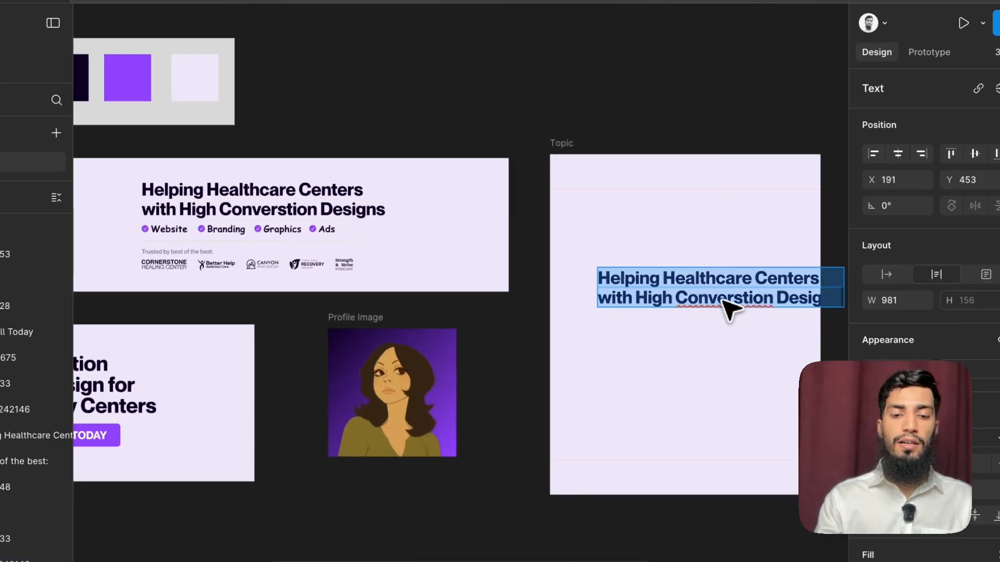
{"action": "type", "text": "If you w"}
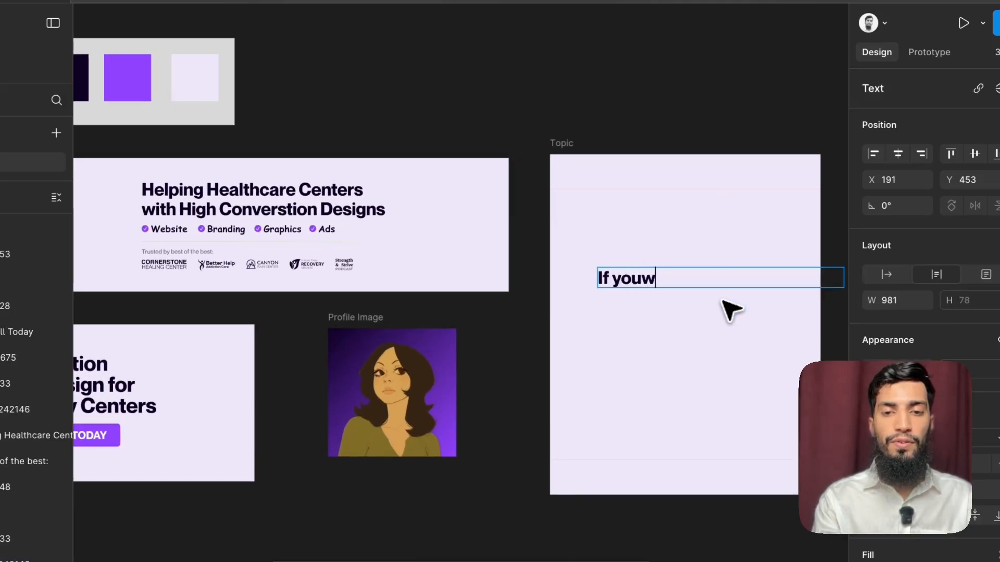
{"action": "key", "text": "BackSpace"}
{"action": "type", "text": "want to won"}
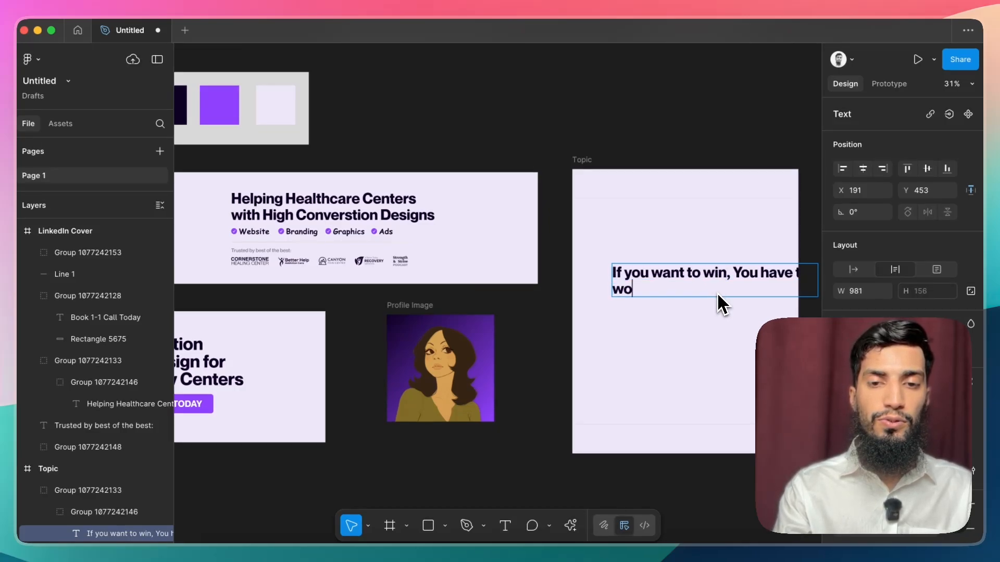
{"action": "key", "text": "Escape"}
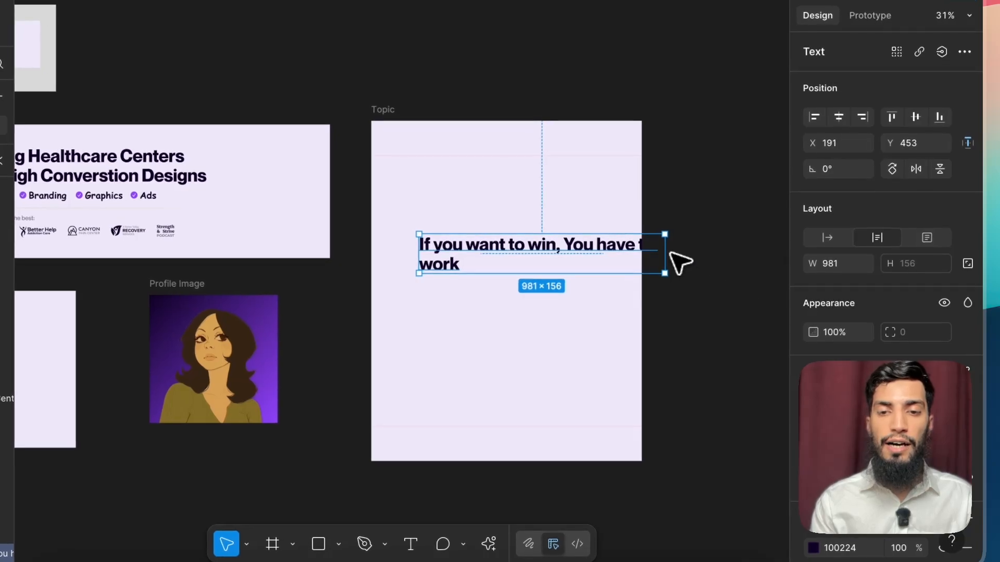
Step: Enlarge the Topic text and resize its box to 707 wide so it wraps onto three lines, centred at X 186, Y 482
{"action": "left_click_drag", "start_coordinate": [664, 254], "coordinate": [531, 263]}
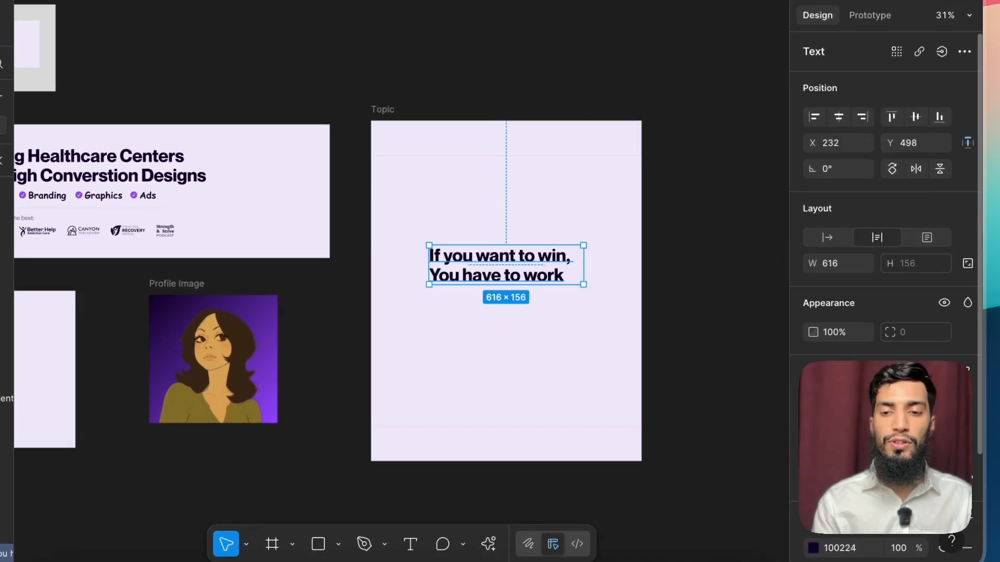
{"action": "key", "text": "Return"}
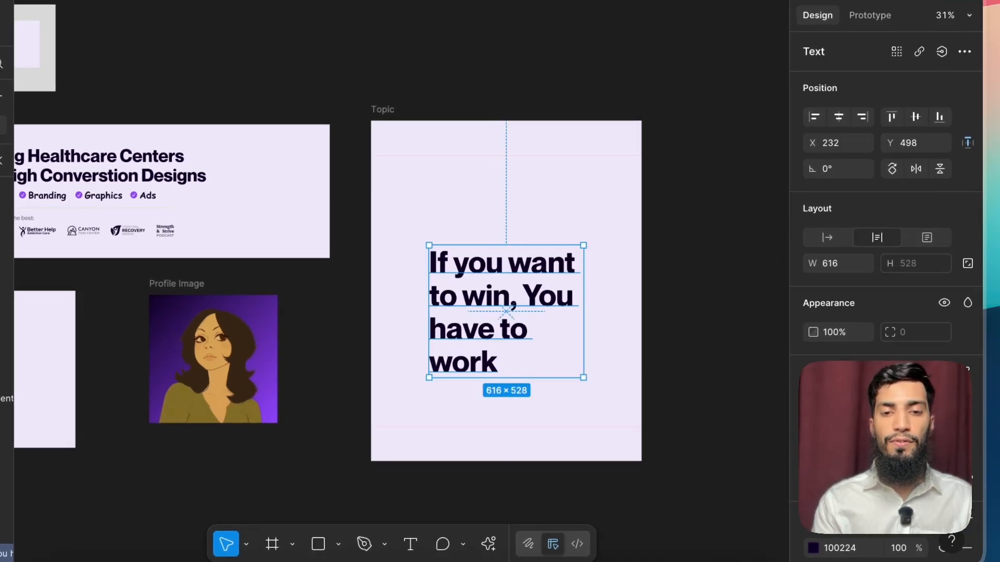
{"action": "left_click_drag", "start_coordinate": [583, 317], "coordinate": [607, 318]}
{"action": "left_click_drag", "start_coordinate": [577, 315], "coordinate": [530, 303]}
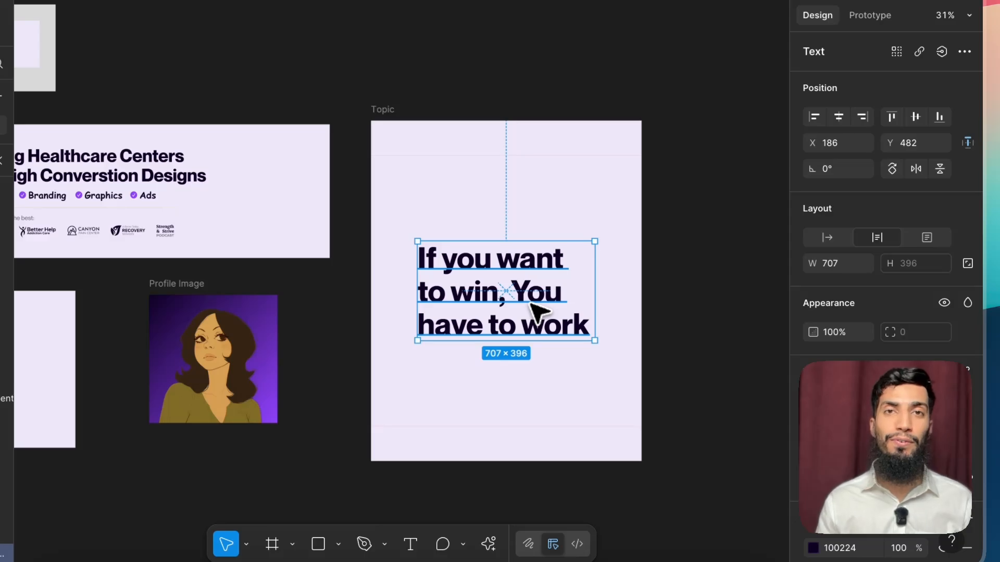
Step: Preview the Source Serif fonts on the LinkedIn Cover and LinkedIn Link headings together
{"action": "scroll", "coordinate": [421, 269], "scroll_direction": "left", "scroll_amount": 5}
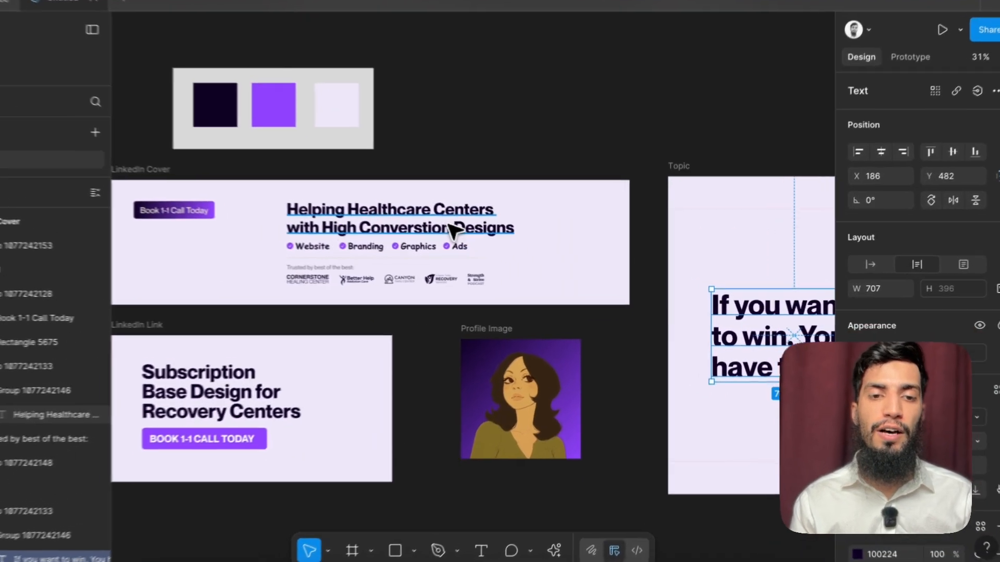
{"action": "left_click", "coordinate": [453, 229]}
{"action": "scroll", "coordinate": [456, 229], "scroll_direction": "left", "scroll_amount": 3}
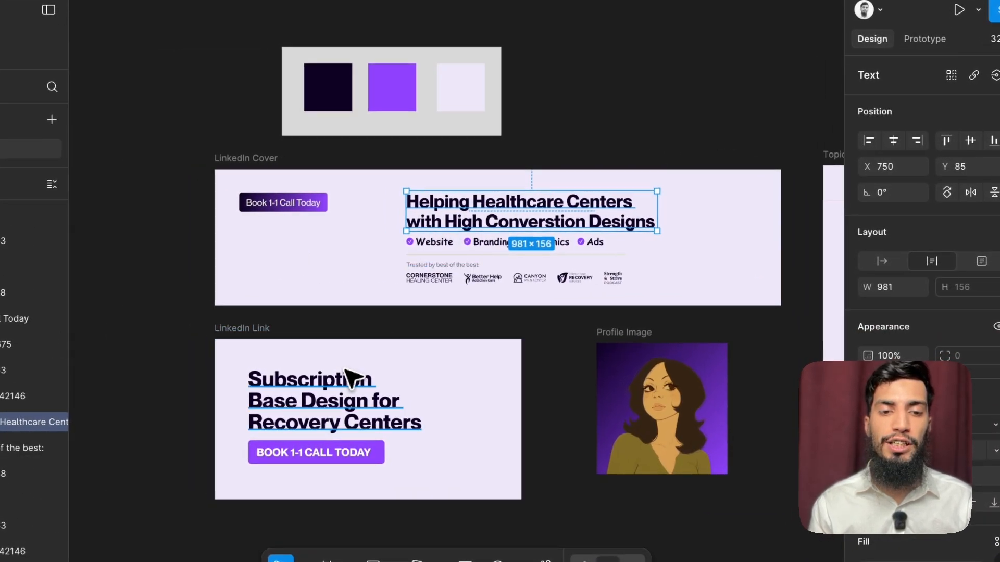
{"action": "left_click", "coordinate": [344, 371], "text": "shift"}
{"action": "left_click", "coordinate": [932, 425]}
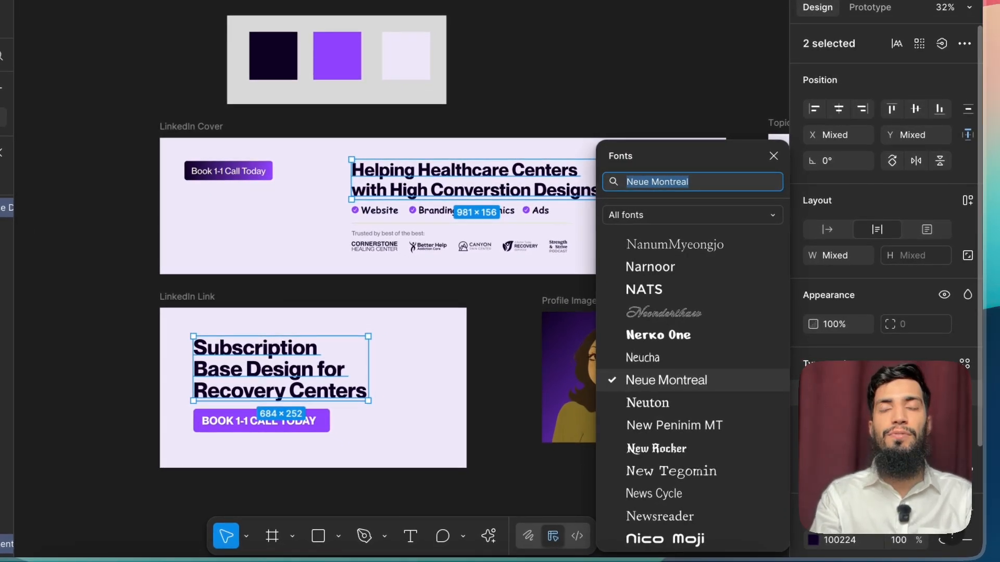
{"action": "type", "text": "sour"}
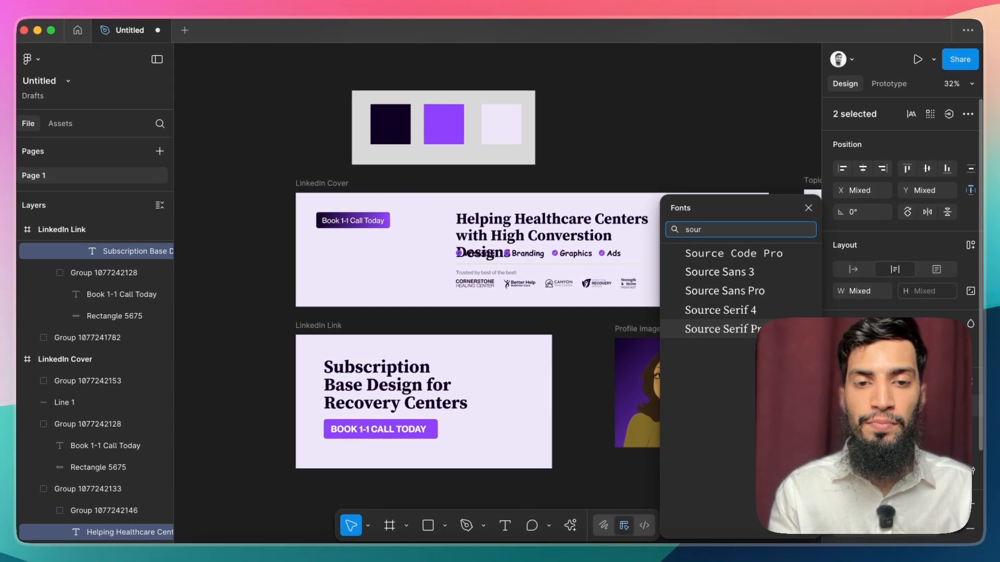
{"action": "key", "text": "Up"}
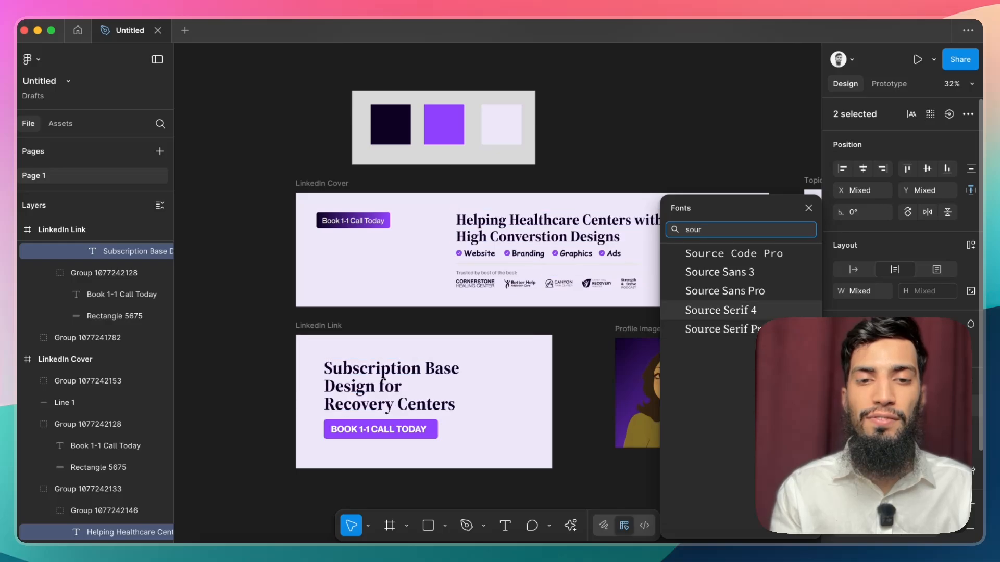
{"action": "key", "text": "Up"}
{"action": "key", "text": "Up"}
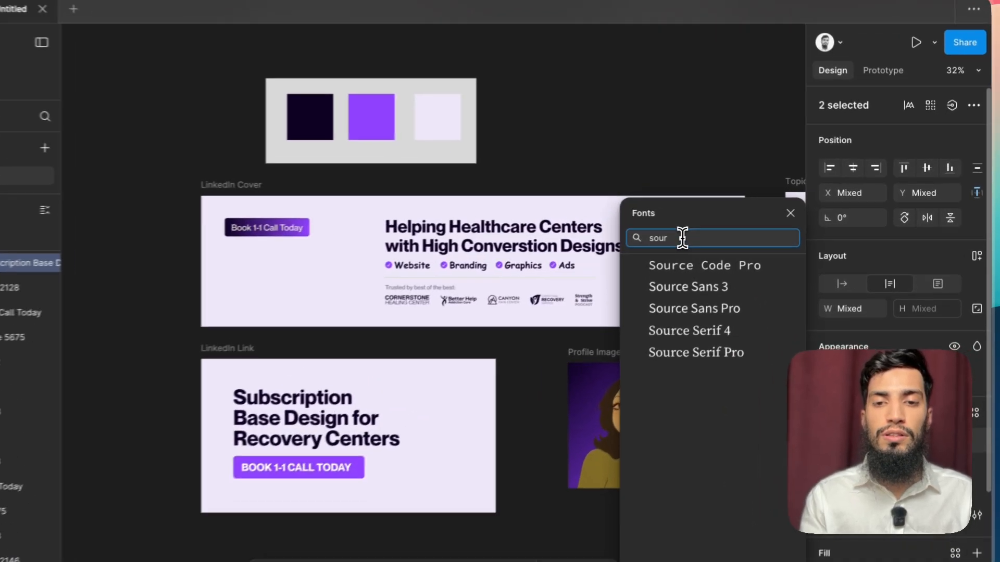
Step: Set both selected headings to Instrument Serif and widen the LinkedIn Link heading so it wraps onto two lines
{"action": "double_click", "coordinate": [714, 229]}
{"action": "type", "text": "ins"}
{"action": "key", "text": "Down"}
{"action": "key", "text": "Down"}
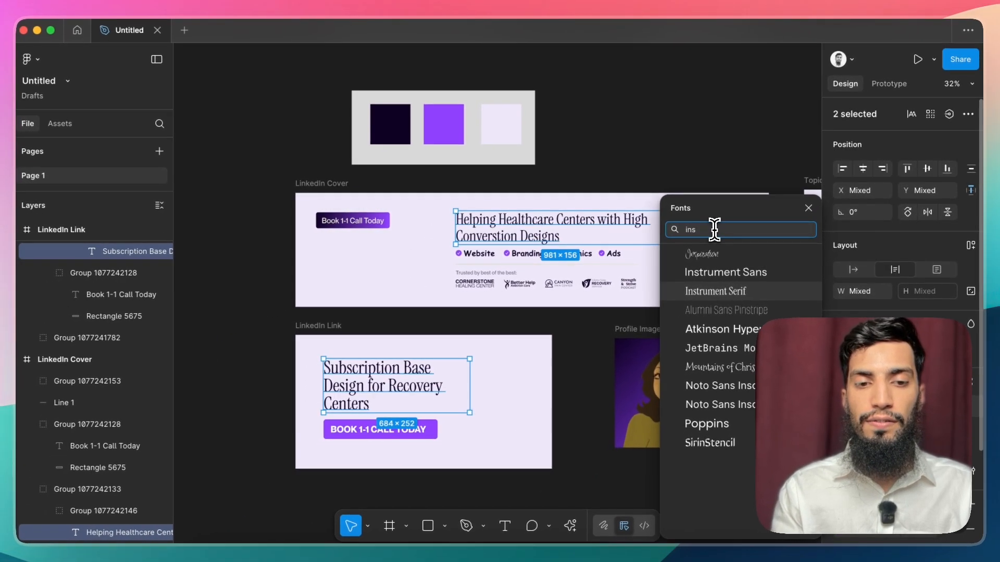
{"action": "key", "text": "Return"}
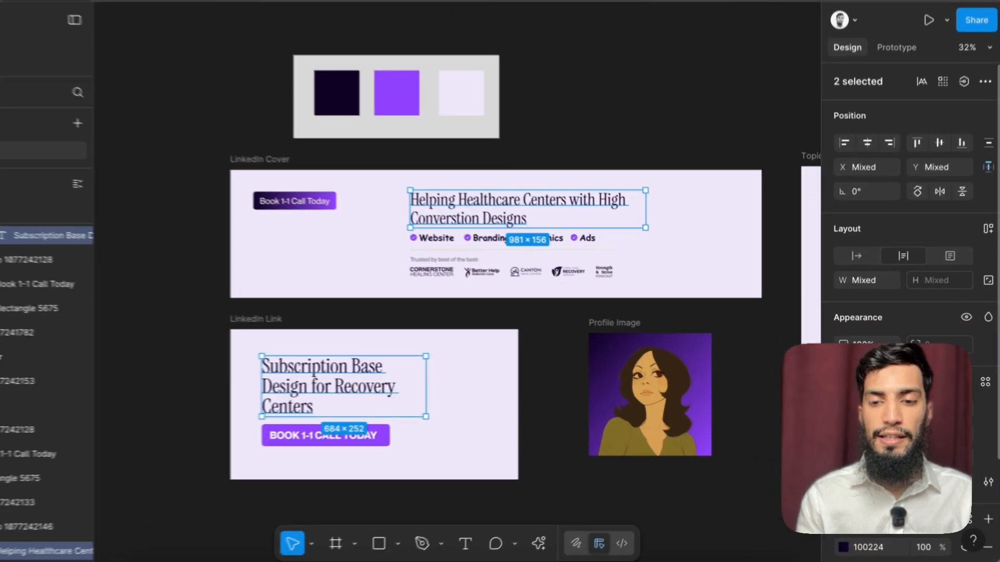
{"action": "left_click", "coordinate": [379, 348]}
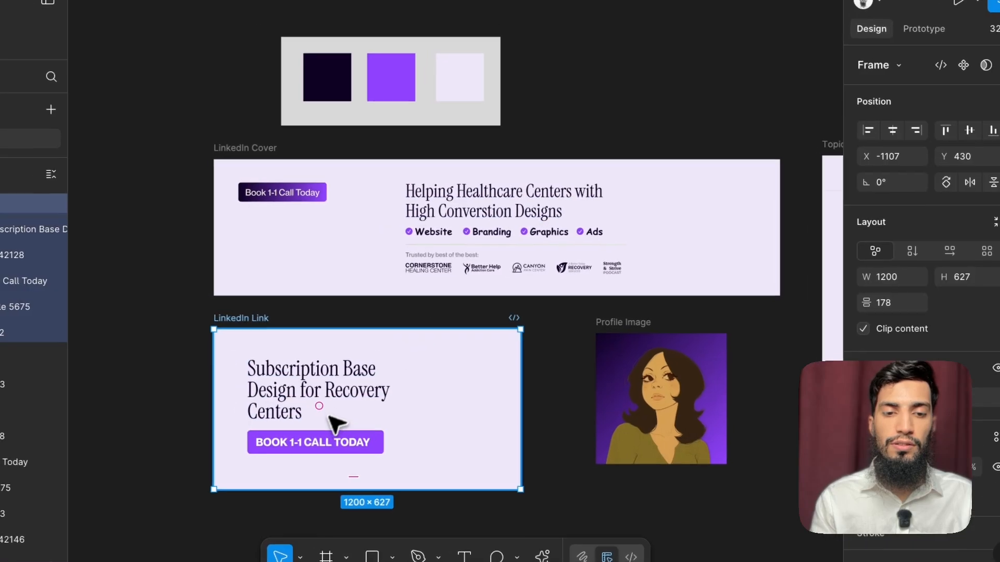
{"action": "left_click", "coordinate": [310, 405]}
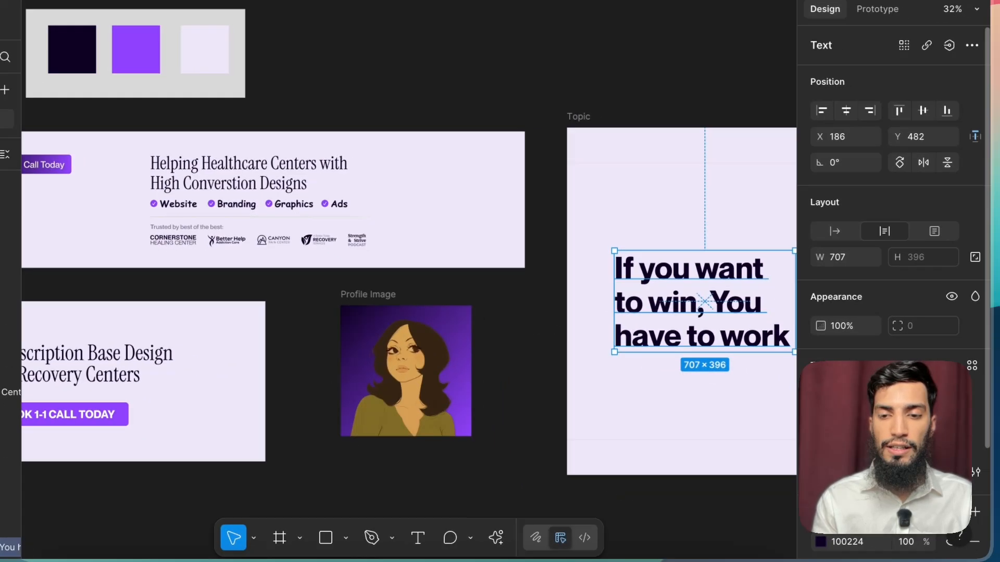
Step: Set the font of the Topic frame's text to Instrument Serif
{"action": "left_click", "coordinate": [906, 408]}
{"action": "type", "text": "ins"}
{"action": "key", "text": "Down"}
{"action": "key", "text": "Down"}
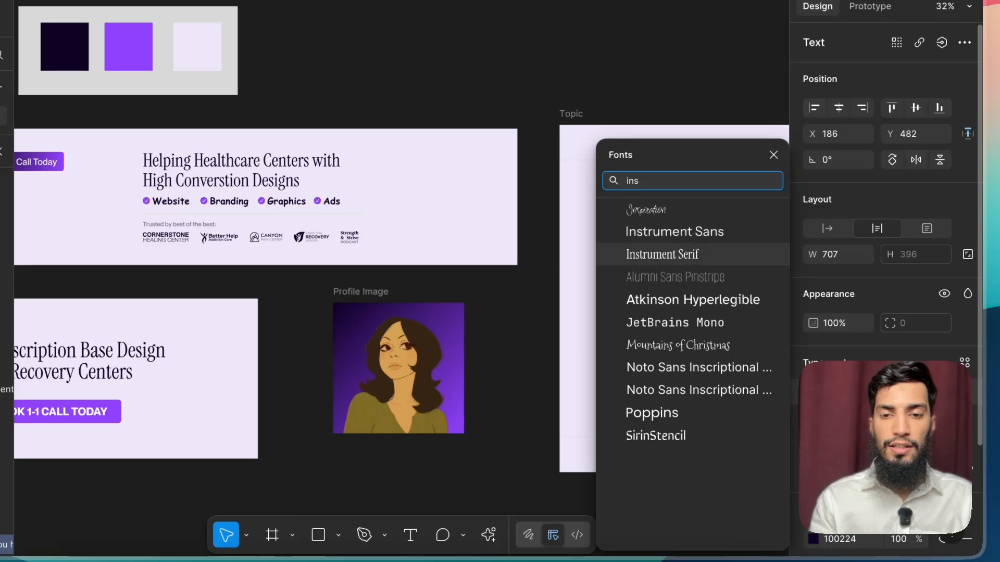
{"action": "key", "text": "Return"}
{"action": "scroll", "coordinate": [630, 358], "scroll_direction": "right", "scroll_amount": 5}
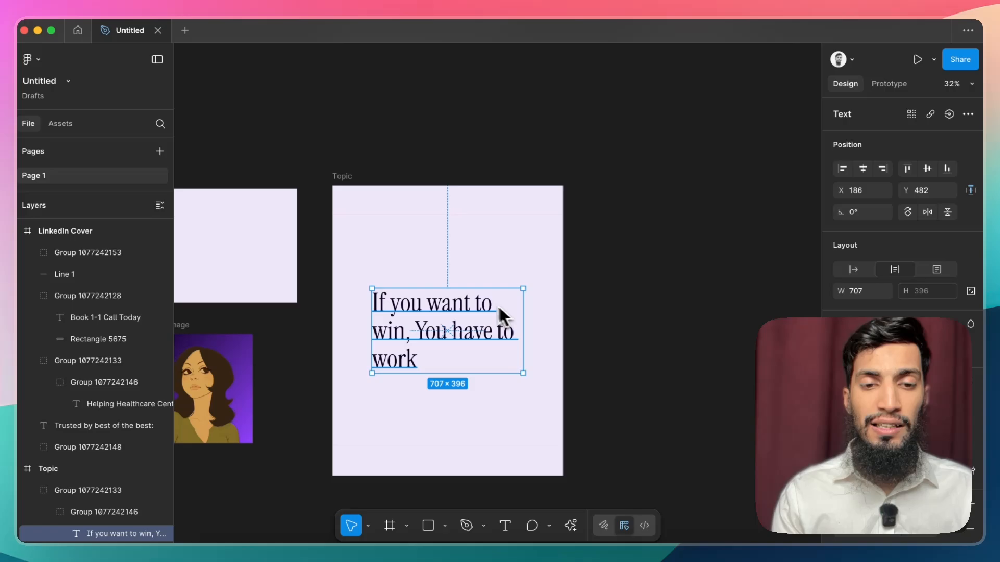
{"action": "left_click", "coordinate": [885, 407]}
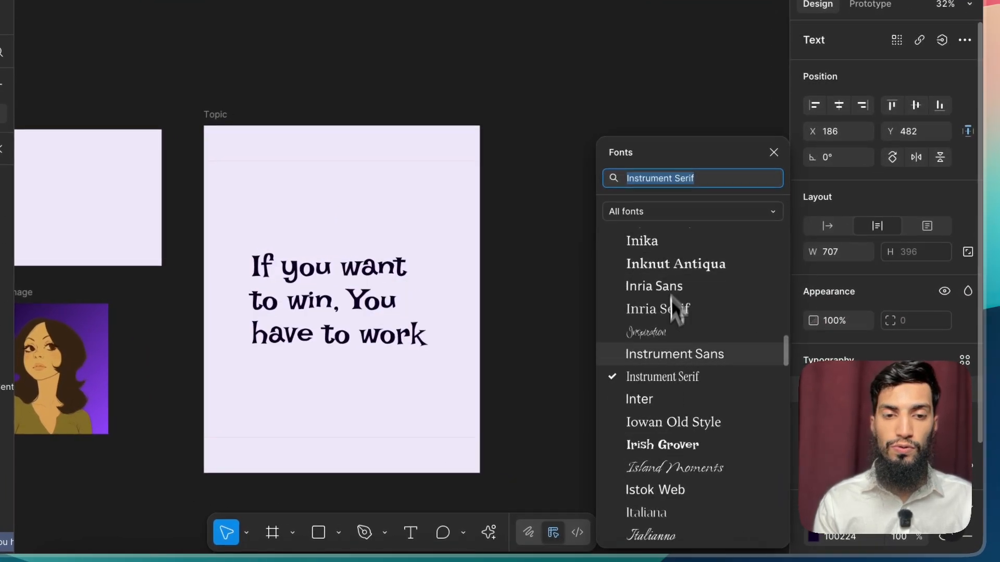
{"action": "scroll", "coordinate": [675, 308], "scroll_direction": "down", "scroll_amount": 10}
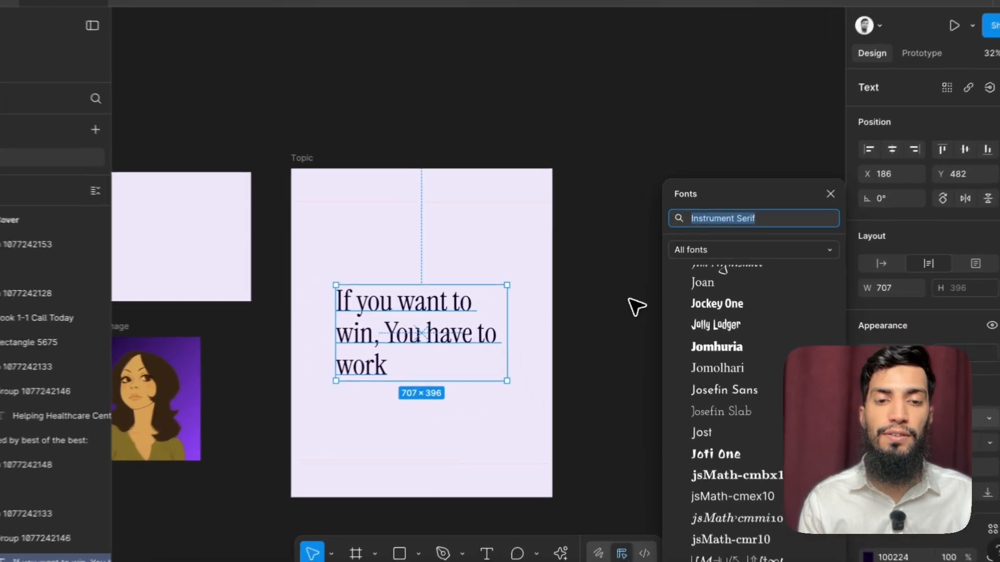
{"action": "left_click", "coordinate": [627, 300]}
Step: Enclose the Topic text in curly quotation marks and move it slightly lower in the frame
{"action": "scroll", "coordinate": [426, 303], "scroll_direction": "left", "scroll_amount": 1}
{"action": "scroll", "coordinate": [390, 307], "scroll_direction": "up", "scroll_amount": 1}
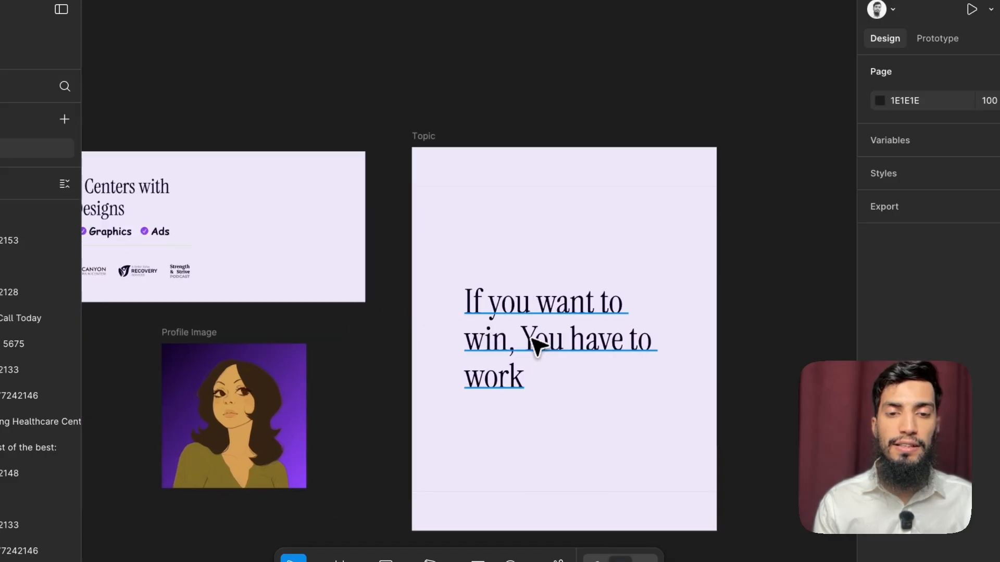
{"action": "double_click", "coordinate": [536, 346]}
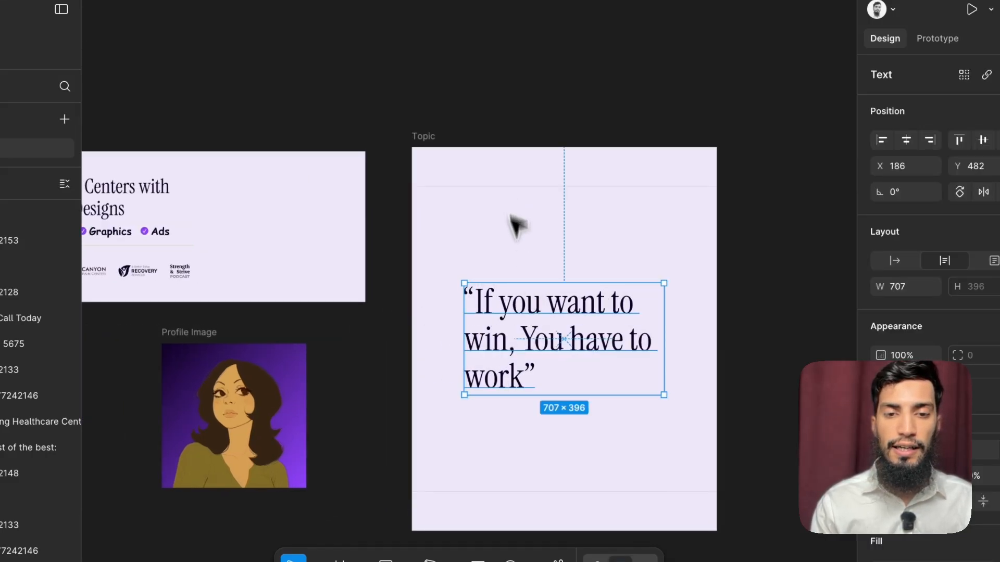
{"action": "left_click_drag", "start_coordinate": [513, 319], "coordinate": [513, 351]}
{"action": "left_click", "coordinate": [484, 277]}
Step: Copy the Profile Image frame above the quote, scaled to 134 × 134 at X 186, Y 392, with corner radius 100
{"action": "scroll", "coordinate": [469, 276], "scroll_direction": "left", "scroll_amount": 3}
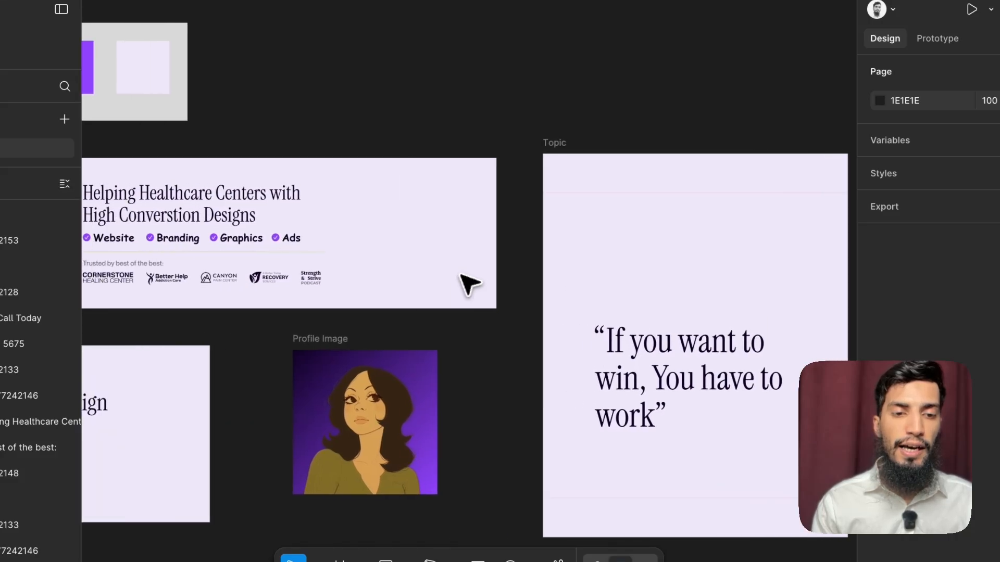
{"action": "left_click", "coordinate": [334, 340]}
{"action": "left_click_drag", "start_coordinate": [504, 391], "coordinate": [661, 209]}
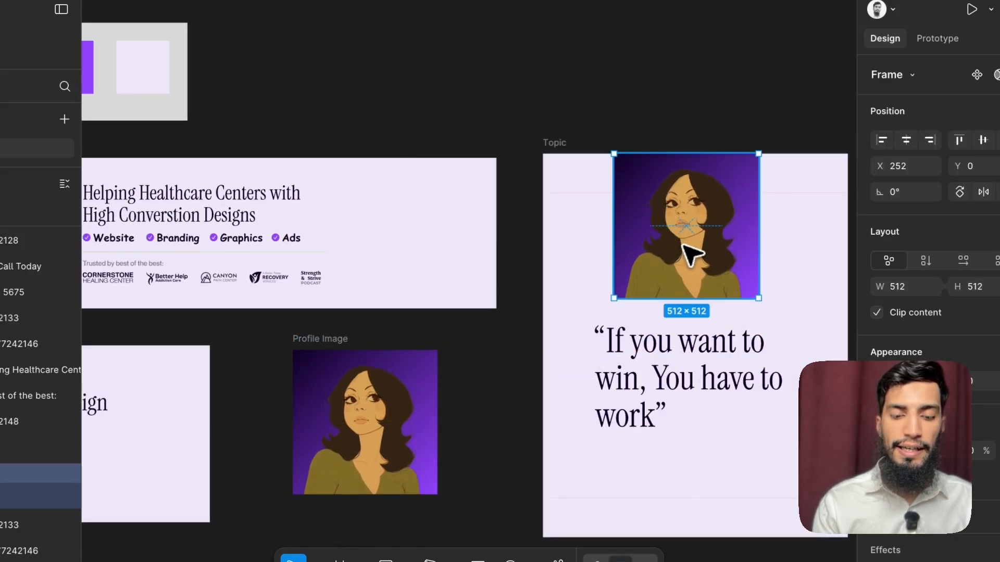
{"action": "left_click_drag", "start_coordinate": [759, 298], "coordinate": [627, 271]}
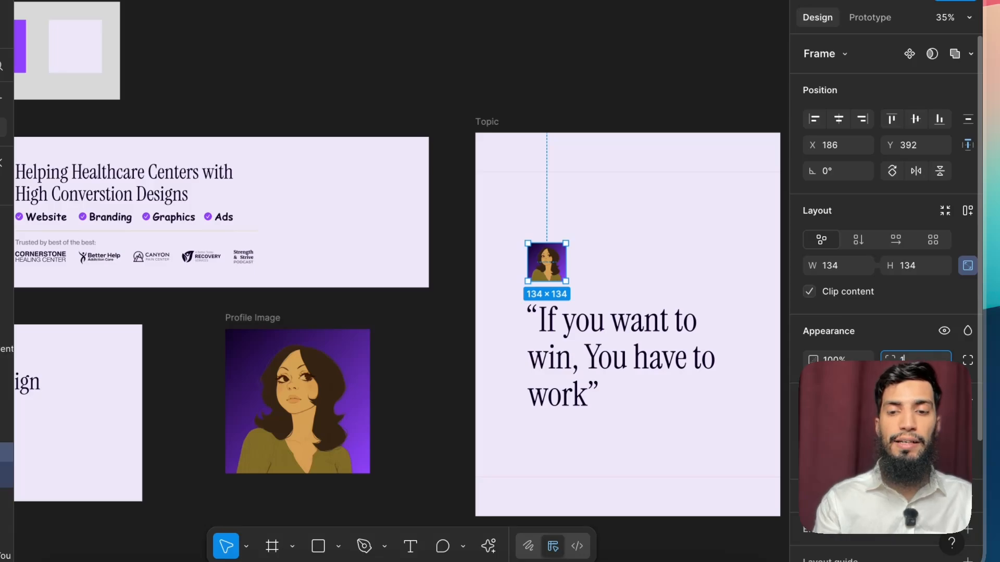
{"action": "scroll", "coordinate": [528, 261], "scroll_direction": "up", "scroll_amount": 3}
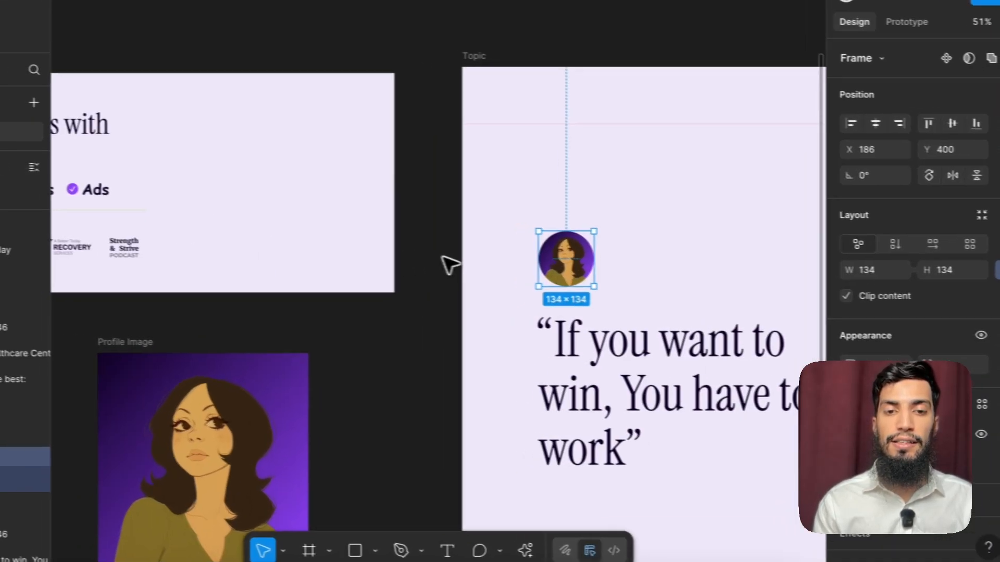
{"action": "left_click", "coordinate": [415, 259]}
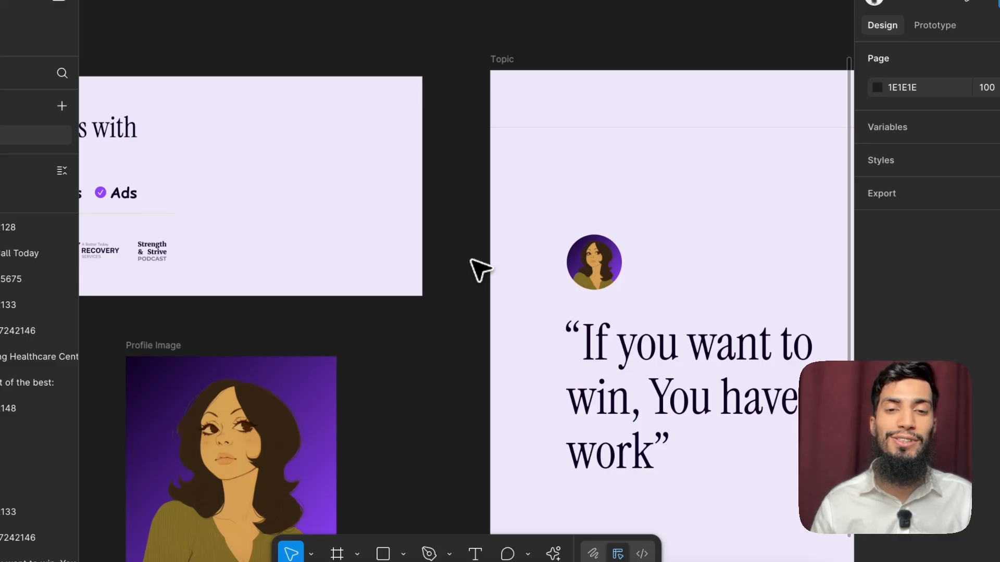
Step: Duplicate the quote text just above itself and replace the copy's wording with the woman's first name, correcting its capitalisation
{"action": "left_click", "coordinate": [597, 363]}
{"action": "left_click_drag", "start_coordinate": [624, 393], "coordinate": [645, 328]}
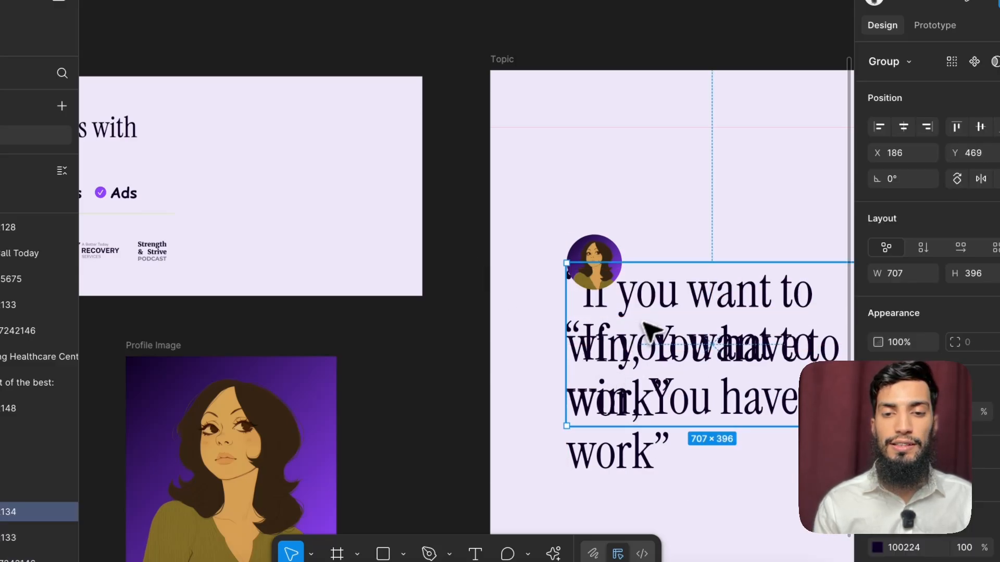
{"action": "double_click", "coordinate": [657, 323]}
{"action": "double_click", "coordinate": [657, 323]}
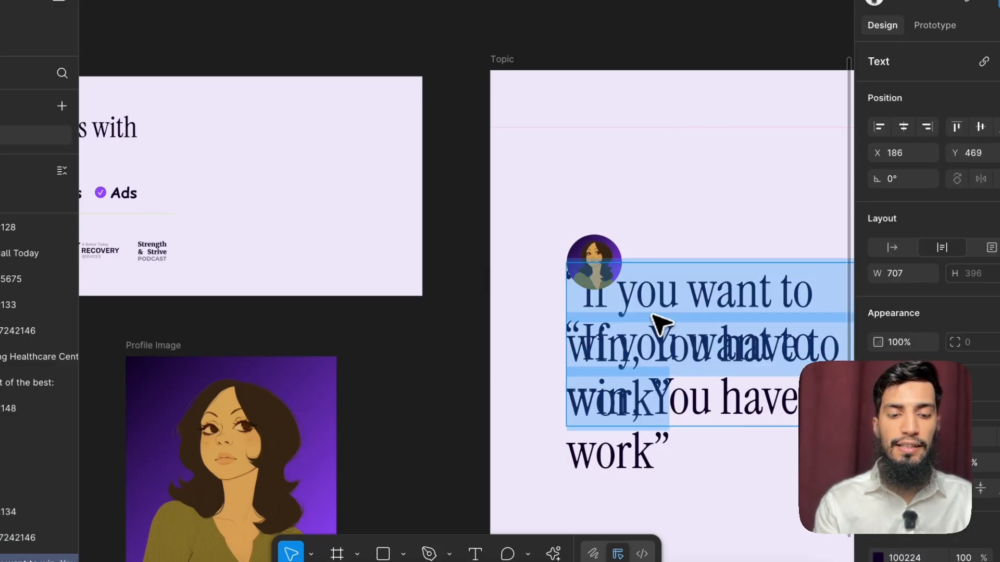
{"action": "type", "text": "Suzan"}
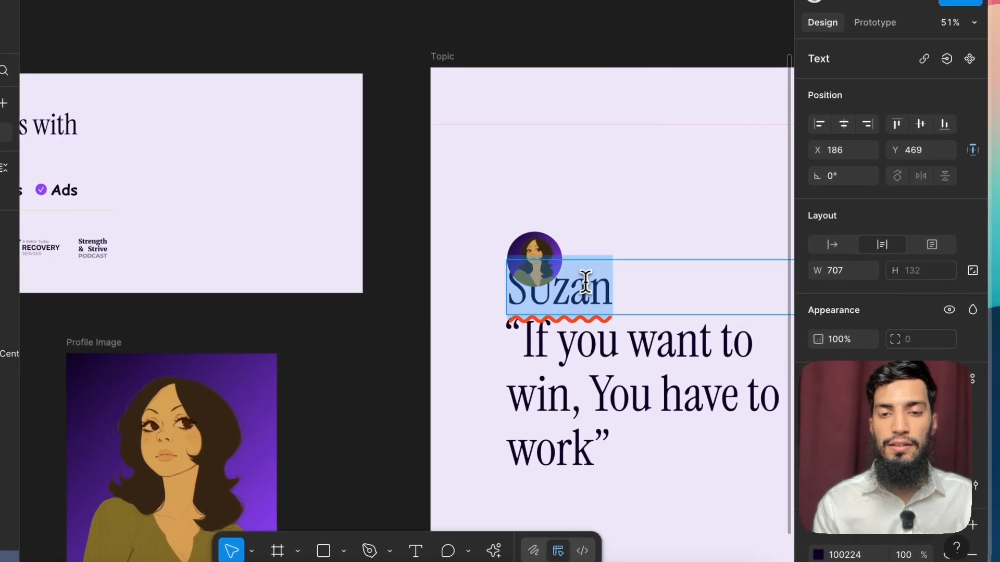
{"action": "right_click", "coordinate": [570, 294]}
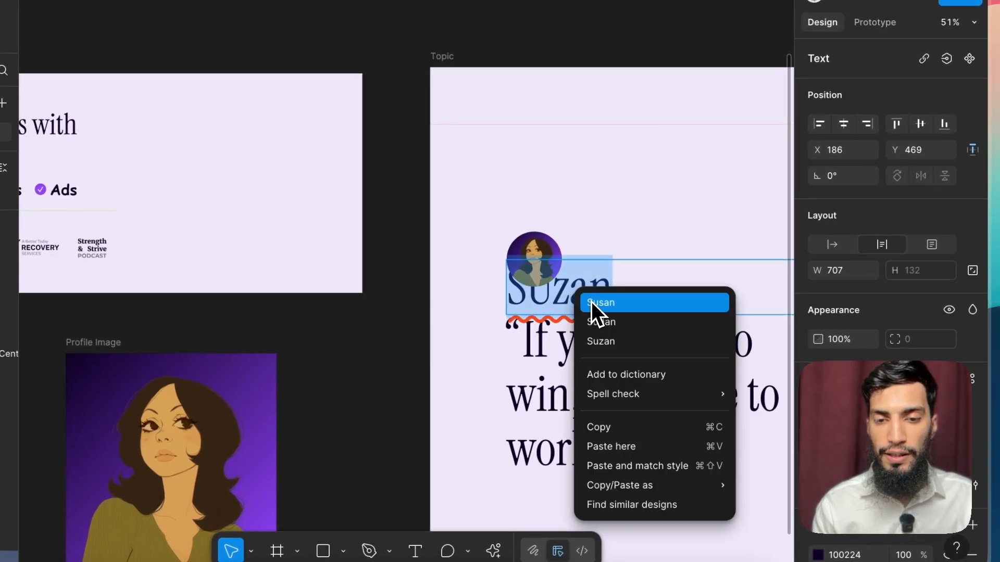
{"action": "left_click", "coordinate": [599, 341]}
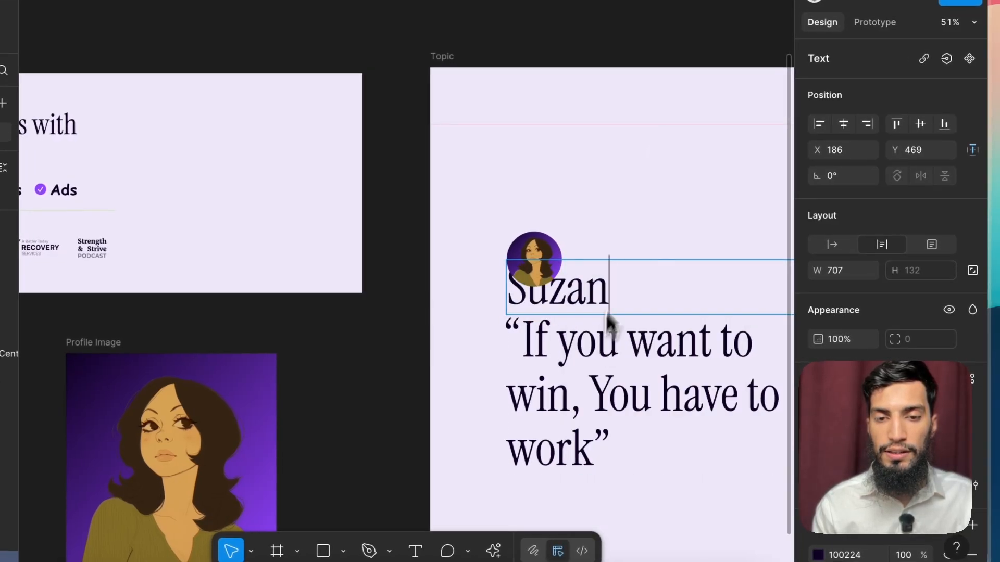
Step: Place the name text beside the round avatar at X 345, Y 400 and reduce its font size
{"action": "scroll", "coordinate": [599, 276], "scroll_direction": "down", "scroll_amount": 2}
{"action": "left_click_drag", "start_coordinate": [658, 281], "coordinate": [650, 276]}
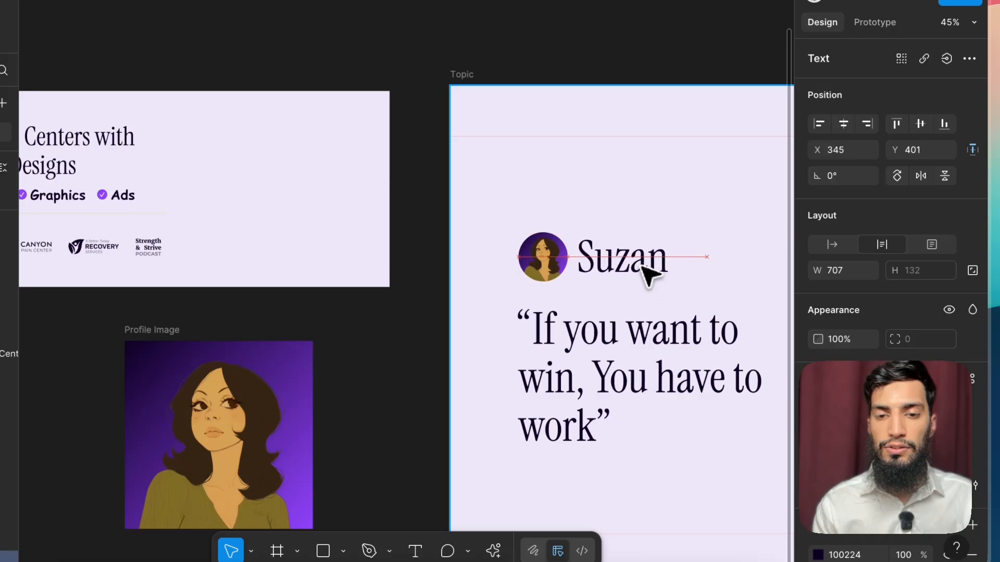
{"action": "scroll", "coordinate": [663, 272], "scroll_direction": "right", "scroll_amount": 6}
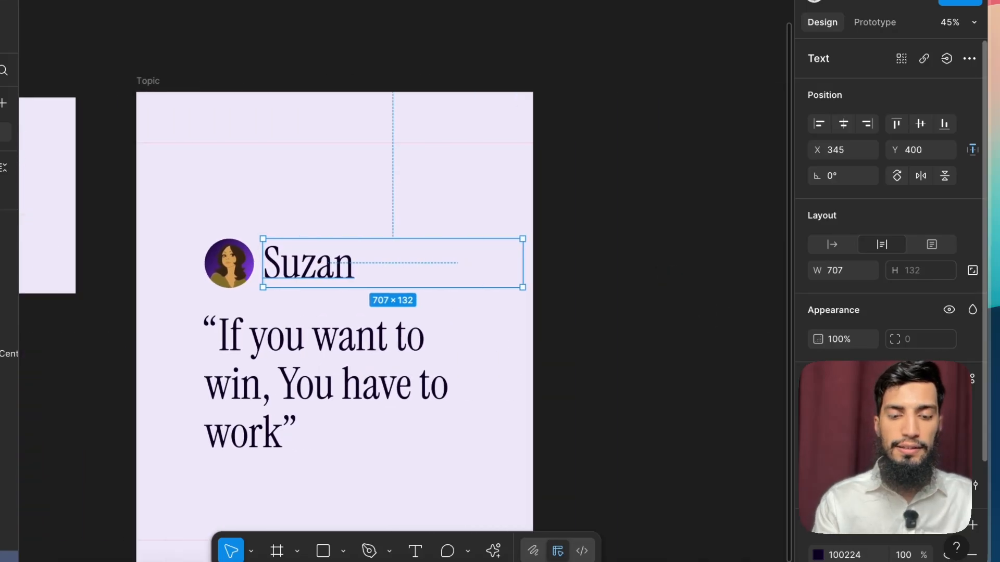
{"action": "key", "text": "Return"}
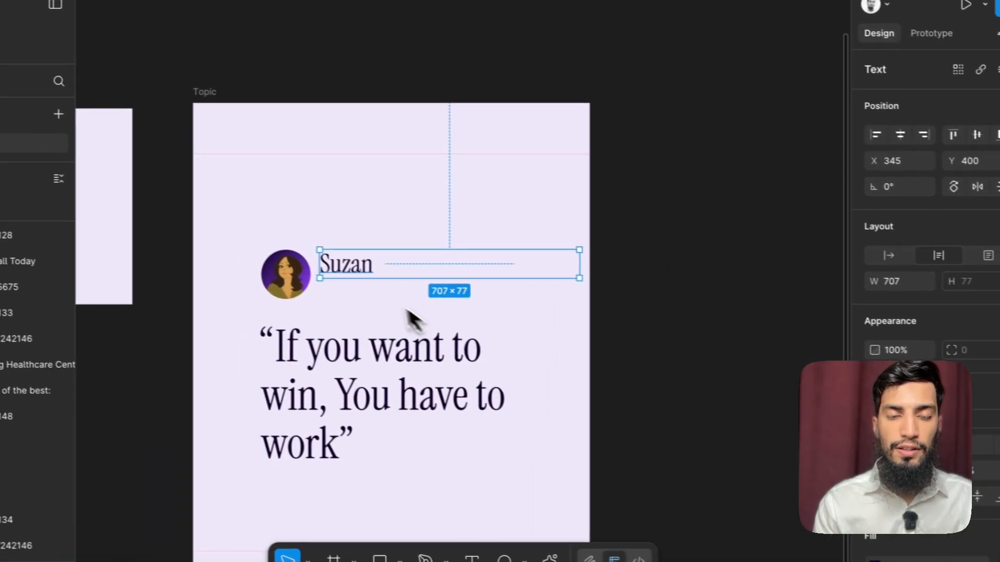
Step: Narrow the name text box to 164 wide and place it at X 359, beside the round avatar
{"action": "left_click_drag", "start_coordinate": [586, 268], "coordinate": [381, 276]}
{"action": "scroll", "coordinate": [348, 264], "scroll_direction": "up", "scroll_amount": 5}
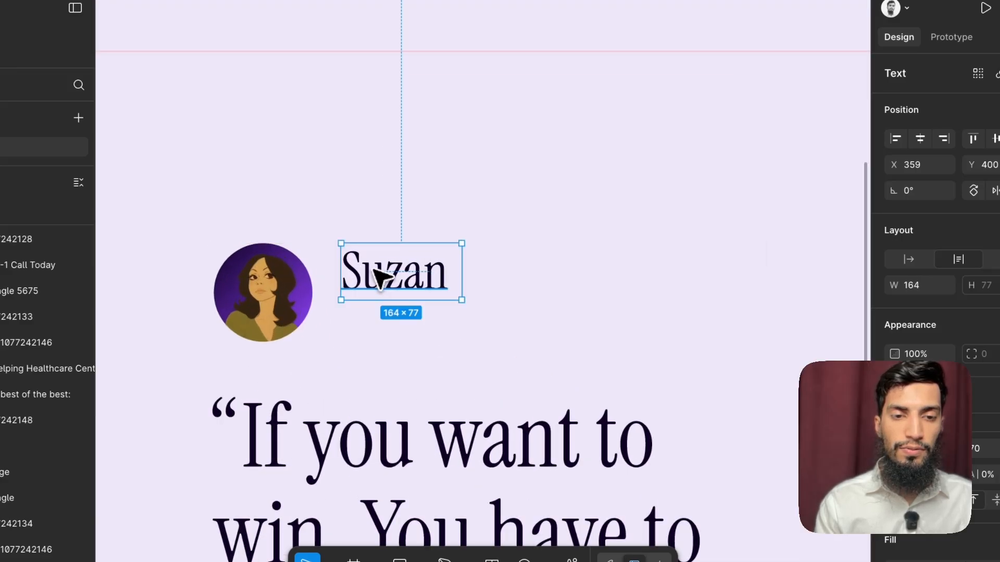
{"action": "scroll", "coordinate": [382, 277], "scroll_direction": "up", "scroll_amount": 3}
{"action": "scroll", "coordinate": [354, 276], "scroll_direction": "down", "scroll_amount": 5}
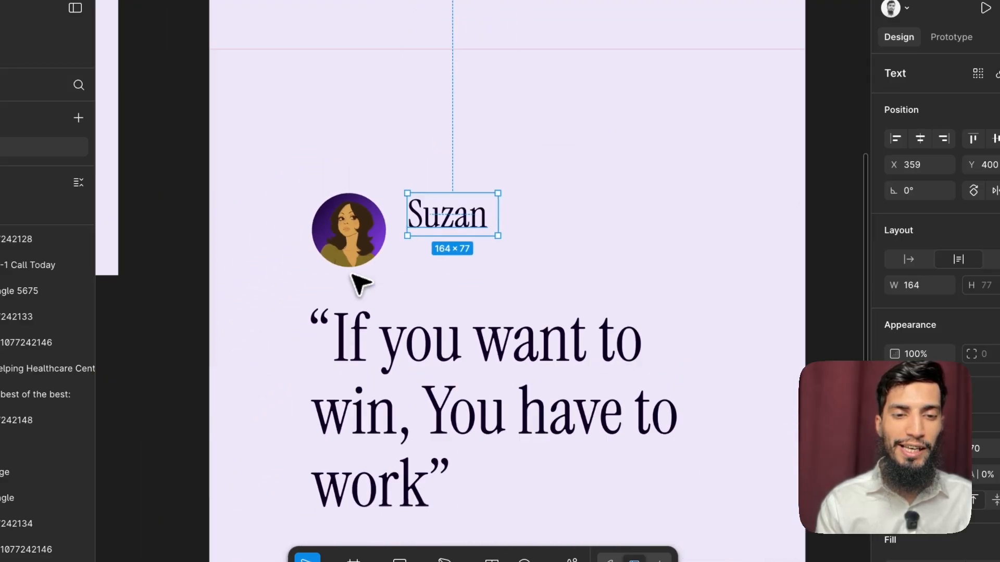
Step: Copy the LinkedIn Cover's "Branding" label into the Topic frame, just below the name at X 372, Y 477
{"action": "left_click", "coordinate": [307, 275]}
{"action": "scroll", "coordinate": [306, 274], "scroll_direction": "right", "scroll_amount": 15}
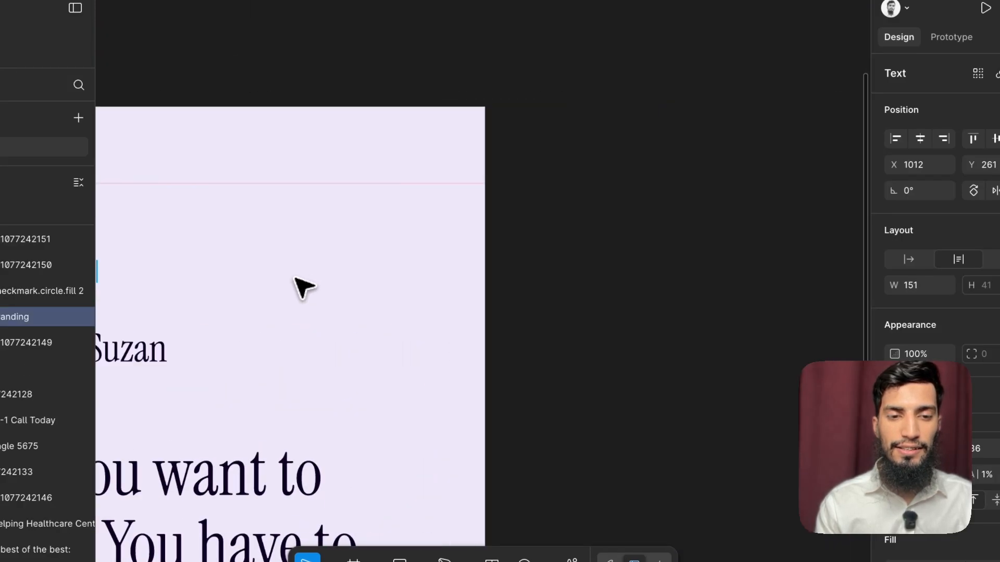
{"action": "scroll", "coordinate": [294, 278], "scroll_direction": "left", "scroll_amount": 3}
{"action": "scroll", "coordinate": [294, 278], "scroll_direction": "down", "scroll_amount": 3}
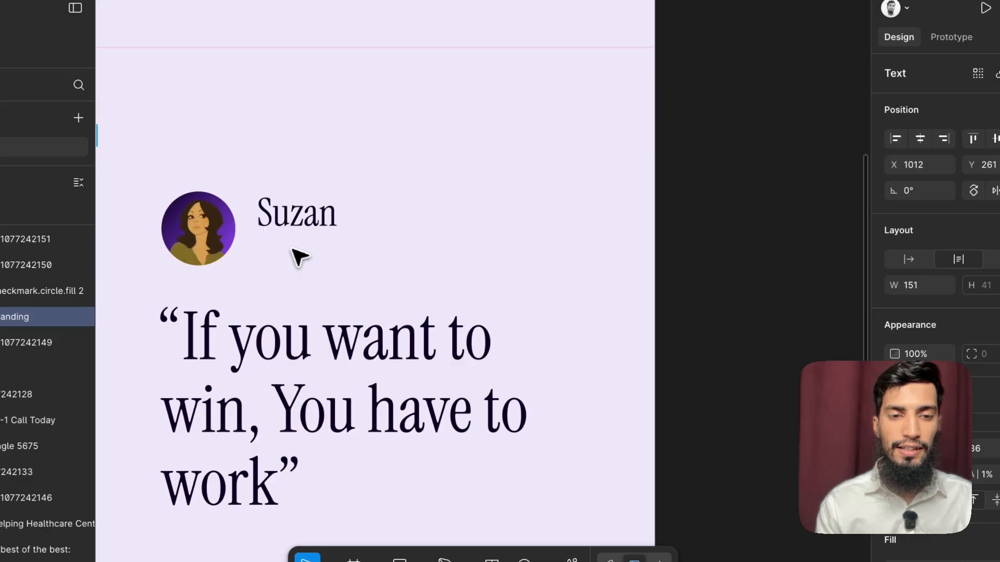
{"action": "left_click", "coordinate": [293, 250]}
{"action": "key", "text": "super+v"}
{"action": "left_click_drag", "start_coordinate": [484, 295], "coordinate": [311, 238]}
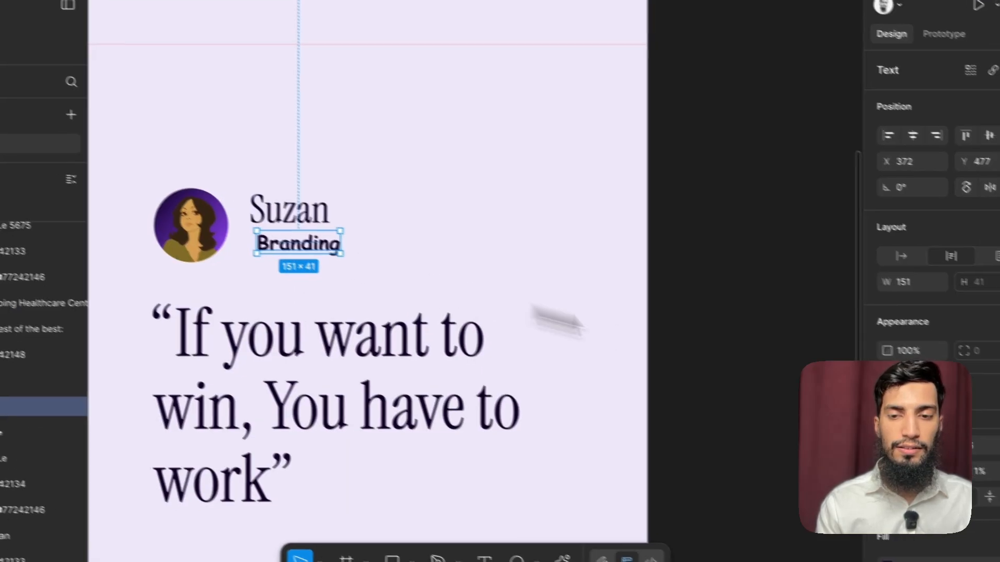
Step: Change the copied "Branding" label's font to Inter and give it a lighter weight
{"action": "left_click", "coordinate": [932, 422]}
{"action": "type", "text": "inter"}
{"action": "key", "text": "Return"}
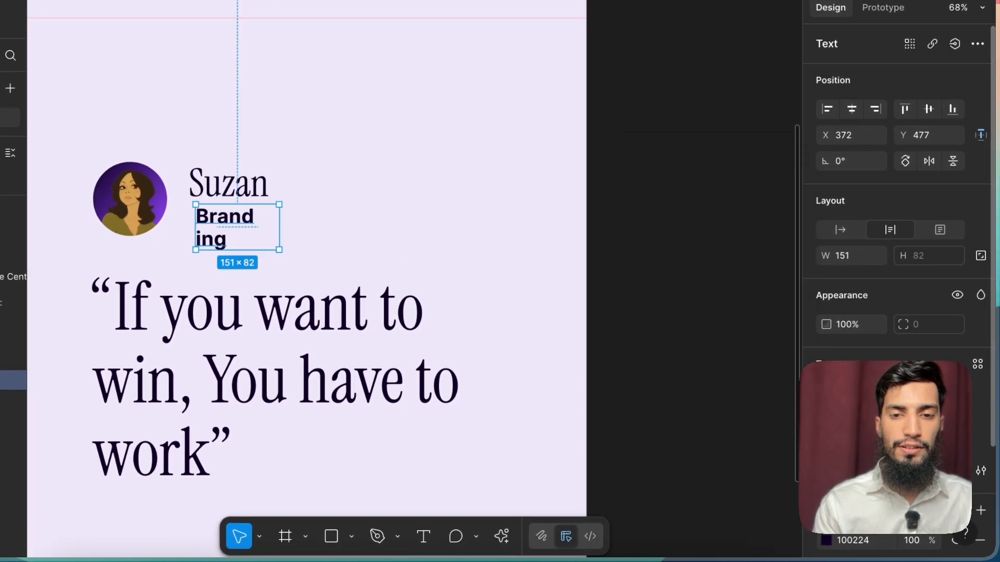
{"action": "left_click", "coordinate": [854, 418]}
{"action": "left_click", "coordinate": [857, 360]}
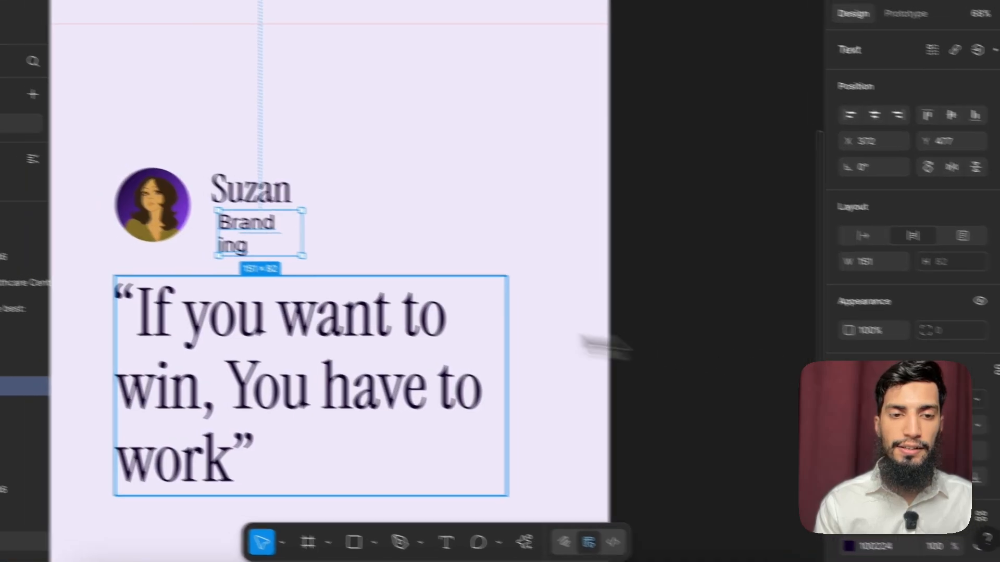
Step: Widen the copied label to 235 and reword it as "LinkedIn Personal Branding Coach"
{"action": "left_click_drag", "start_coordinate": [387, 259], "coordinate": [435, 258]}
{"action": "double_click", "coordinate": [371, 255]}
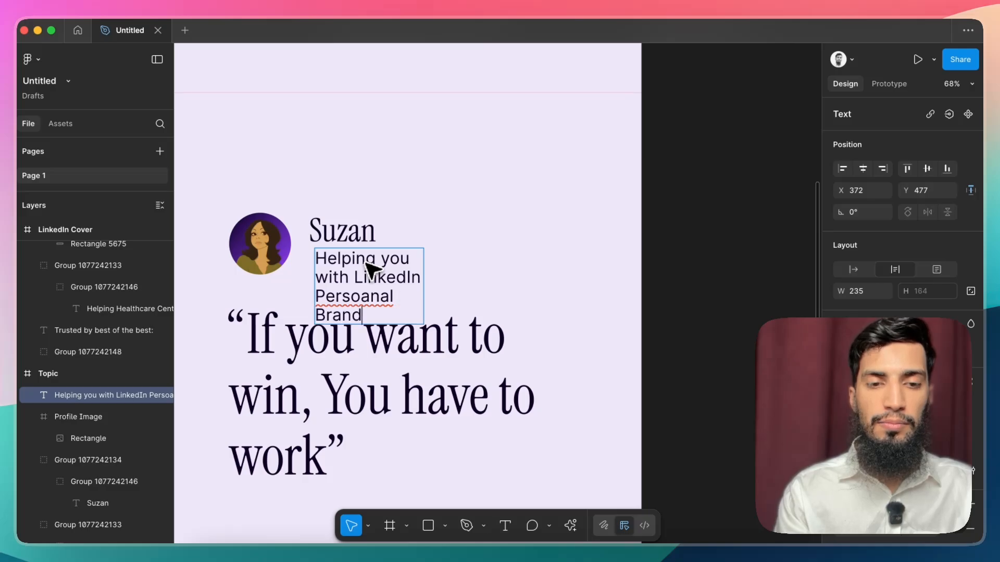
{"action": "right_click", "coordinate": [359, 297]}
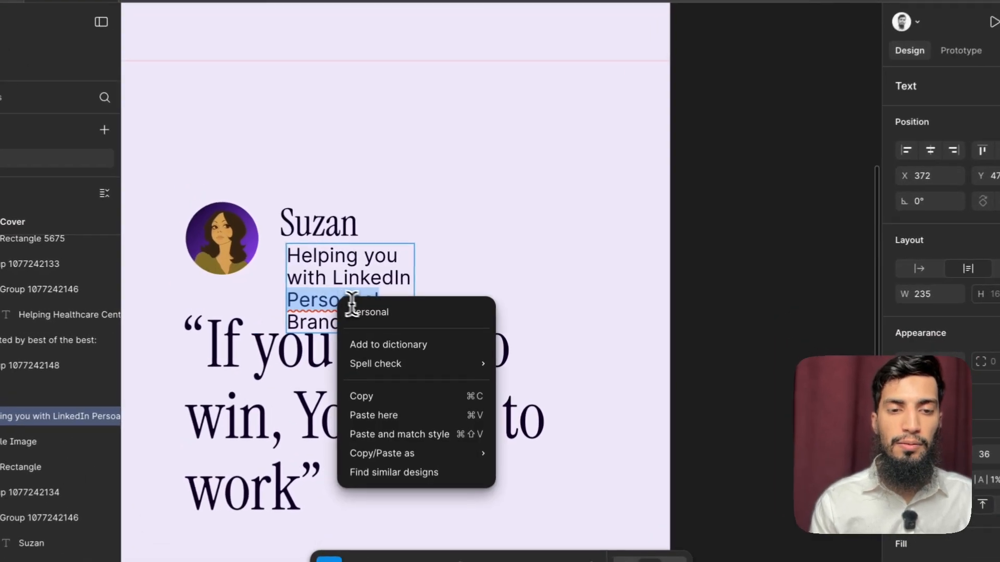
{"action": "left_click", "coordinate": [377, 310]}
{"action": "left_click_drag", "start_coordinate": [325, 277], "coordinate": [268, 229]}
{"action": "key", "text": "BackSpace"}
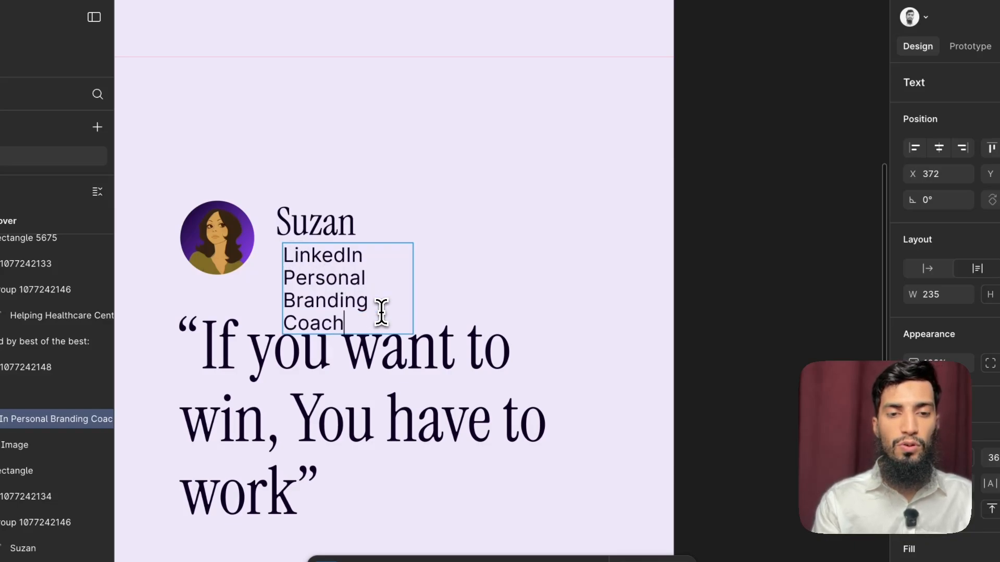
Step: Widen the job title's text box to 611 so it fits one line and set its font size to 24
{"action": "key", "text": "Escape"}
{"action": "left_click_drag", "start_coordinate": [414, 267], "coordinate": [619, 268]}
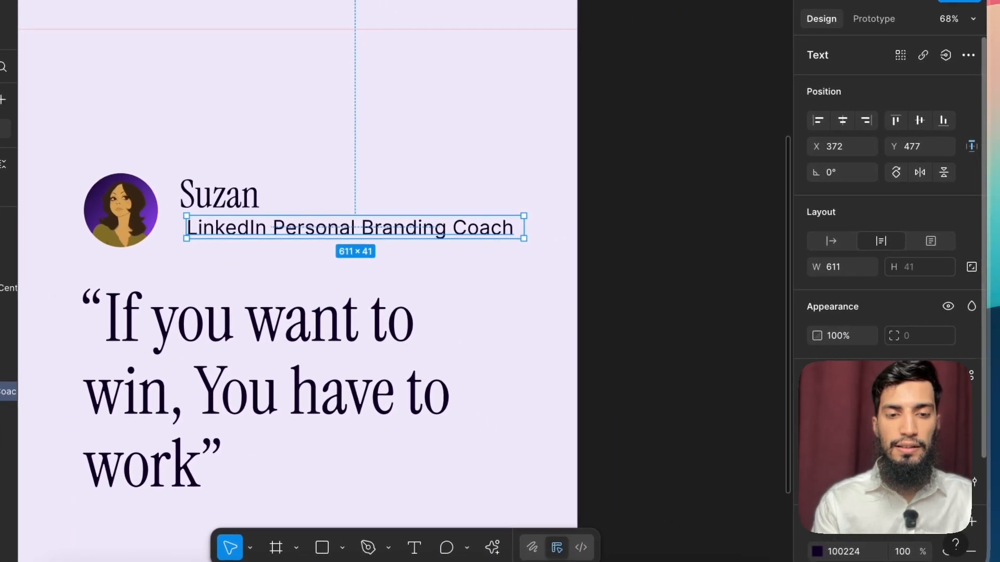
{"action": "type", "text": "24"}
{"action": "key", "text": "Return"}
{"action": "left_click", "coordinate": [554, 311]}
{"action": "scroll", "coordinate": [553, 311], "scroll_direction": "down", "scroll_amount": 5}
{"action": "scroll", "coordinate": [559, 319], "scroll_direction": "up", "scroll_amount": 2}
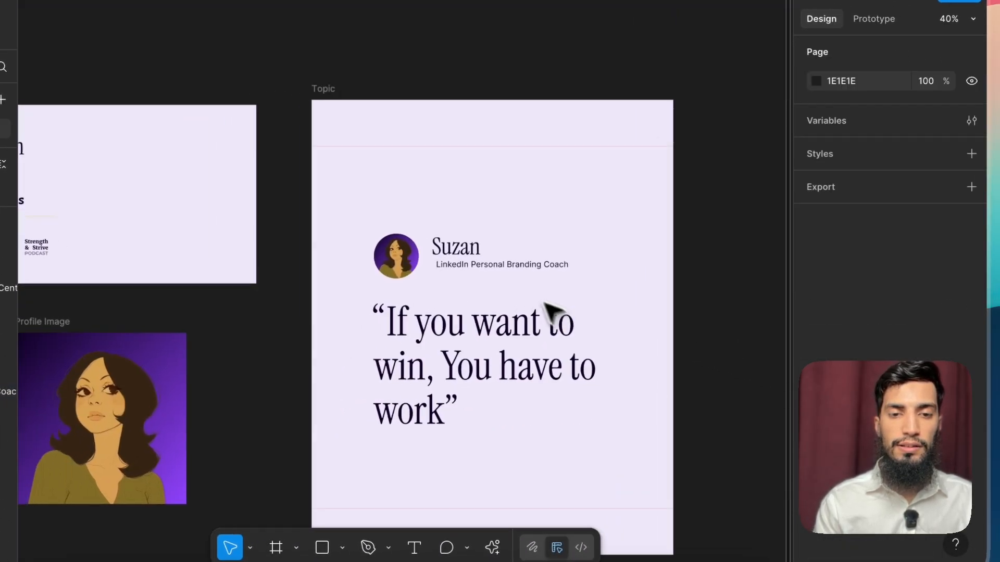
Step: Shrink the job title's text box to fit its wording, and select it with the name and avatar
{"action": "left_click", "coordinate": [504, 260]}
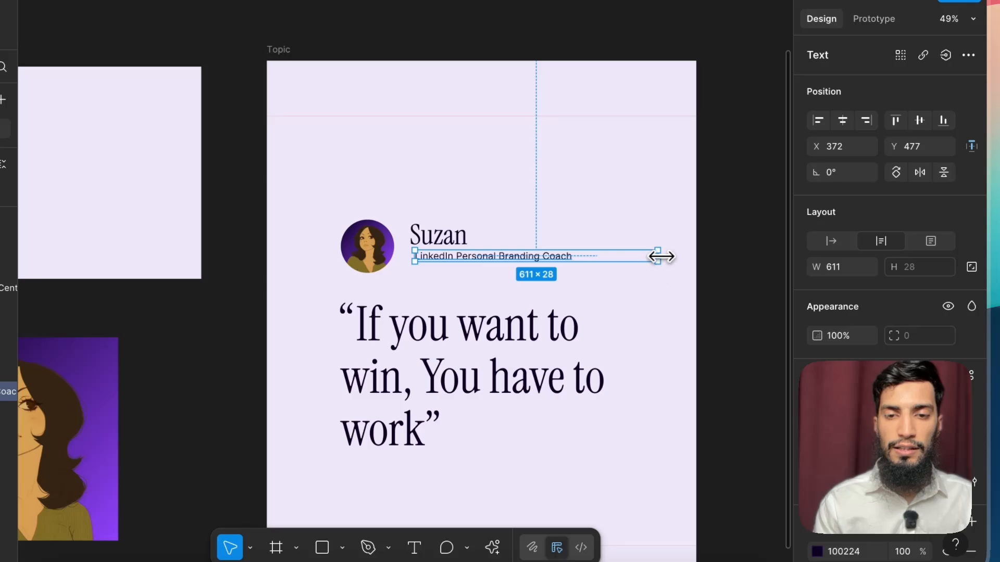
{"action": "double_click", "coordinate": [661, 256]}
{"action": "left_click", "coordinate": [462, 237], "text": "shift"}
{"action": "left_click", "coordinate": [373, 241], "text": "shift"}
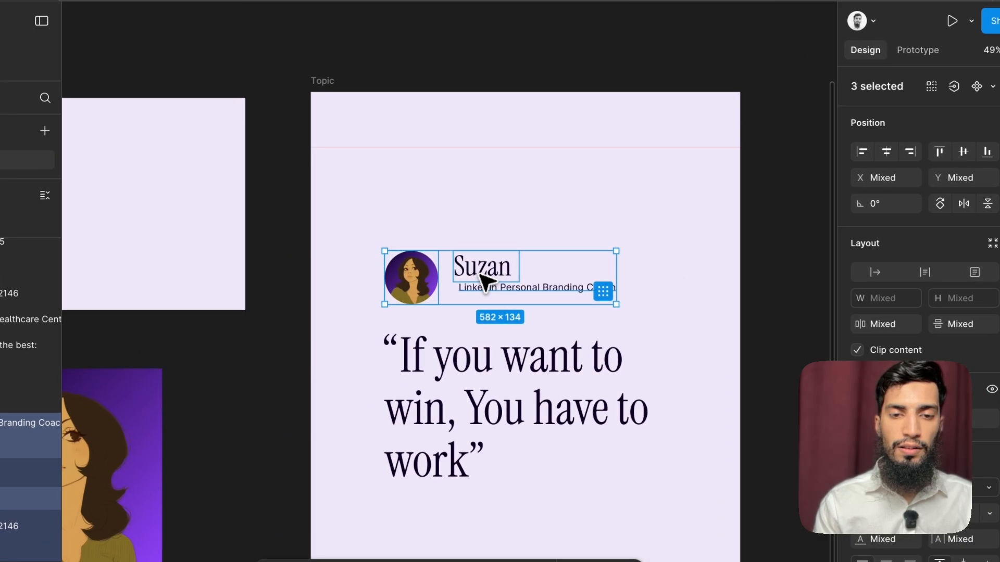
{"action": "left_click", "coordinate": [433, 243]}
Step: Align the job title with the name's left edge and move the avatar to X 186, Y 386
{"action": "scroll", "coordinate": [430, 256], "scroll_direction": "up", "scroll_amount": 5}
{"action": "mouse_move", "coordinate": [505, 293]}
{"action": "left_mouse_down"}
{"action": "mouse_move", "coordinate": [503, 301]}
{"action": "mouse_move", "coordinate": [498, 292]}
{"action": "left_mouse_up"}
{"action": "left_click_drag", "start_coordinate": [384, 271], "coordinate": [384, 261]}
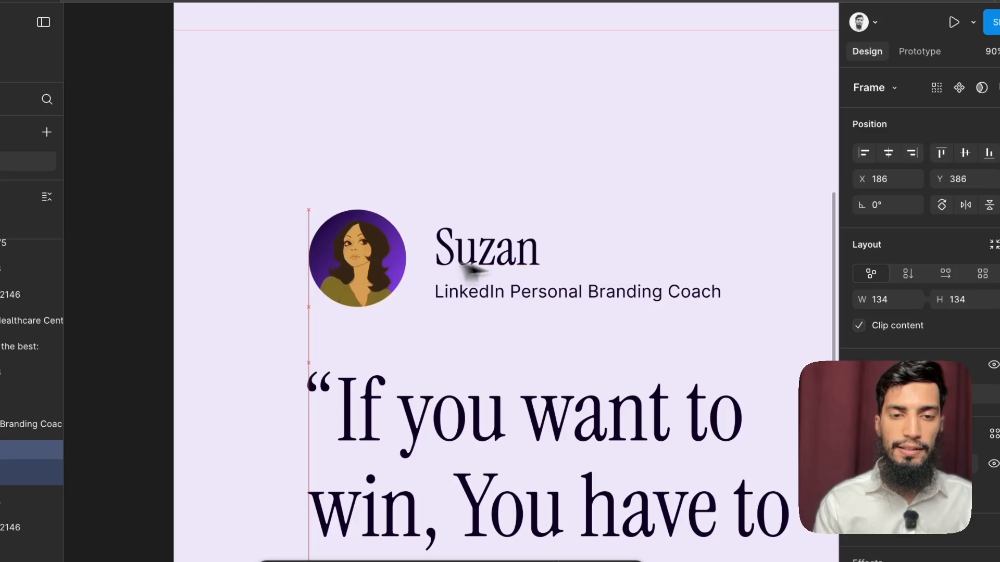
Step: Group the name with the job title, and group that pair with the round avatar
{"action": "left_click", "coordinate": [467, 263]}
{"action": "left_click", "coordinate": [482, 300], "text": "shift"}
{"action": "key", "text": "shift+a"}
{"action": "left_click", "coordinate": [380, 297], "text": "shift"}
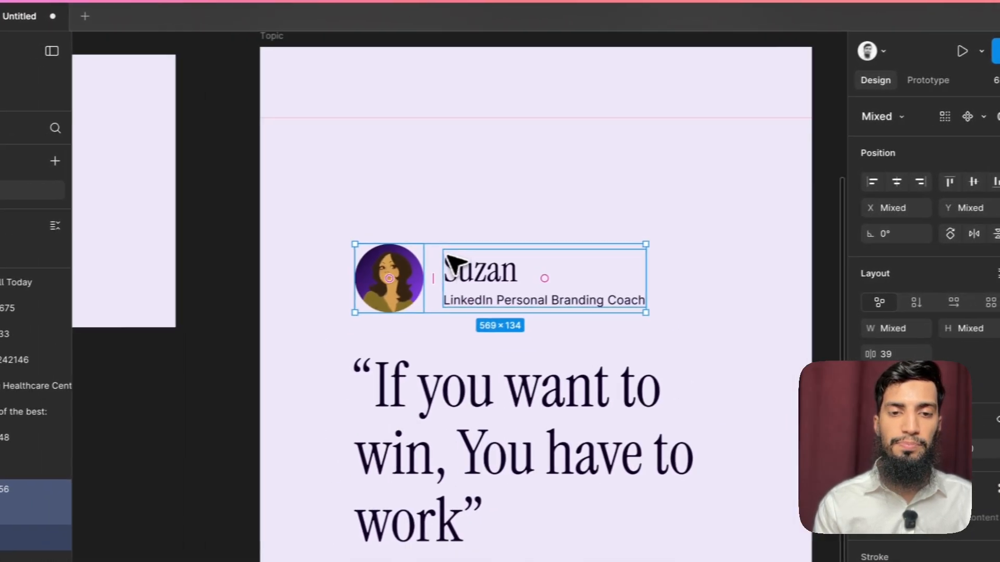
{"action": "key", "text": "ctrl+g"}
{"action": "scroll", "coordinate": [475, 267], "scroll_direction": "down", "scroll_amount": 3}
Step: Select the quote together with the avatar group and move both slightly higher in the Topic frame
{"action": "left_click", "coordinate": [468, 338], "text": "shift"}
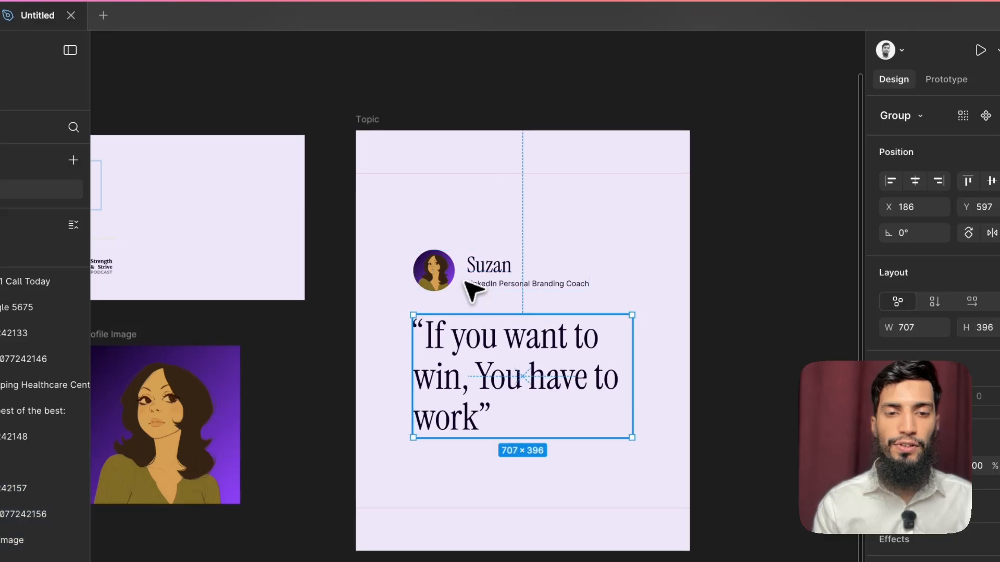
{"action": "scroll", "coordinate": [461, 308], "scroll_direction": "down", "scroll_amount": 3}
{"action": "scroll", "coordinate": [462, 310], "scroll_direction": "up", "scroll_amount": 4}
{"action": "mouse_move", "coordinate": [460, 340]}
{"action": "left_mouse_down"}
{"action": "mouse_move", "coordinate": [462, 322]}
{"action": "mouse_move", "coordinate": [462, 337]}
{"action": "left_mouse_up"}
{"action": "scroll", "coordinate": [462, 340], "scroll_direction": "down", "scroll_amount": 2}
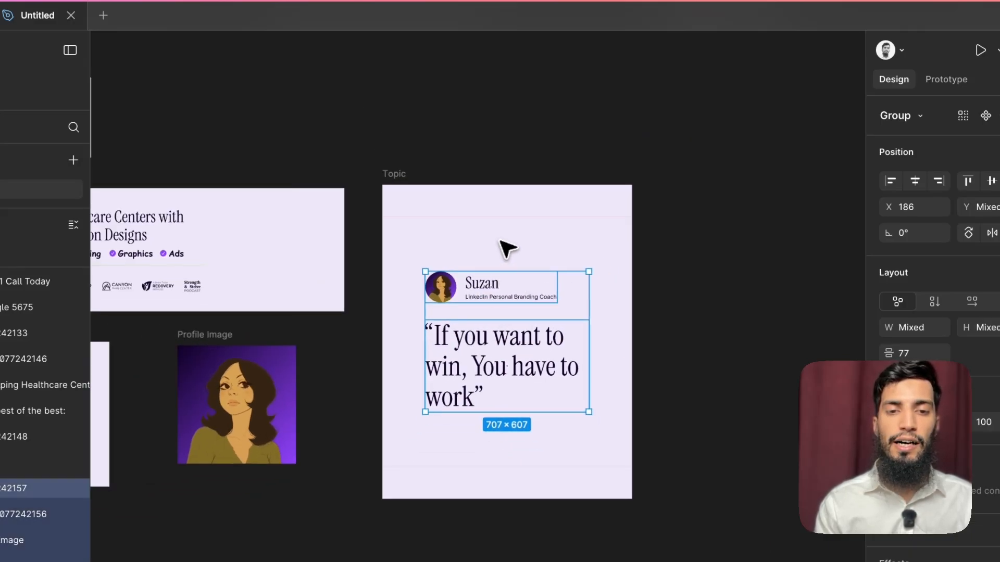
Step: Review the colour swatches and the layout of the LinkedIn Cover, LinkedIn Link and Topic graphics
{"action": "left_click", "coordinate": [507, 249]}
{"action": "scroll", "coordinate": [507, 249], "scroll_direction": "up", "scroll_amount": 2}
{"action": "scroll", "coordinate": [505, 252], "scroll_direction": "down", "scroll_amount": 3}
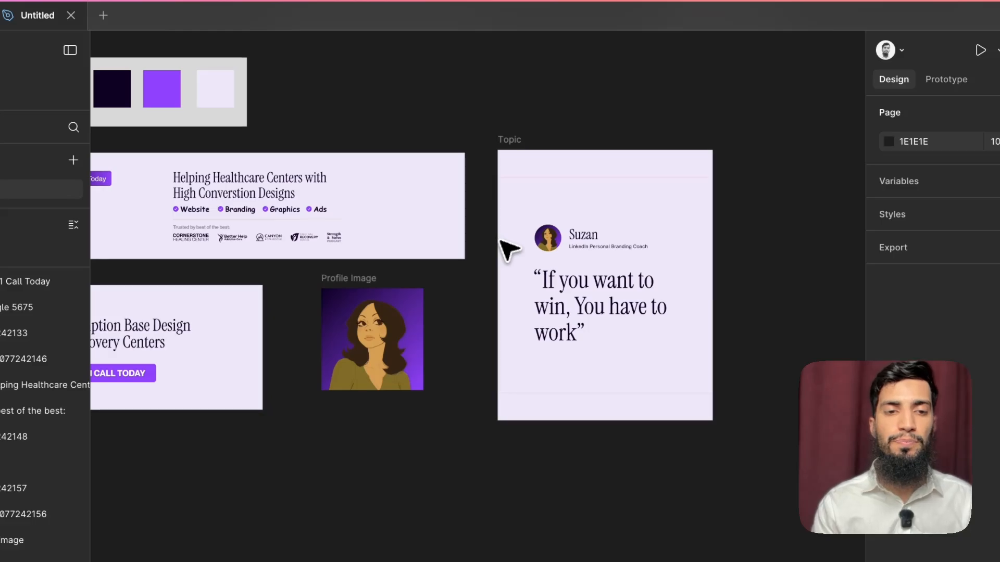
{"action": "scroll", "coordinate": [507, 248], "scroll_direction": "left", "scroll_amount": 5}
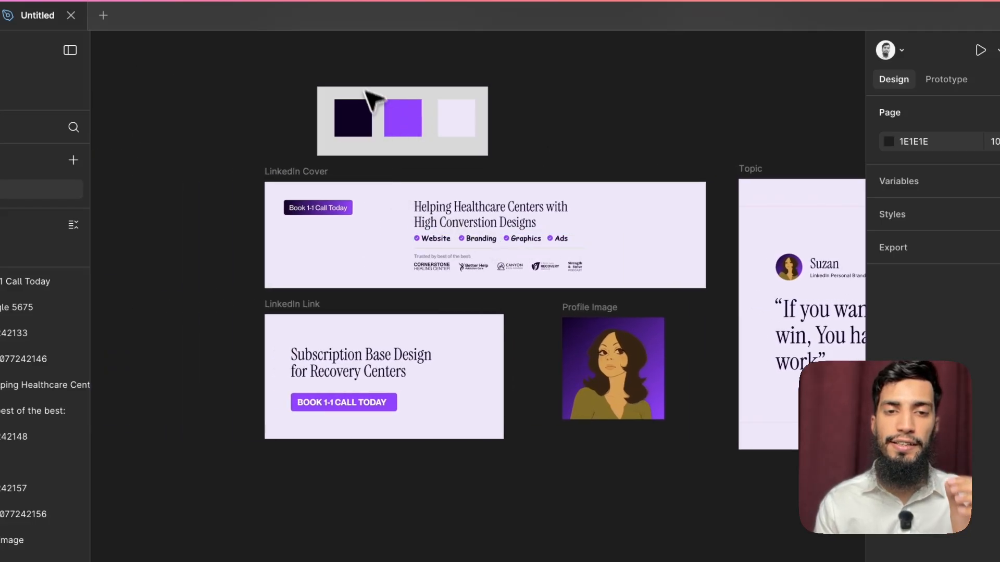
{"action": "left_click", "coordinate": [421, 221]}
{"action": "scroll", "coordinate": [421, 223], "scroll_direction": "up", "scroll_amount": 2}
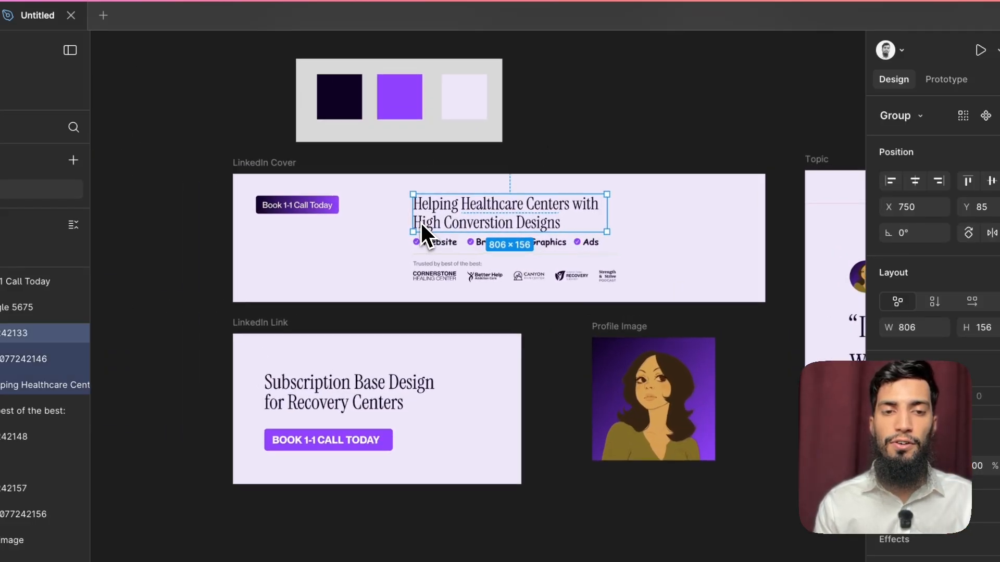
{"action": "scroll", "coordinate": [359, 312], "scroll_direction": "down", "scroll_amount": 4}
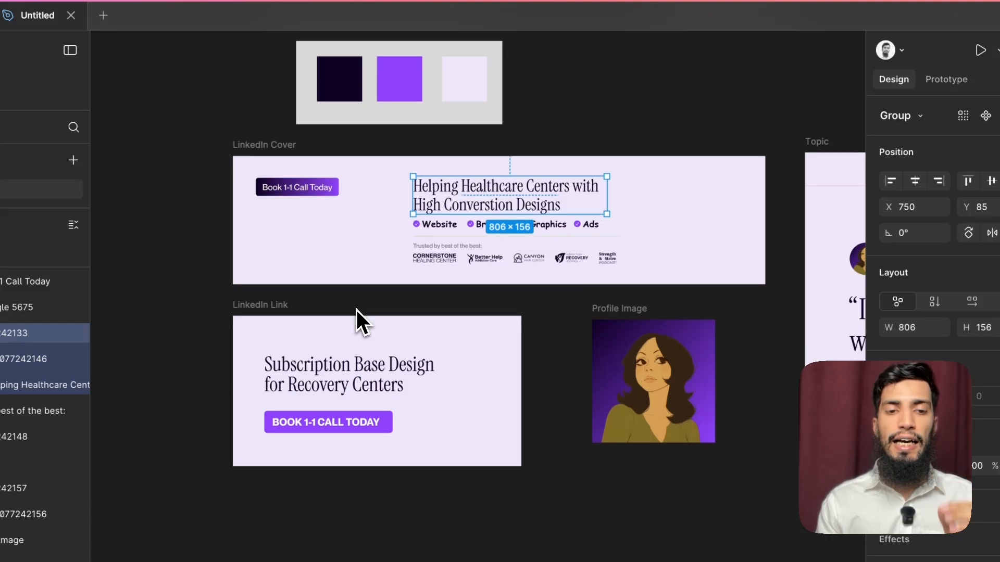
{"action": "left_click", "coordinate": [567, 136]}
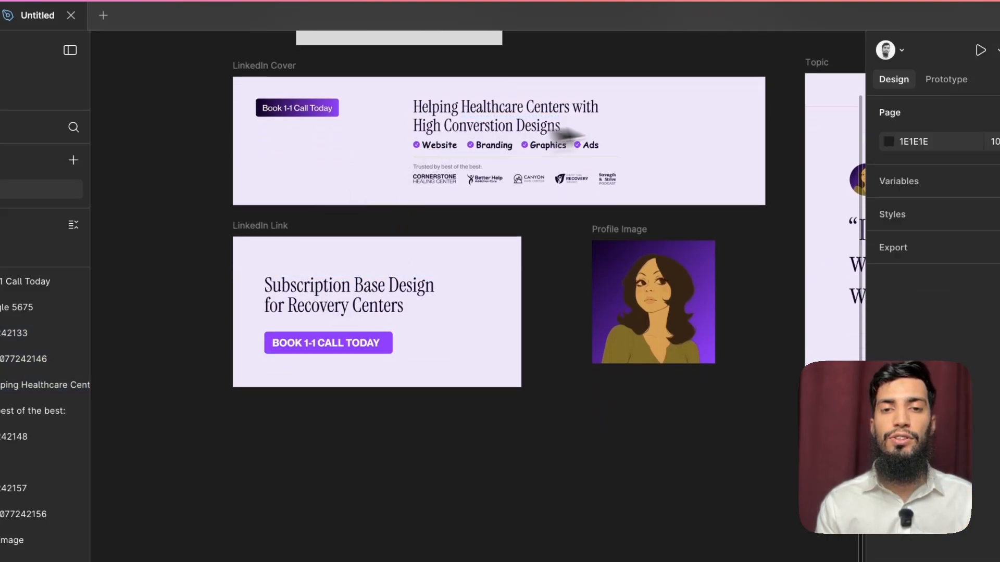
Step: Copy the portrait from the Profile Image frame to the LinkedIn Cover's right end and scale it to 542 × 542 at Y 0
{"action": "left_click", "coordinate": [657, 338]}
{"action": "left_click_drag", "start_coordinate": [657, 338], "coordinate": [716, 176]}
{"action": "scroll", "coordinate": [708, 166], "scroll_direction": "up", "scroll_amount": 1}
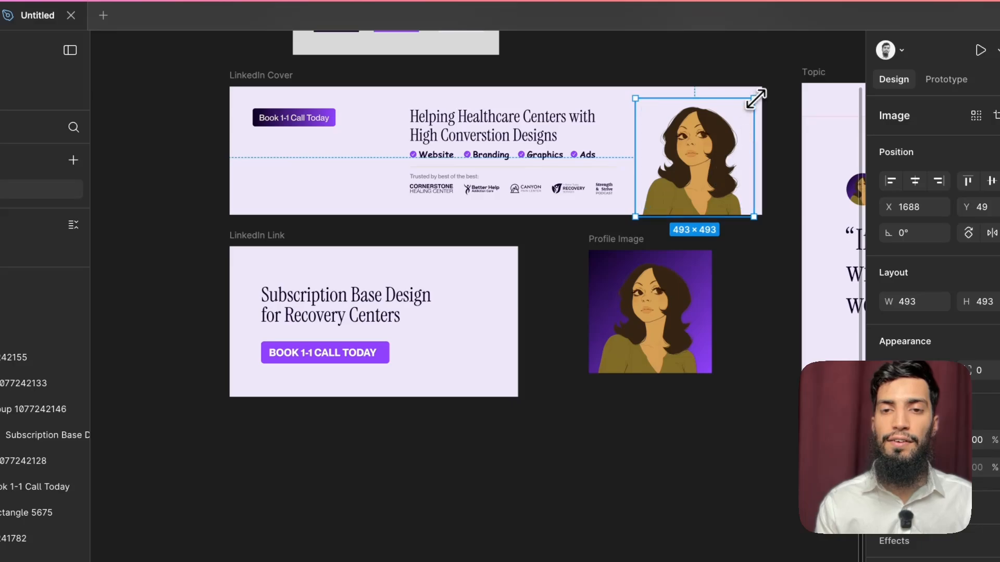
{"action": "left_click_drag", "start_coordinate": [755, 98], "coordinate": [766, 86]}
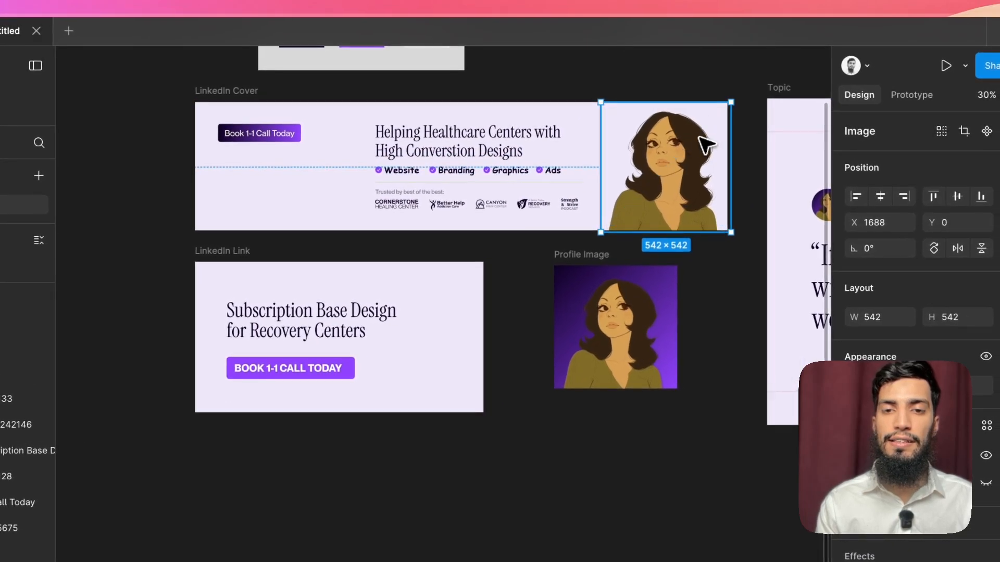
{"action": "left_click", "coordinate": [471, 213]}
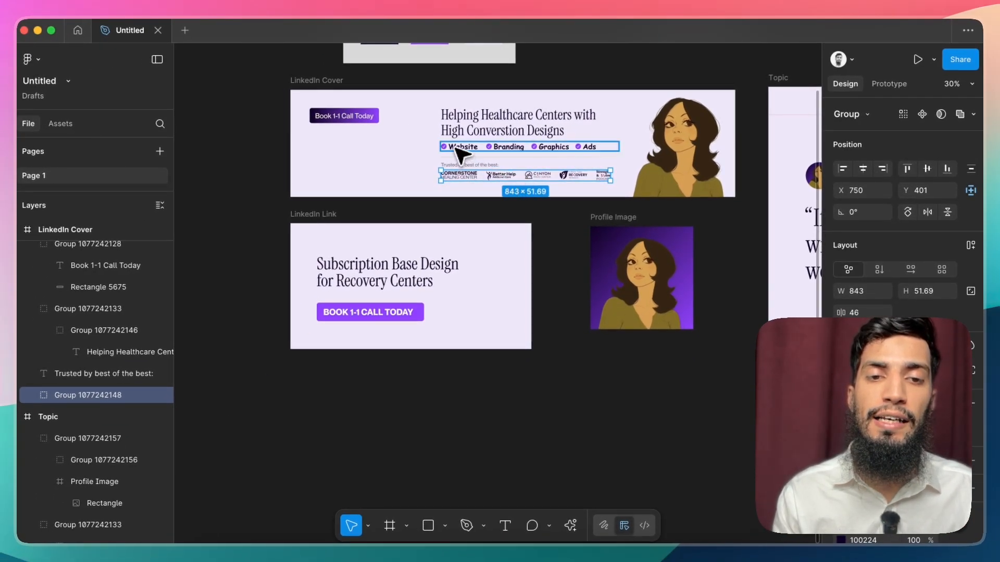
{"action": "scroll", "coordinate": [456, 148], "scroll_direction": "up", "scroll_amount": 3}
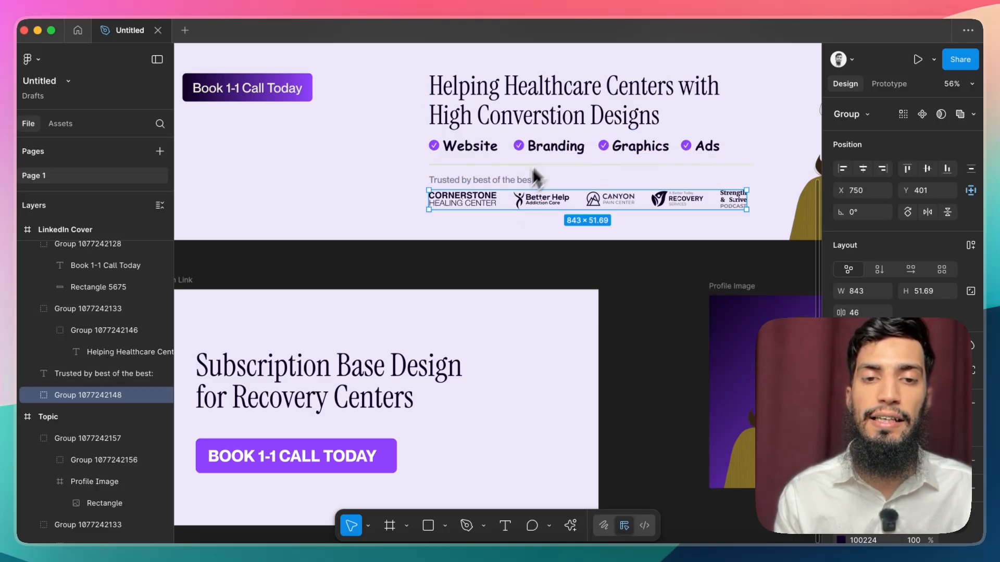
{"action": "scroll", "coordinate": [525, 208], "scroll_direction": "down", "scroll_amount": 3}
{"action": "left_click", "coordinate": [528, 230]}
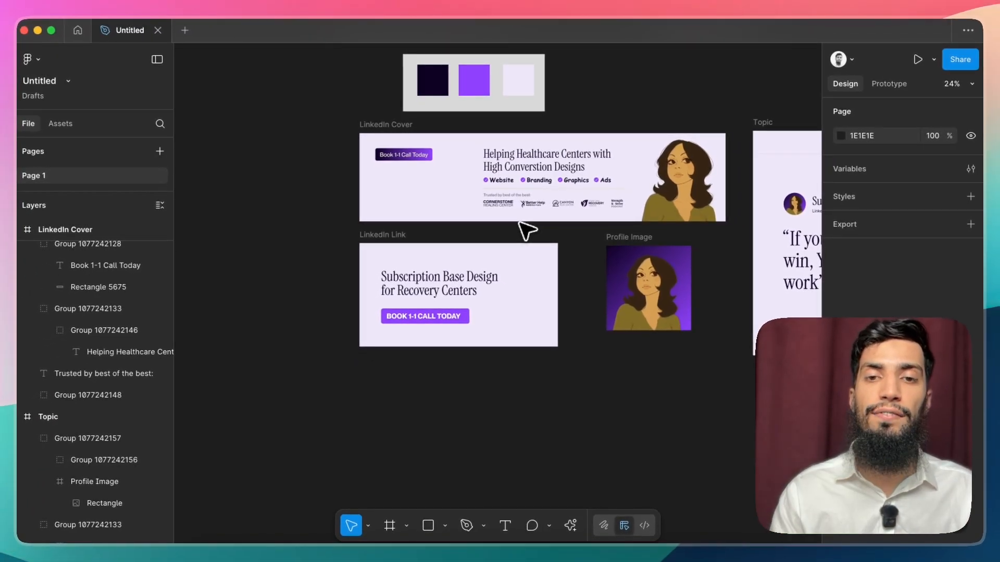
Step: Shift the portrait slightly left in the LinkedIn Cover and delete the extra portrait layer at X 1633
{"action": "scroll", "coordinate": [661, 219], "scroll_direction": "up", "scroll_amount": 3}
{"action": "left_click", "coordinate": [685, 215]}
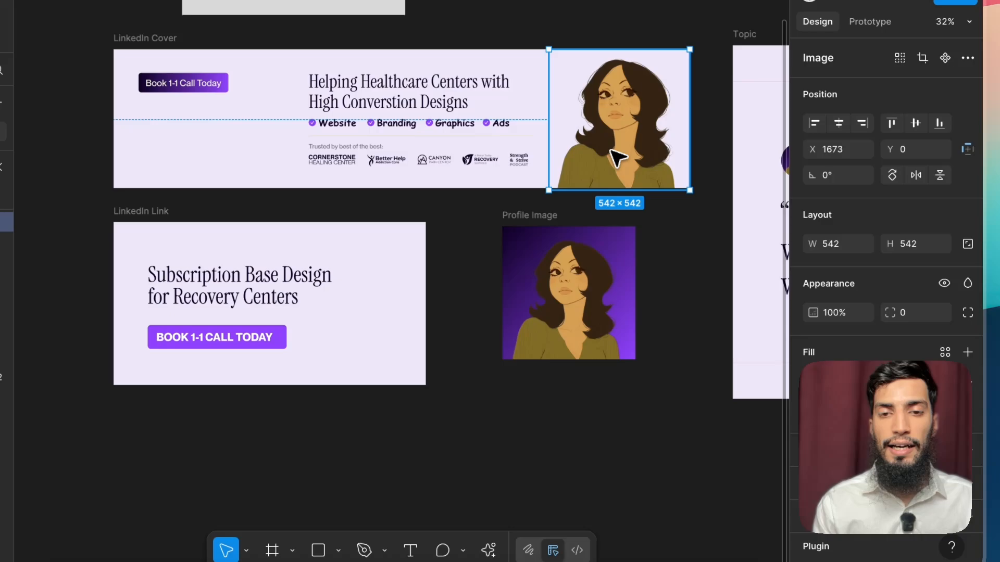
{"action": "key", "text": "shift+Left"}
{"action": "key", "text": "shift+Left"}
{"action": "key", "text": "shift+Left"}
{"action": "key", "text": "shift+Left"}
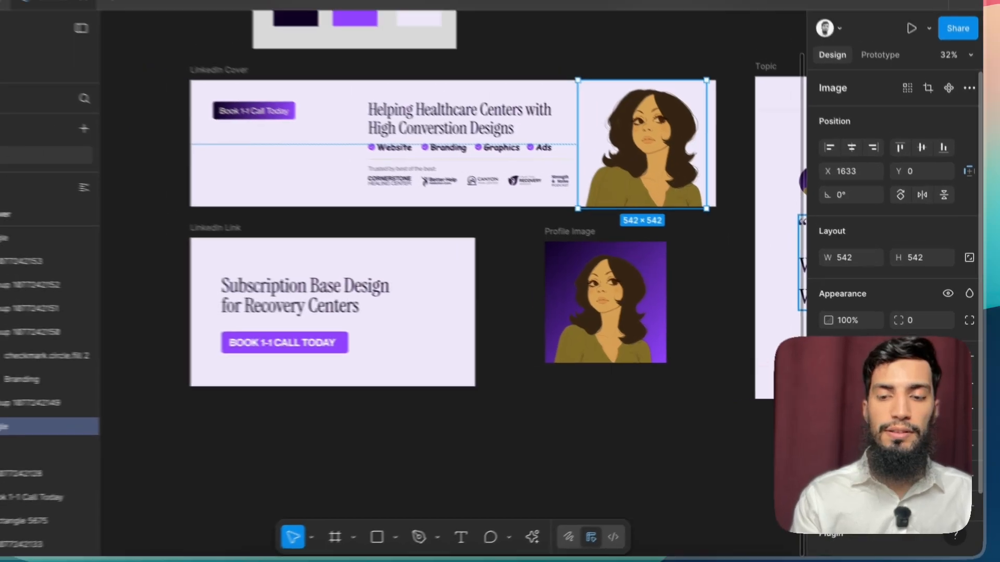
{"action": "key", "text": "BackSpace"}
Step: Inspect the LinkedIn Link, Profile Image and Topic frames alongside the cover as a finished set
{"action": "scroll", "coordinate": [767, 330], "scroll_direction": "down", "scroll_amount": 2}
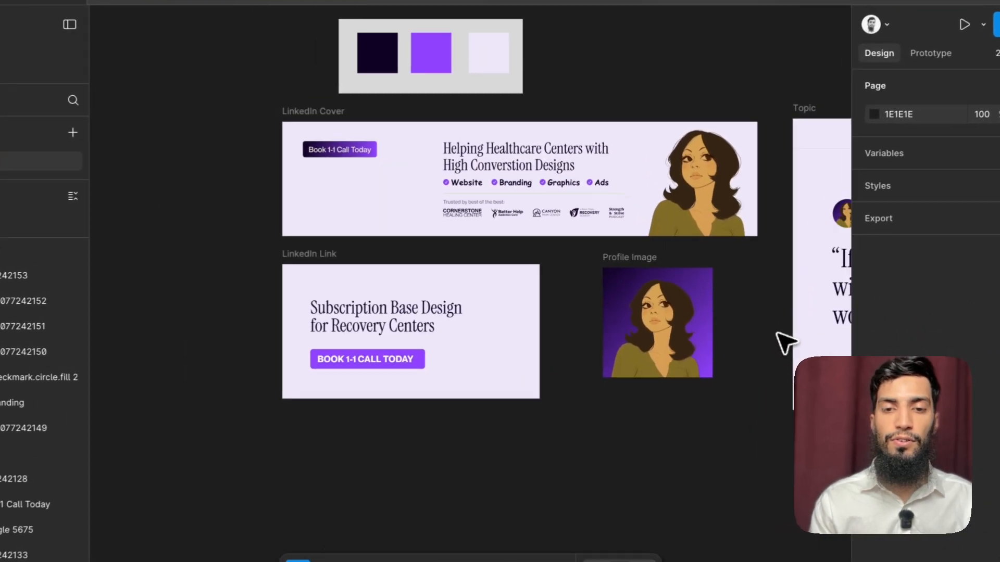
{"action": "scroll", "coordinate": [768, 331], "scroll_direction": "right", "scroll_amount": 5}
{"action": "scroll", "coordinate": [767, 331], "scroll_direction": "down", "scroll_amount": 4}
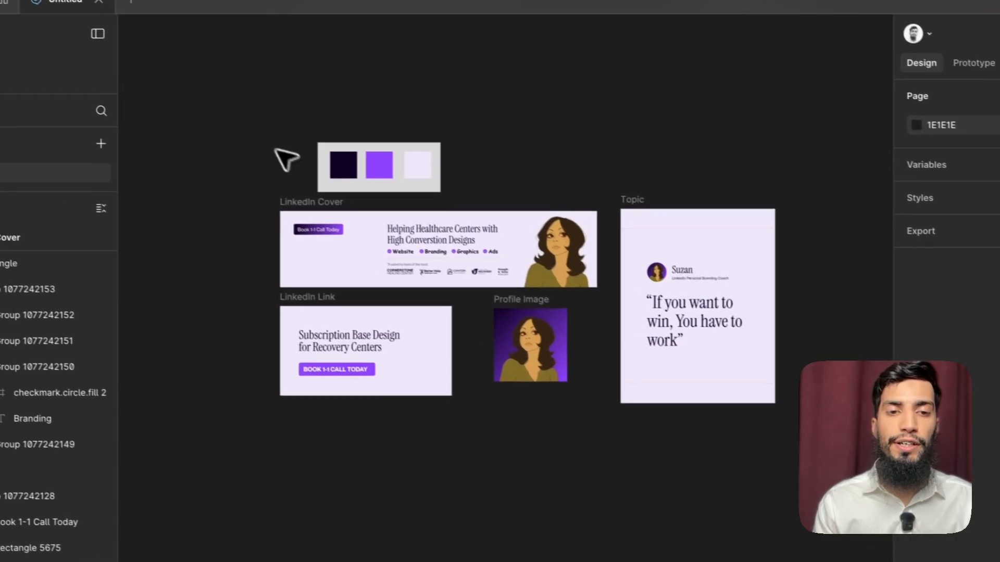
{"action": "left_click", "coordinate": [284, 190]}
{"action": "left_click", "coordinate": [329, 302]}
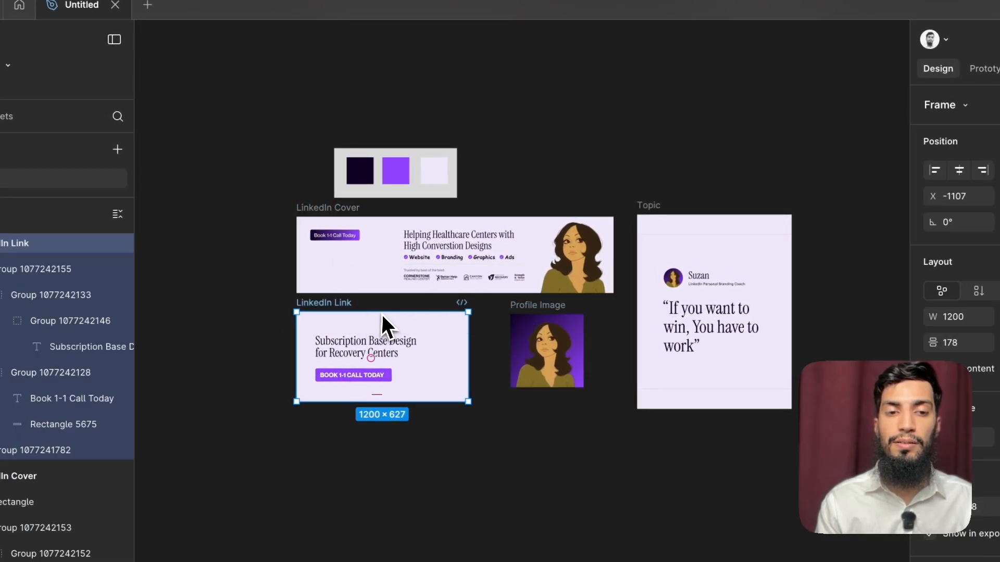
{"action": "left_click", "coordinate": [514, 306]}
{"action": "left_click", "coordinate": [656, 206]}
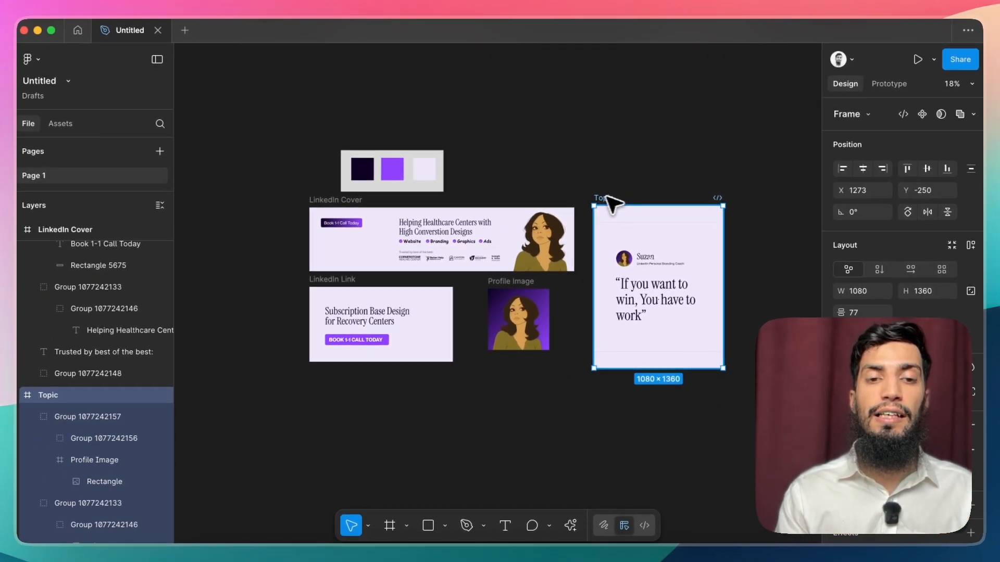
Step: Rewrite the LinkedIn Cover's headline as "Helping You Get Client through LinkedIn, Works for anyone"
{"action": "scroll", "coordinate": [457, 220], "scroll_direction": "up", "scroll_amount": 5}
{"action": "left_click", "coordinate": [401, 234], "text": "super"}
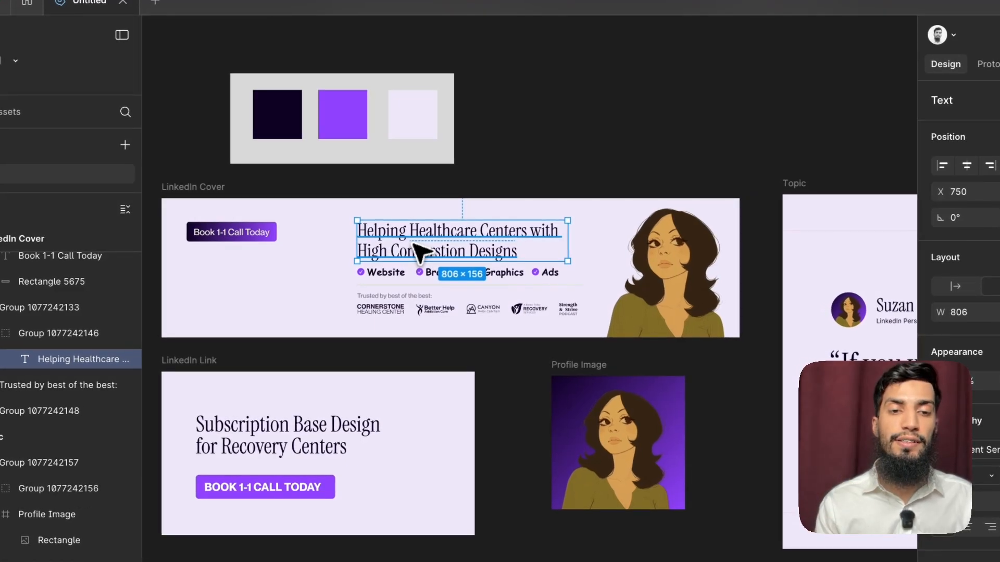
{"action": "scroll", "coordinate": [419, 252], "scroll_direction": "left", "scroll_amount": 1}
{"action": "key", "text": "Return"}
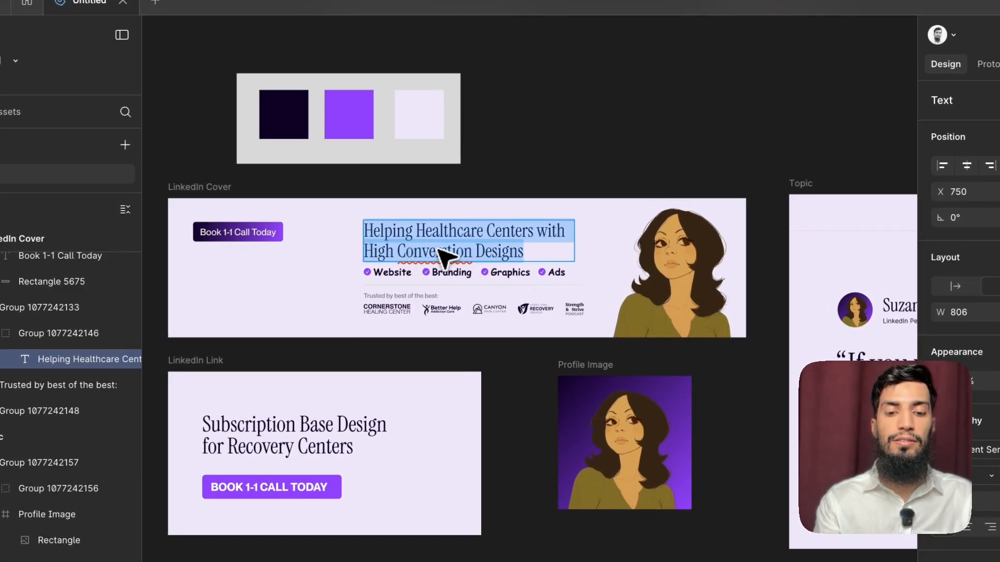
{"action": "type", "text": "Helping"}
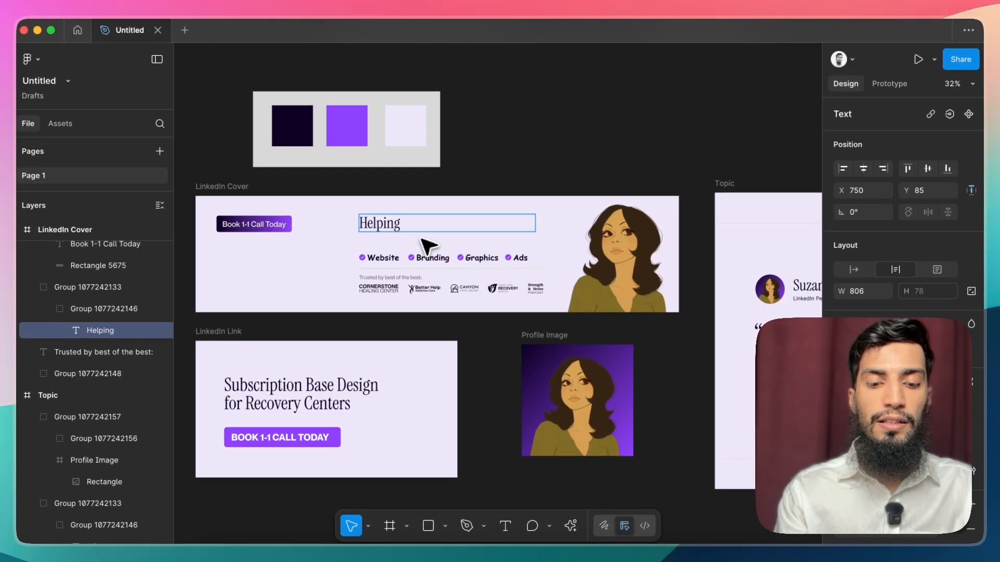
{"action": "type", "text": " Yo"}
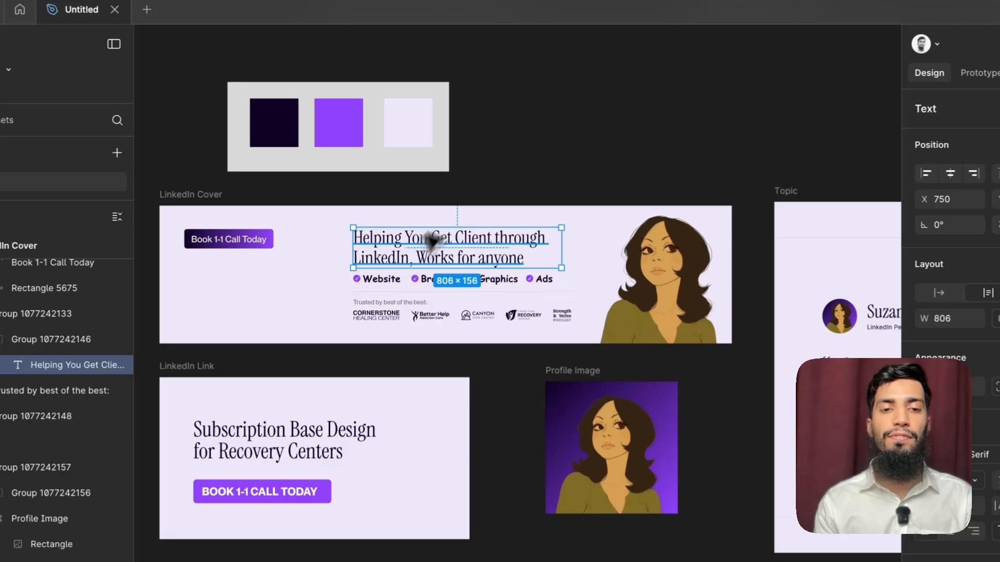
{"action": "left_click", "coordinate": [385, 259]}
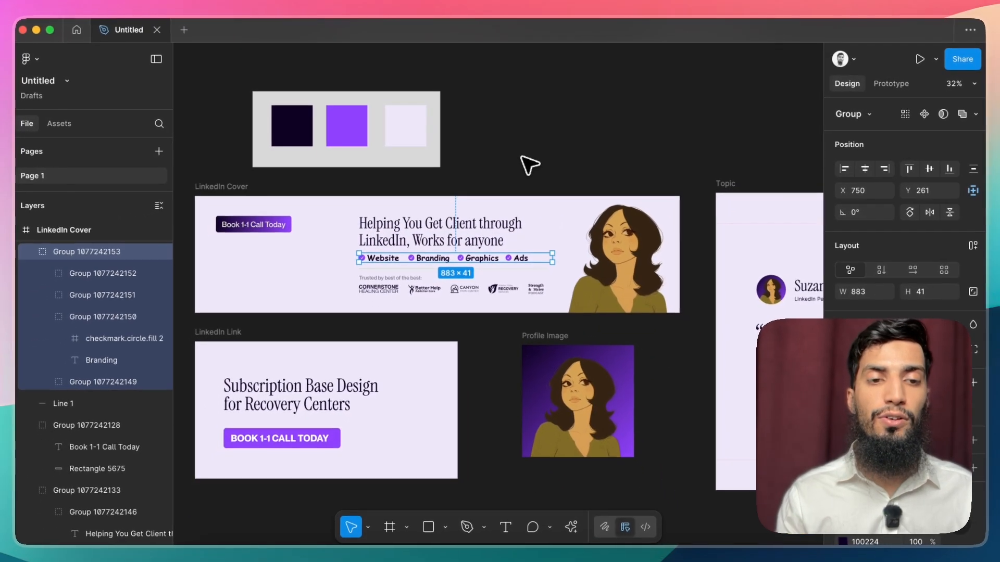
{"action": "scroll", "coordinate": [556, 169], "scroll_direction": "down", "scroll_amount": 3}
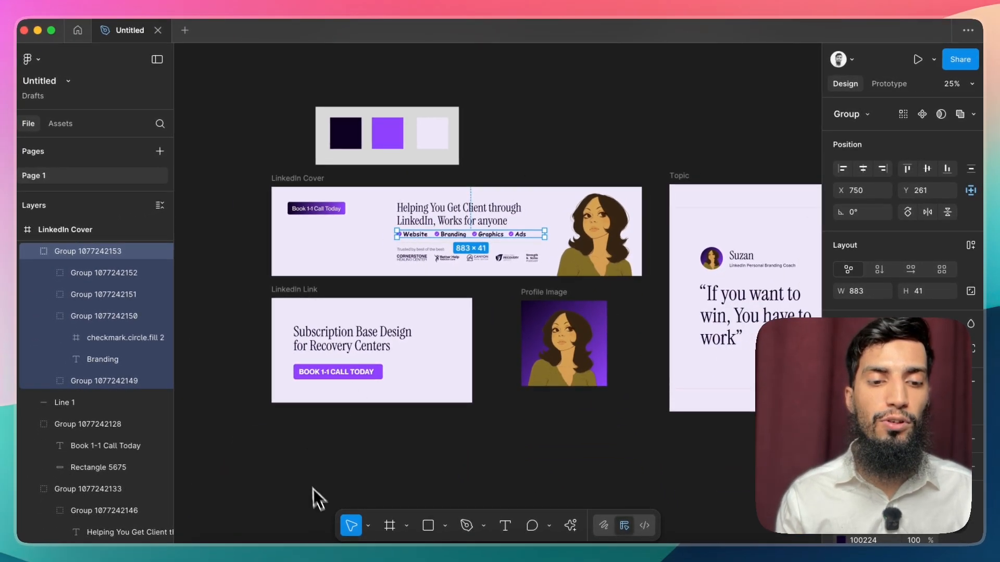
{"action": "left_click", "coordinate": [521, 177]}
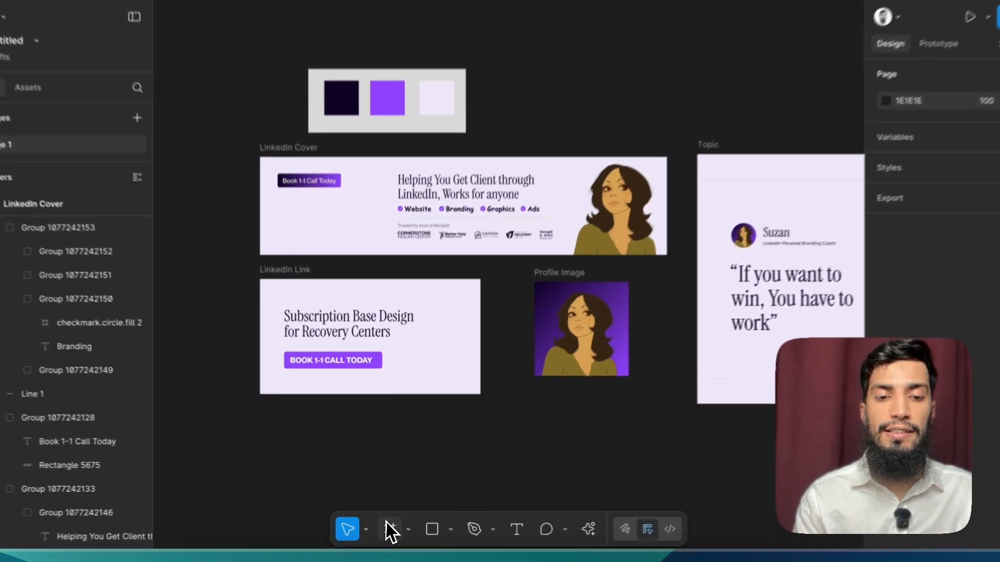
Step: Add a 1500 × 500 Twitter header frame and place it above the colour swatches at about X 217, Y -1361
{"action": "left_click", "coordinate": [389, 531]}
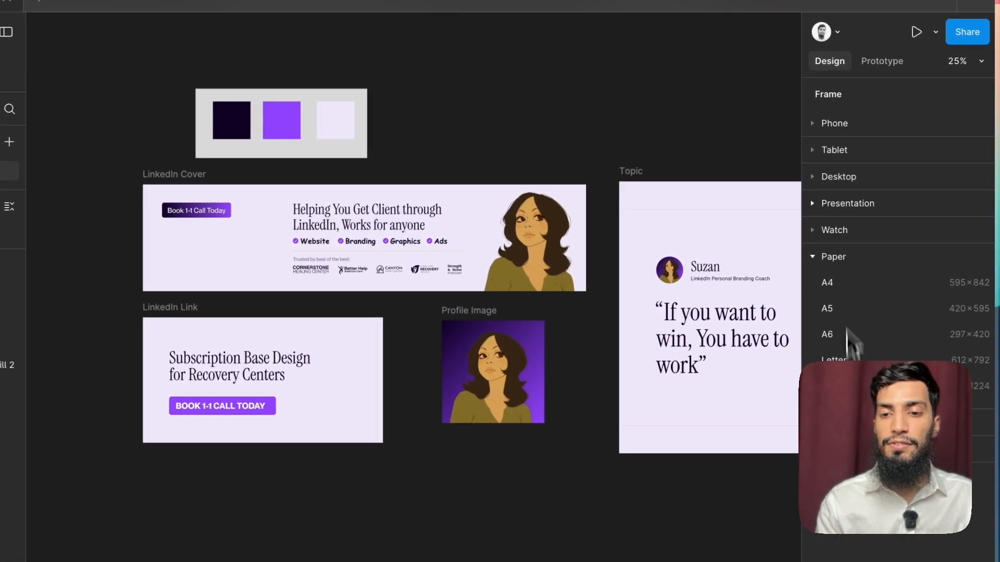
{"action": "left_click", "coordinate": [847, 422]}
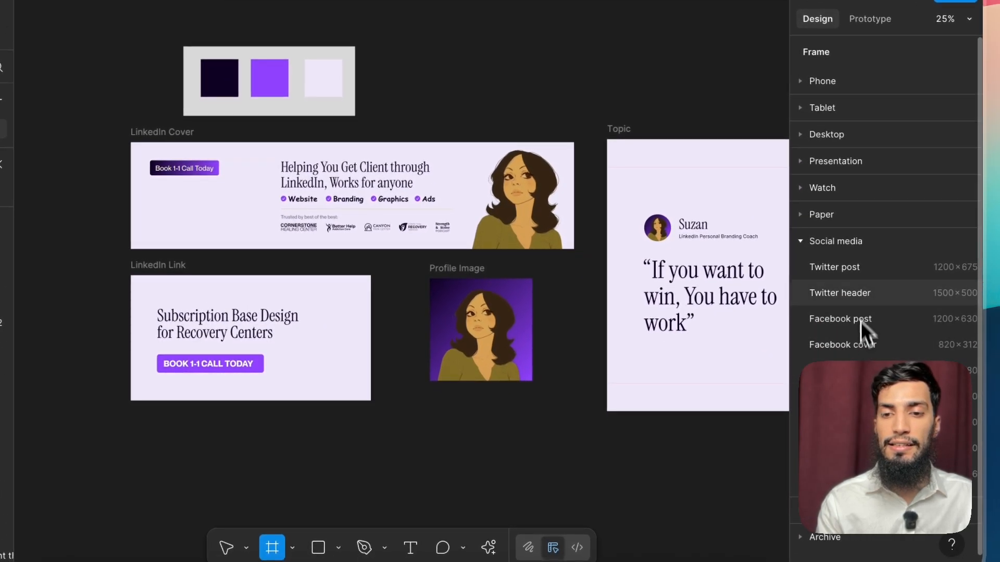
{"action": "left_click", "coordinate": [857, 293]}
{"action": "left_click_drag", "start_coordinate": [580, 237], "coordinate": [281, 27]}
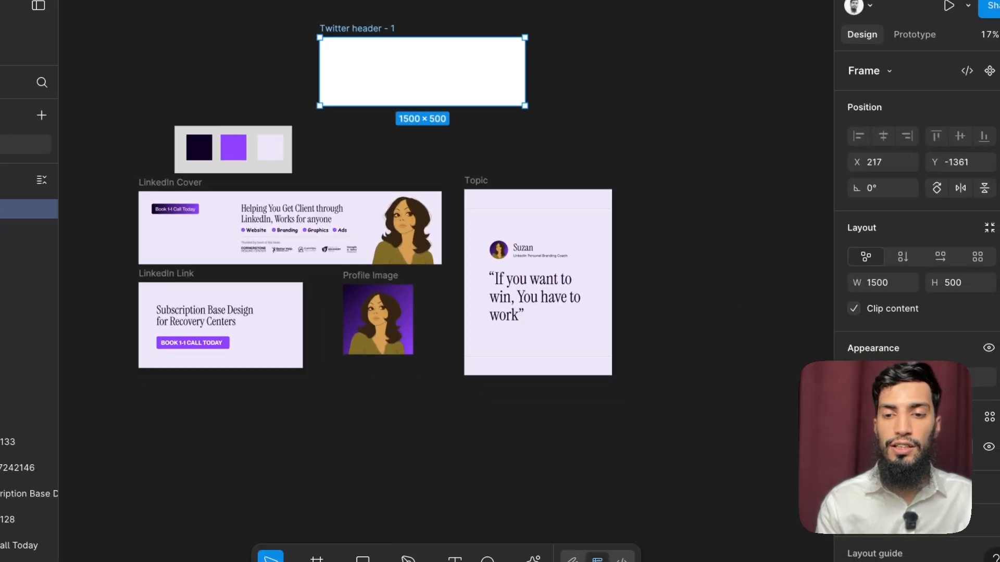
Step: Fill the Twitter header frame with the light lavender background colour sampled from the LinkedIn Cover
{"action": "left_click", "coordinate": [857, 446]}
{"action": "left_click", "coordinate": [661, 431]}
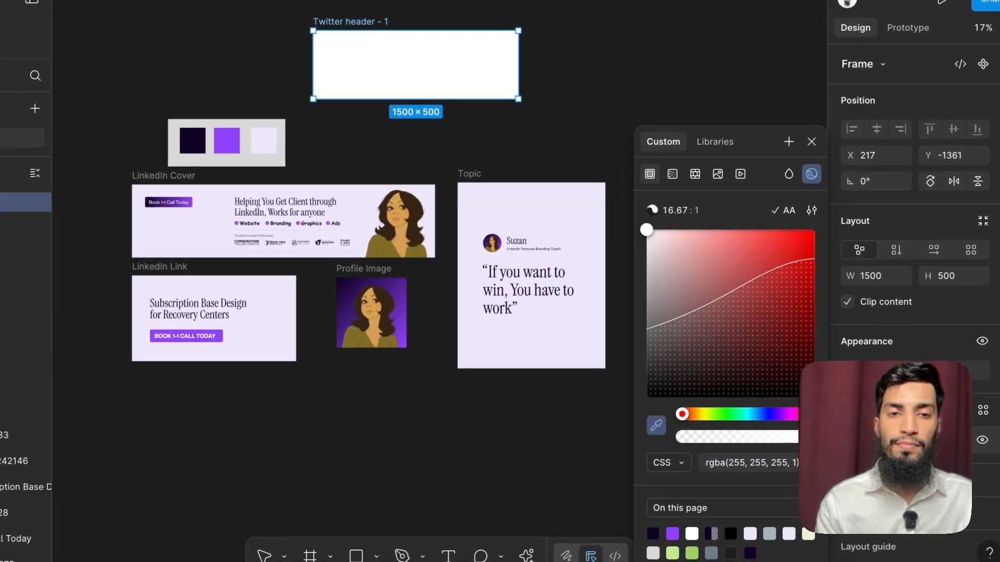
{"action": "left_click", "coordinate": [403, 203]}
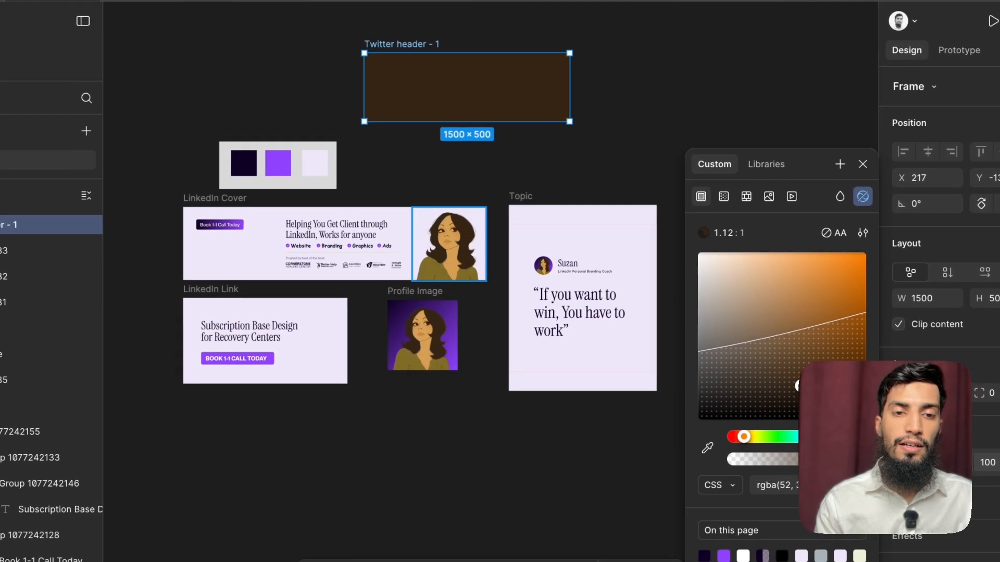
{"action": "left_click", "coordinate": [708, 449]}
{"action": "left_click", "coordinate": [408, 214]}
{"action": "left_click", "coordinate": [390, 174]}
{"action": "left_click", "coordinate": [331, 256]}
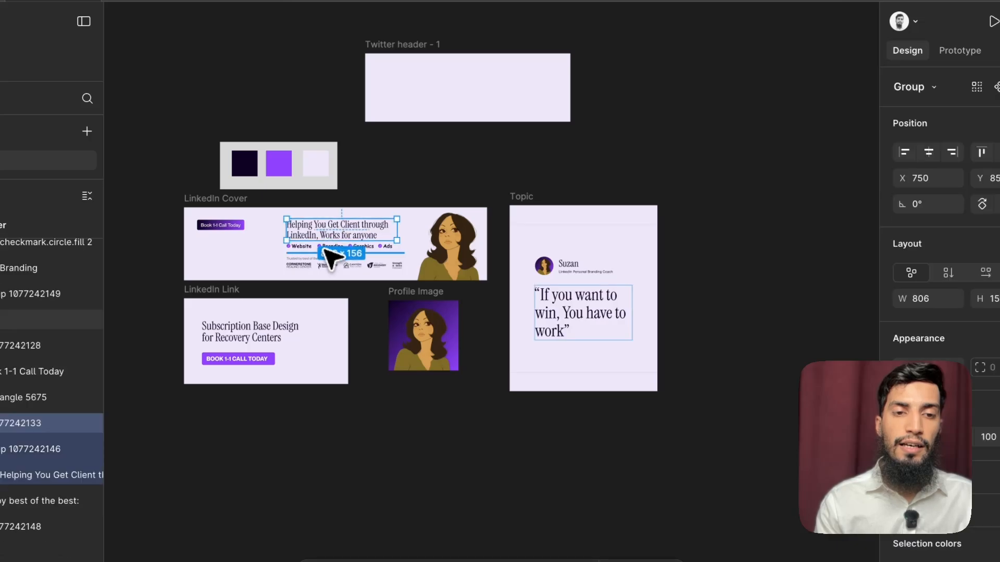
{"action": "left_click", "coordinate": [423, 95]}
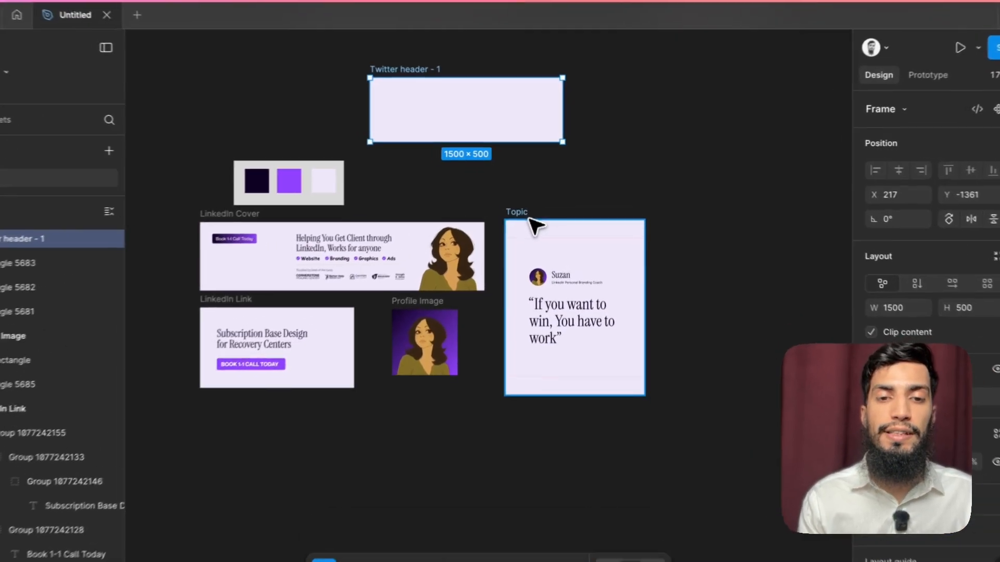
{"action": "left_click", "coordinate": [540, 217]}
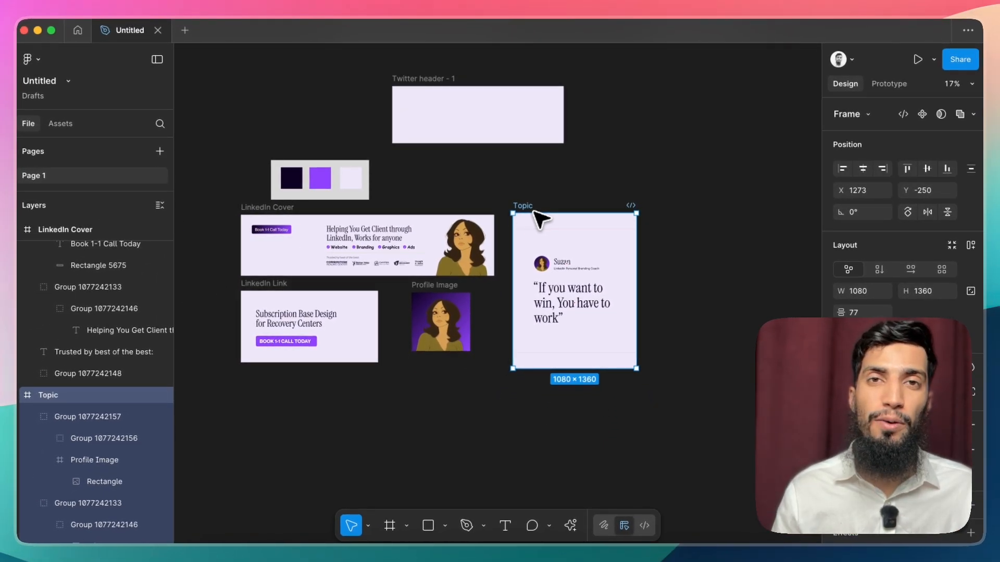
{"action": "left_click", "coordinate": [529, 192]}
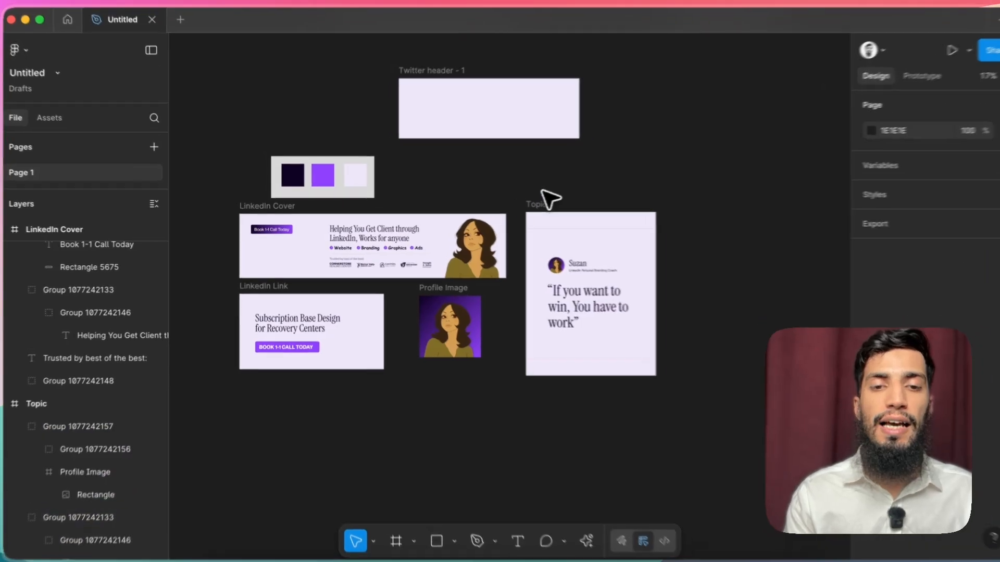
{"action": "left_click", "coordinate": [525, 206]}
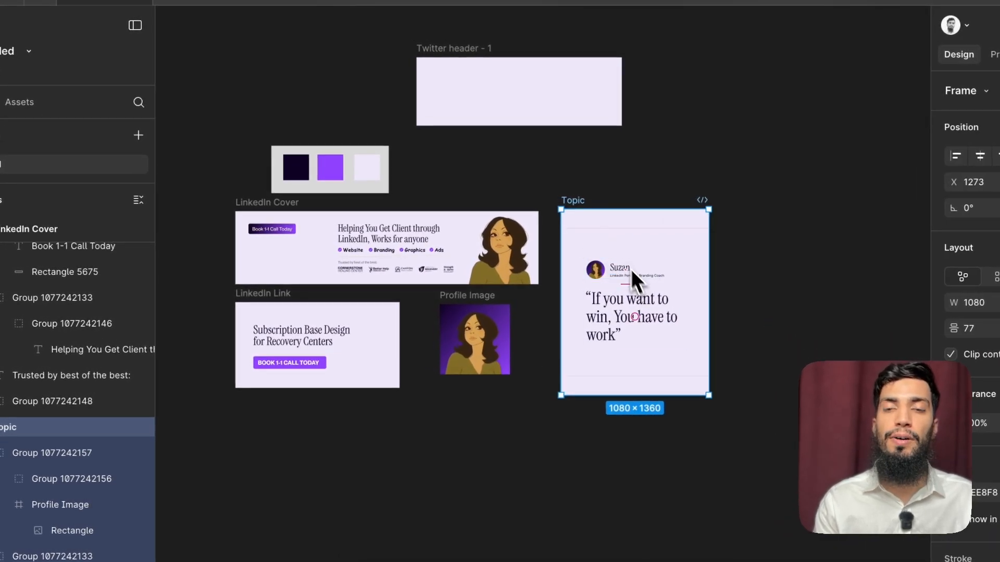